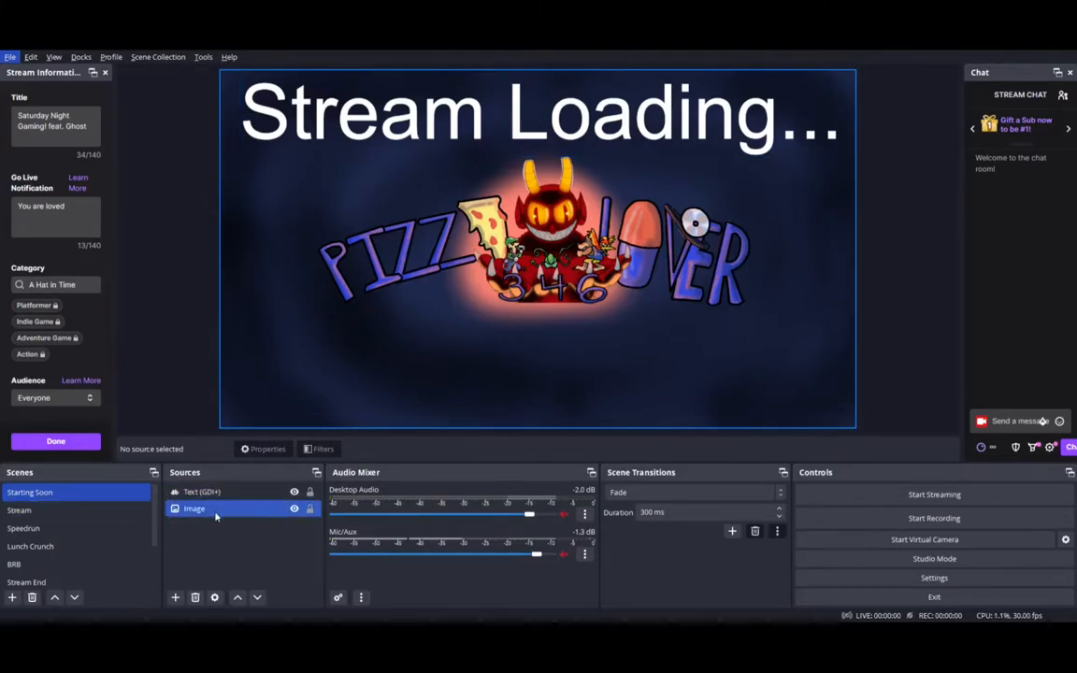
Preview the Stream, Speedrun, Lunch Crunch, BRB, Recording and Sibling VS scenes one after another
left_click(99, 513)
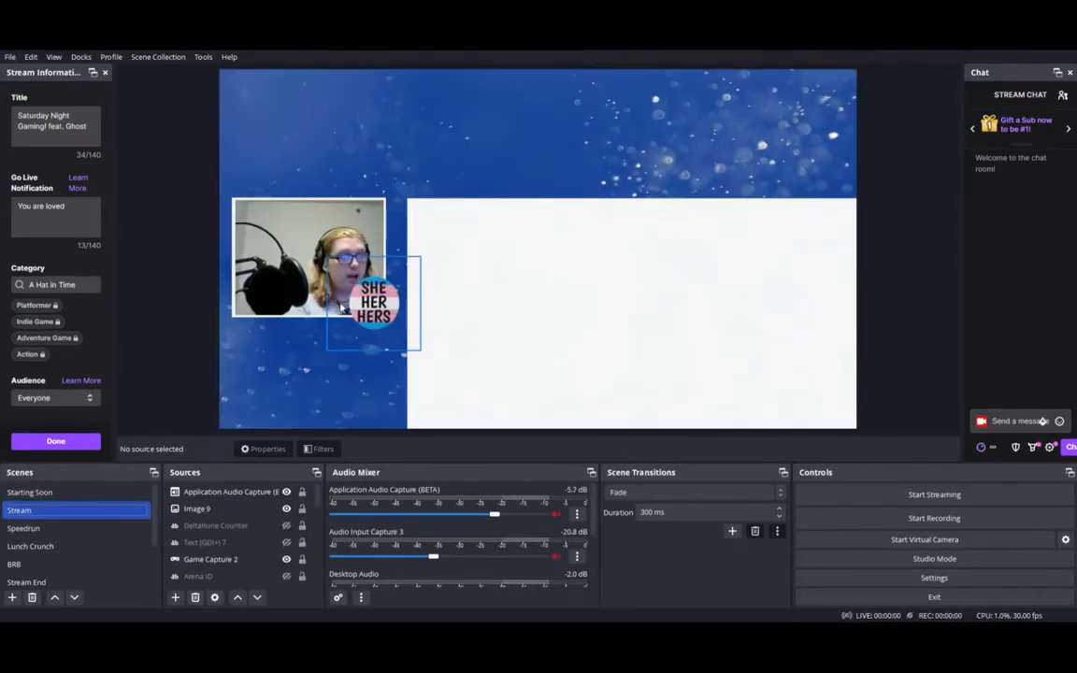
left_click(57, 567)
left_click(56, 529)
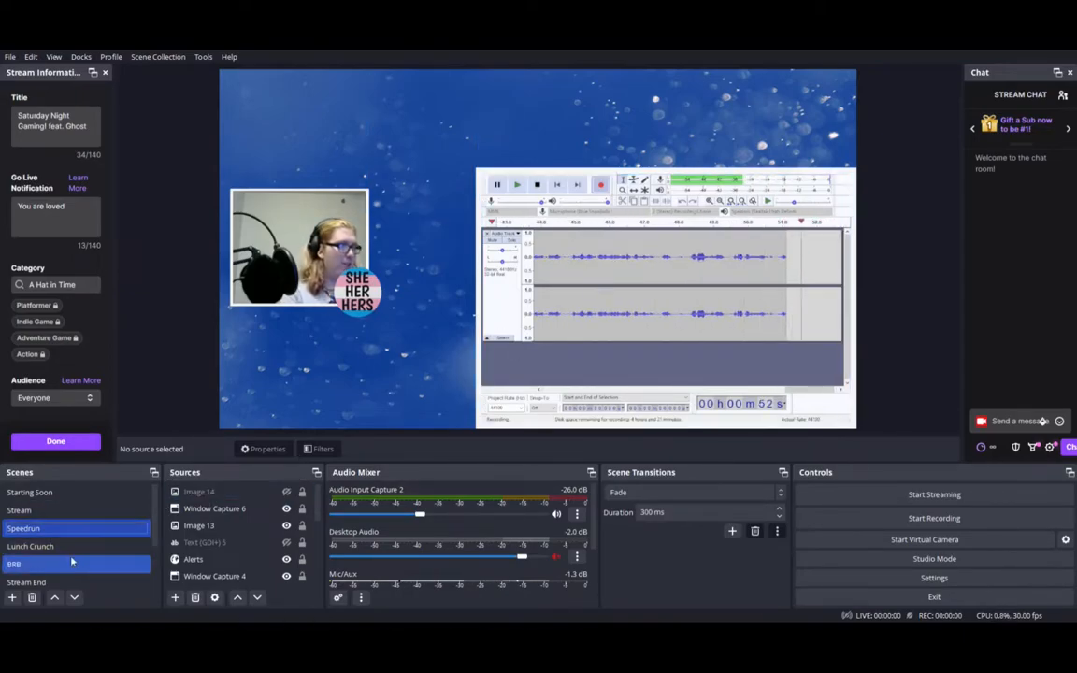
left_click(37, 563)
left_click(47, 546)
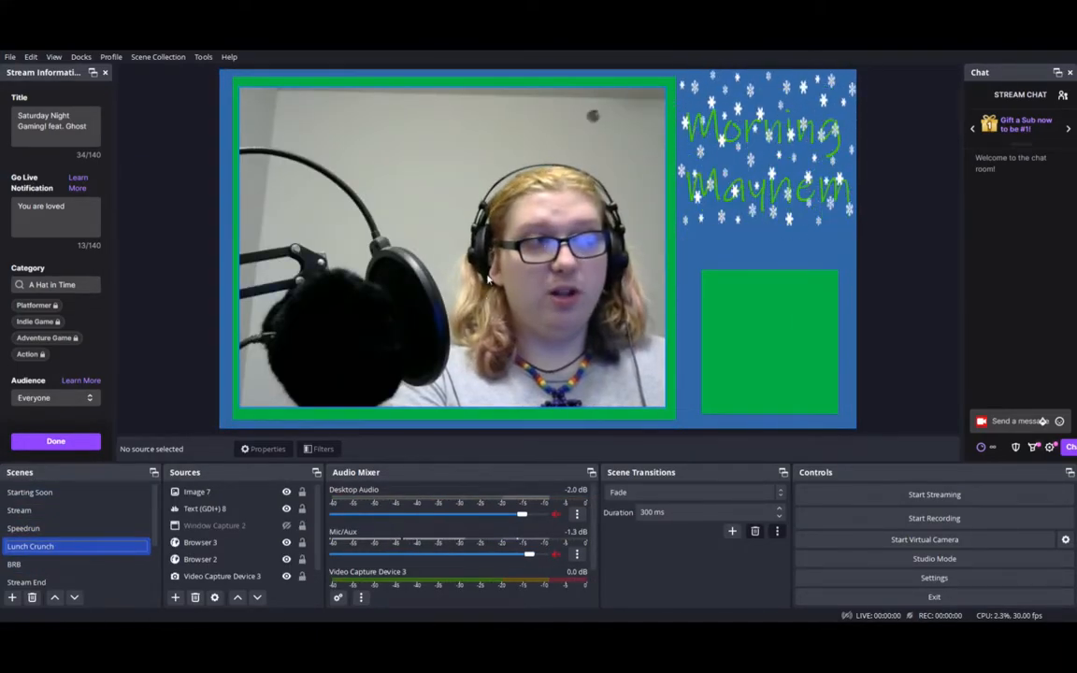
left_click(78, 564)
scroll(87, 537, "down", 1)
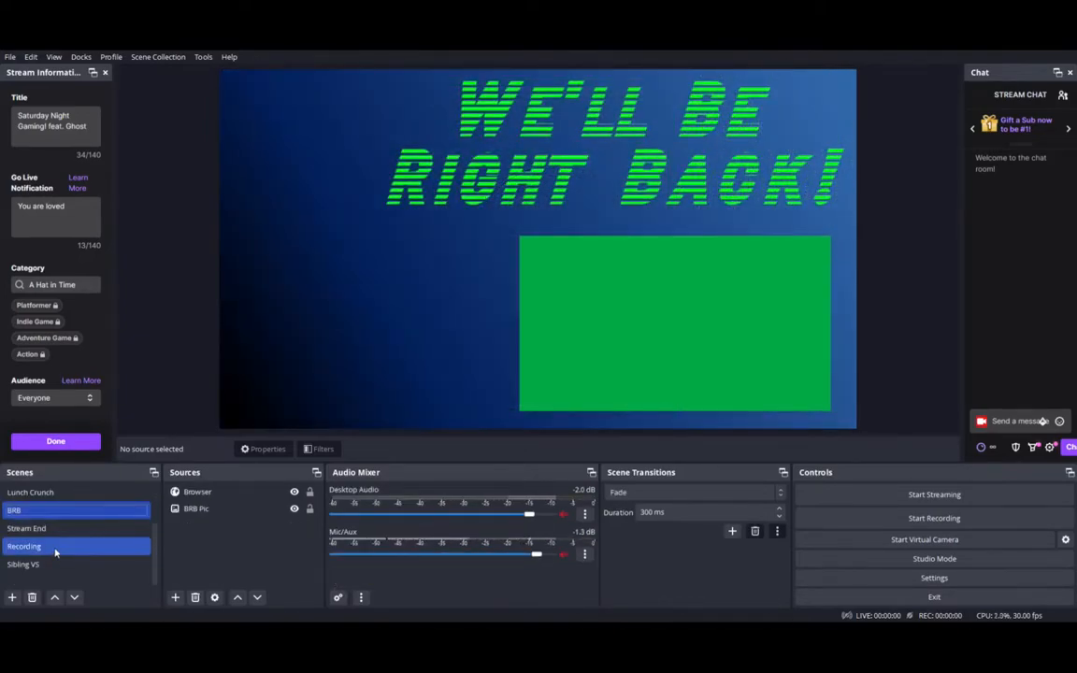
left_click(55, 550)
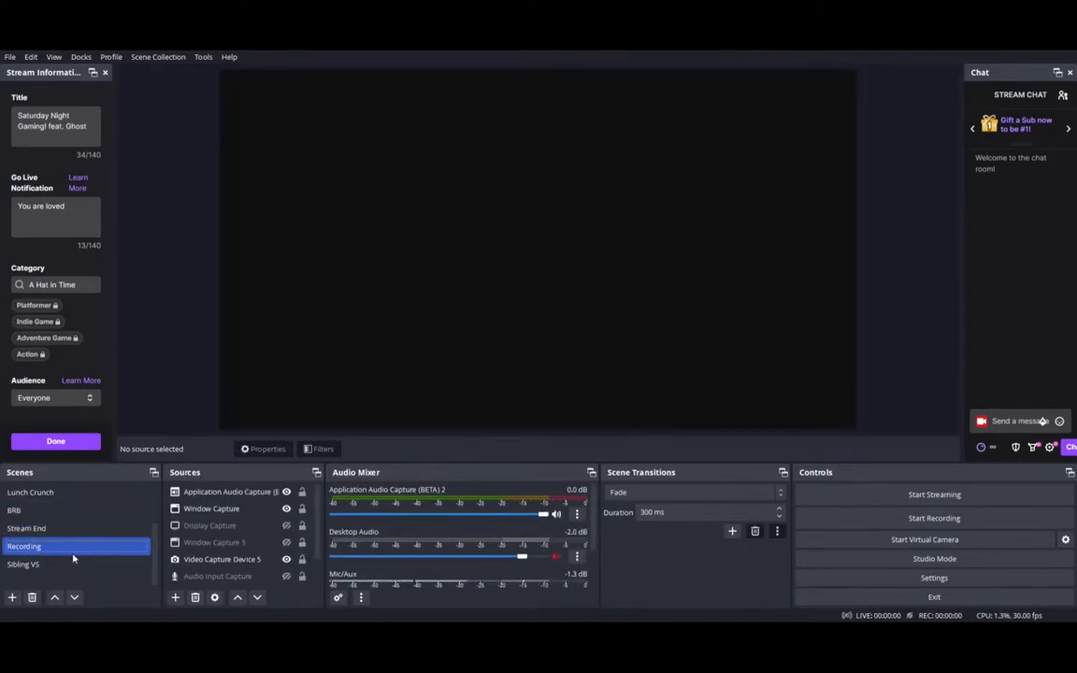
left_click(58, 566)
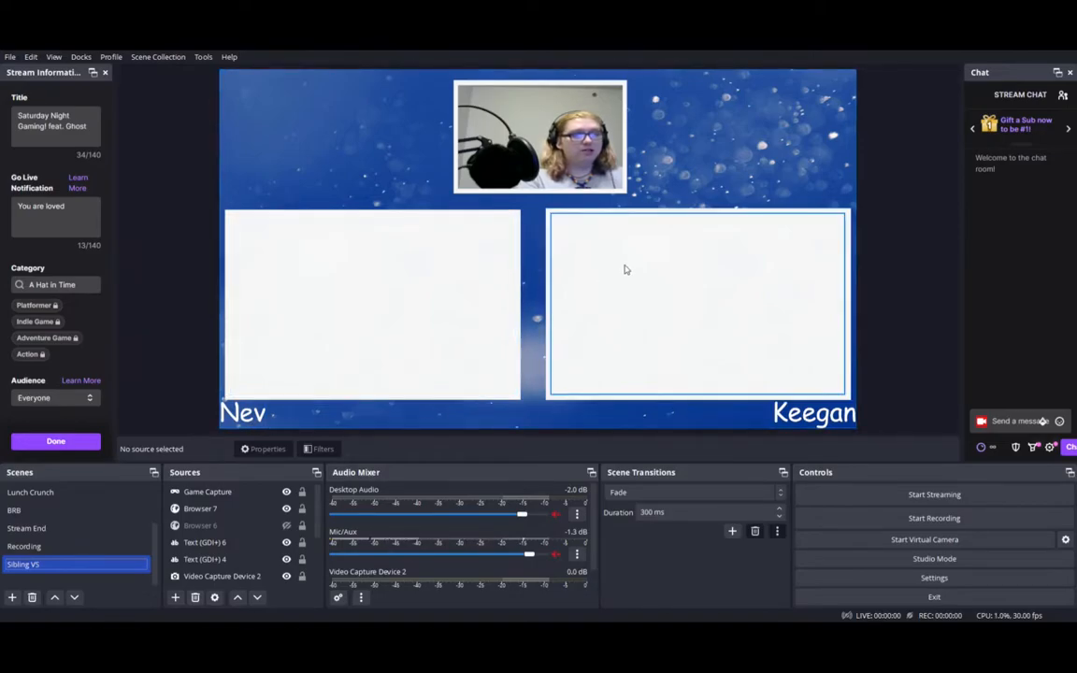
Revisit the Recording scene and go back to the Stream scene
scroll(83, 503, "up", 2)
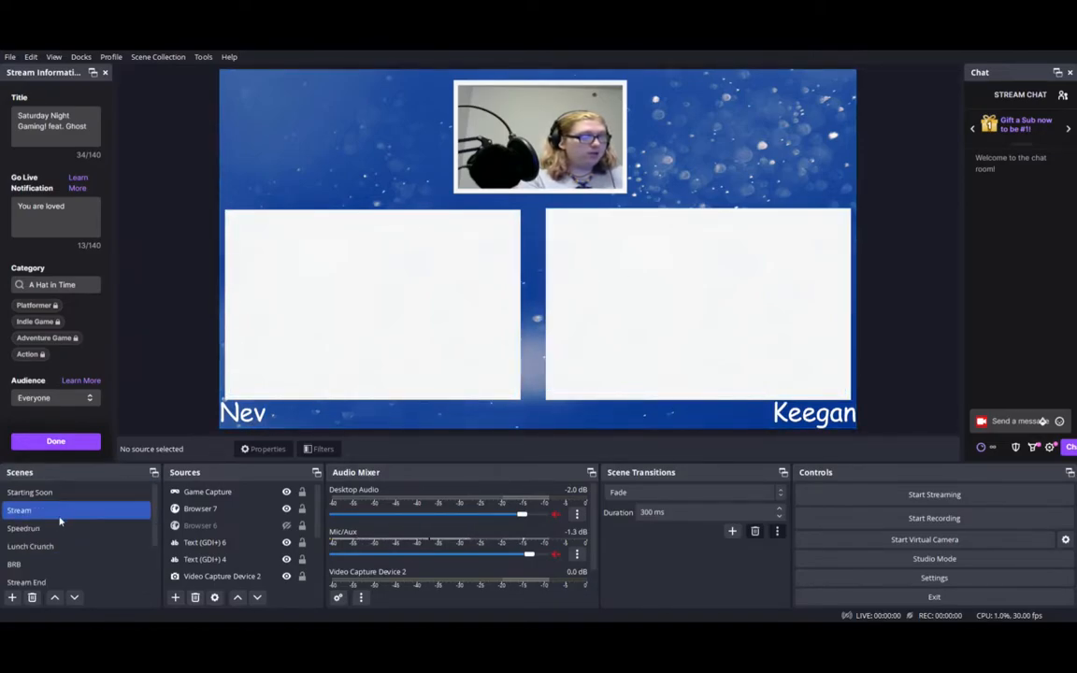
scroll(49, 540, "down", 3)
left_click(43, 549)
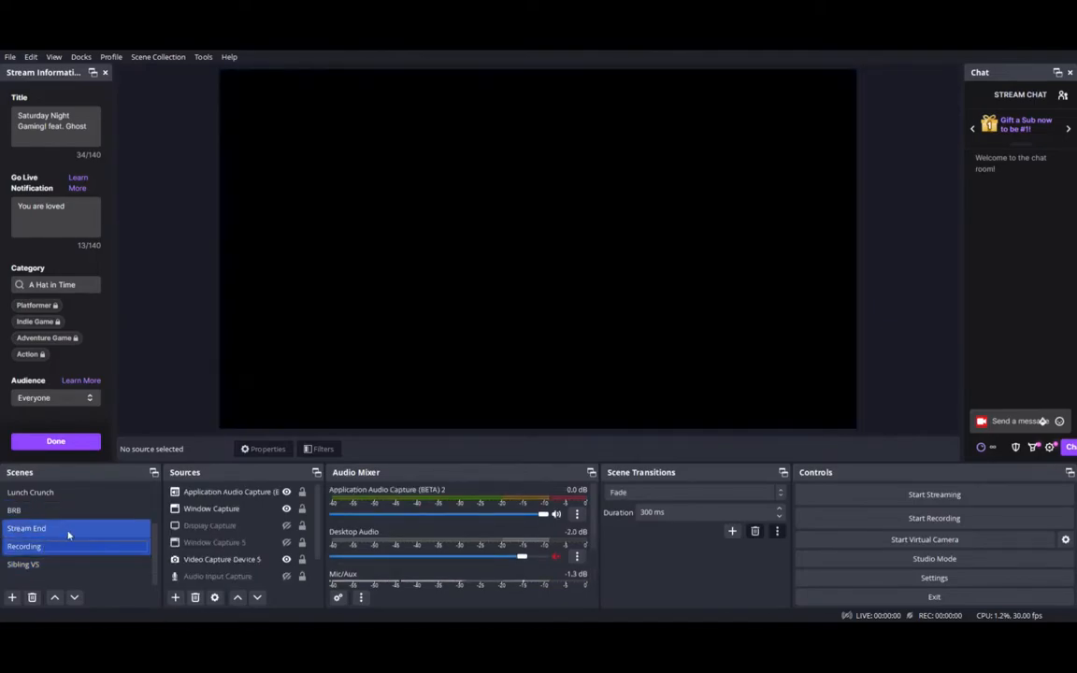
scroll(58, 532, "up", 3)
left_click(42, 510)
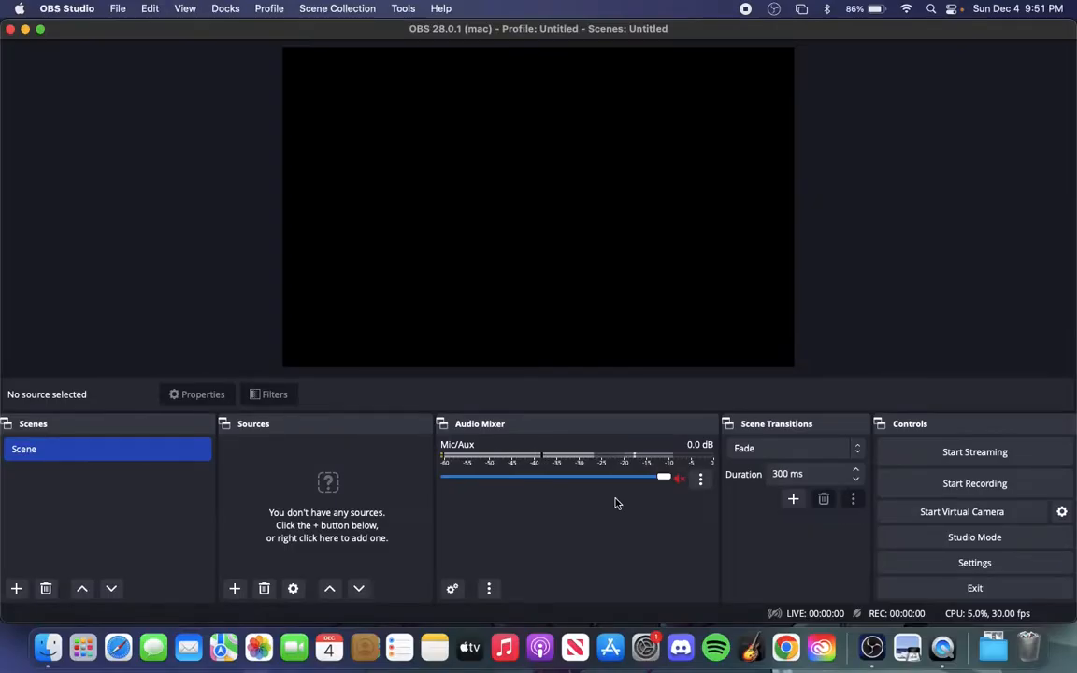
Set the Mic/Aux input device to Default in its properties and confirm
left_click(700, 477)
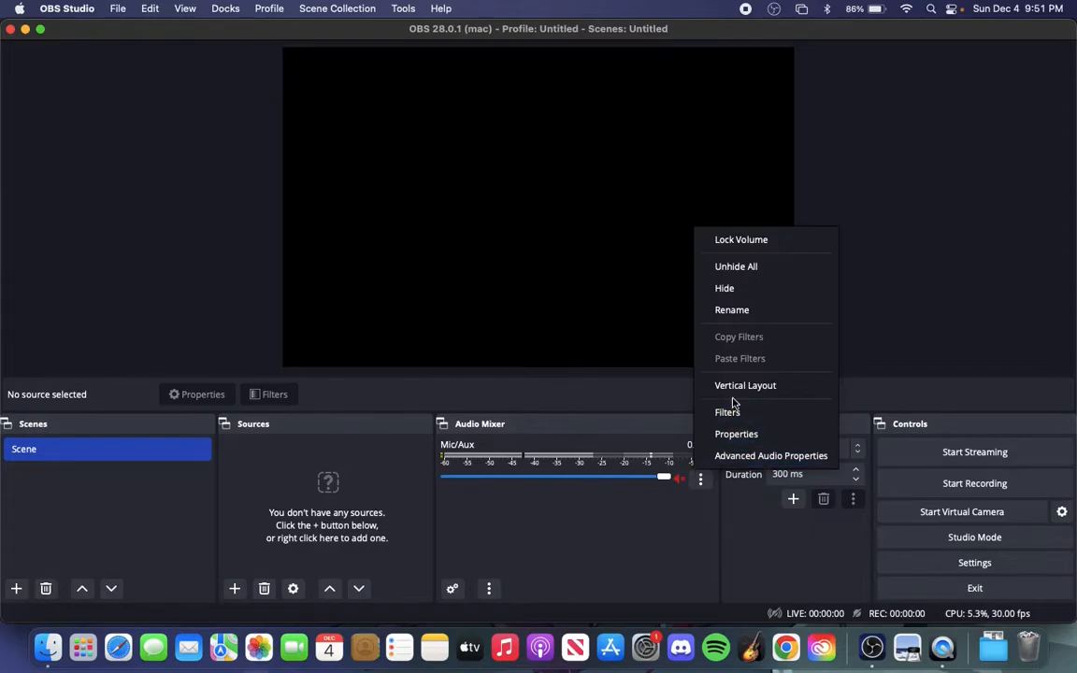
left_click(728, 434)
left_click(527, 149)
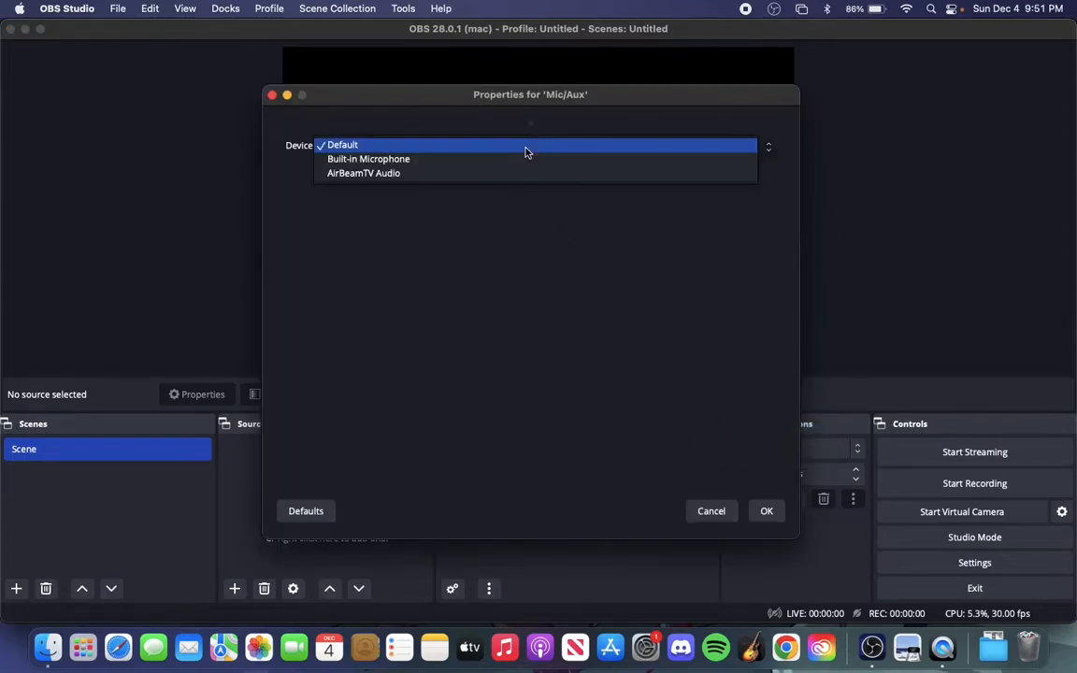
left_click(488, 147)
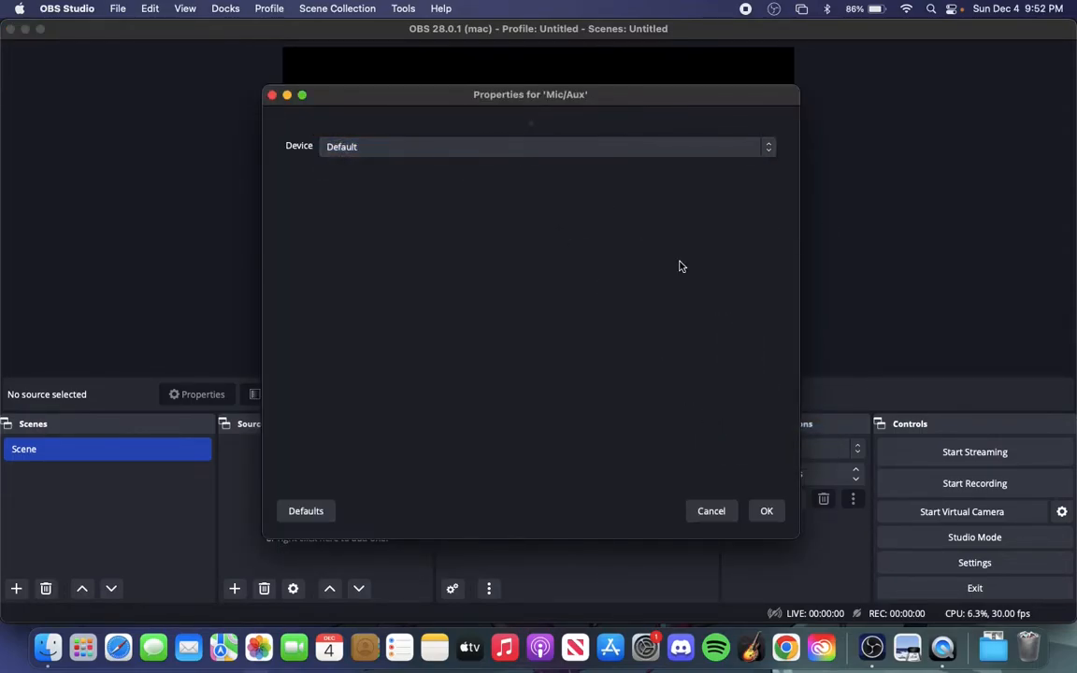
left_click(767, 510)
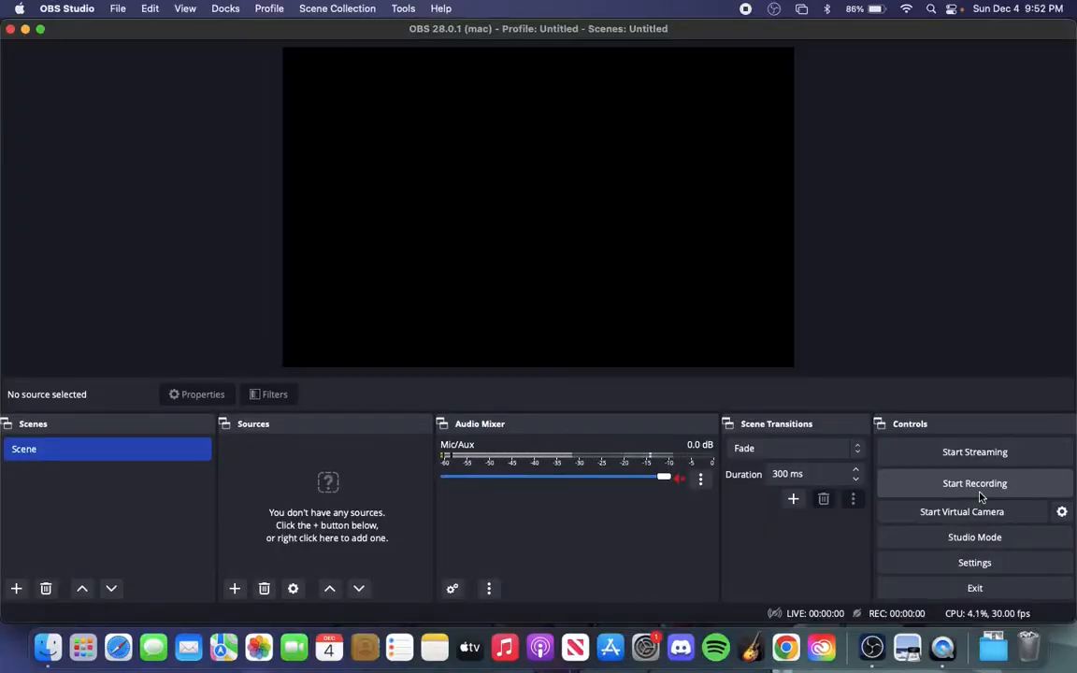
Add a new visible image source named Image to the scene
left_click(235, 588)
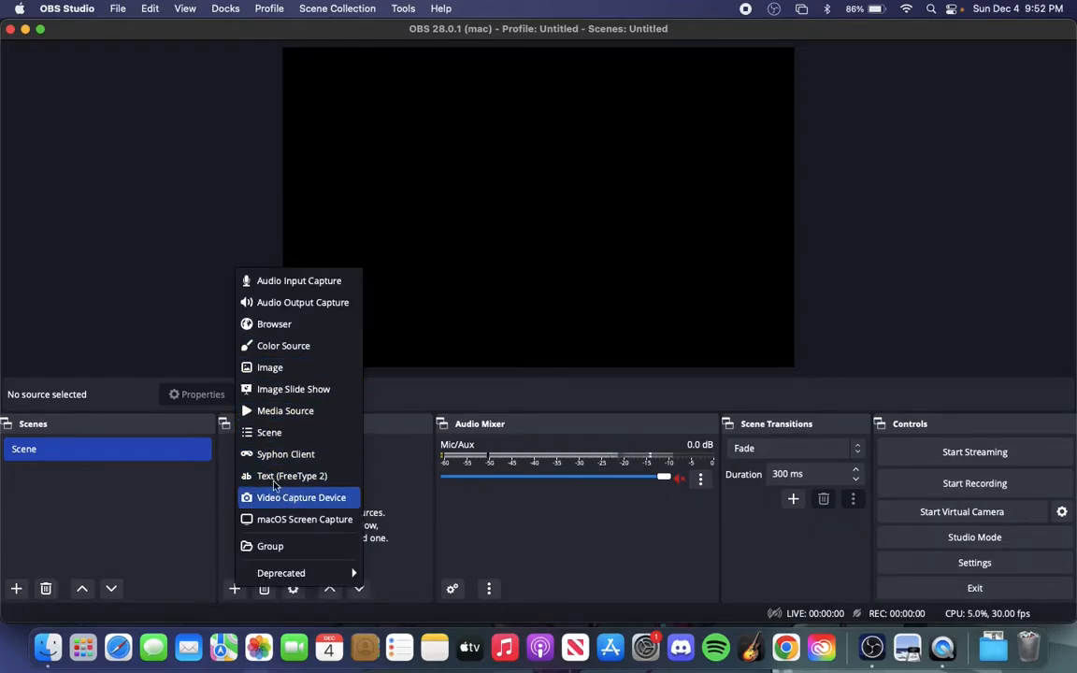
left_click(379, 493)
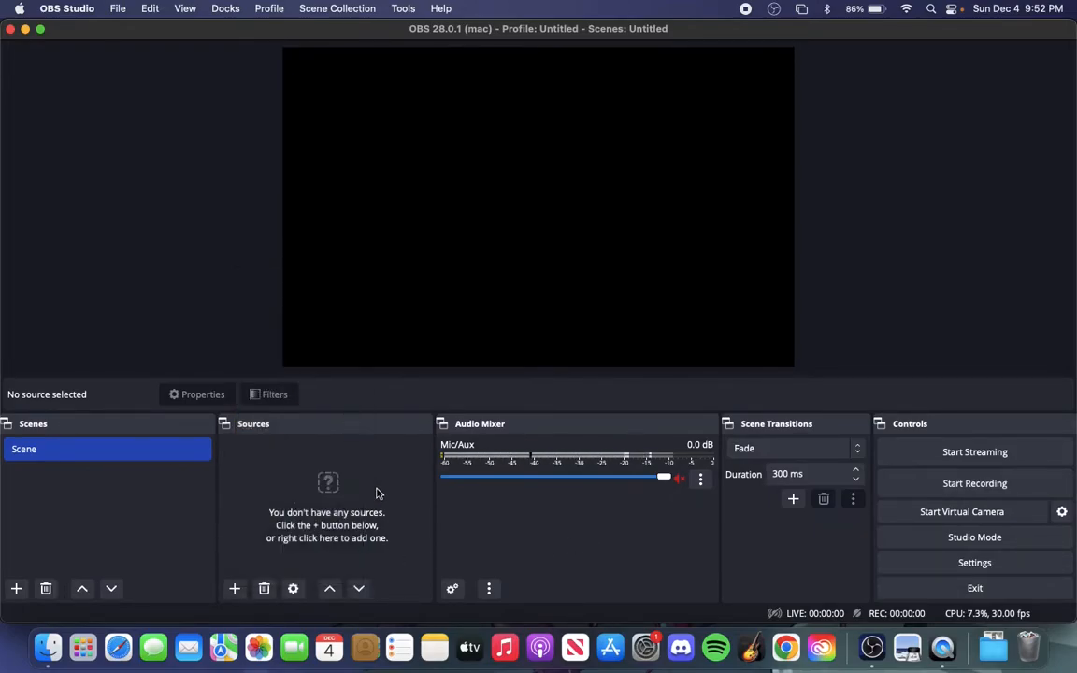
left_click(234, 590)
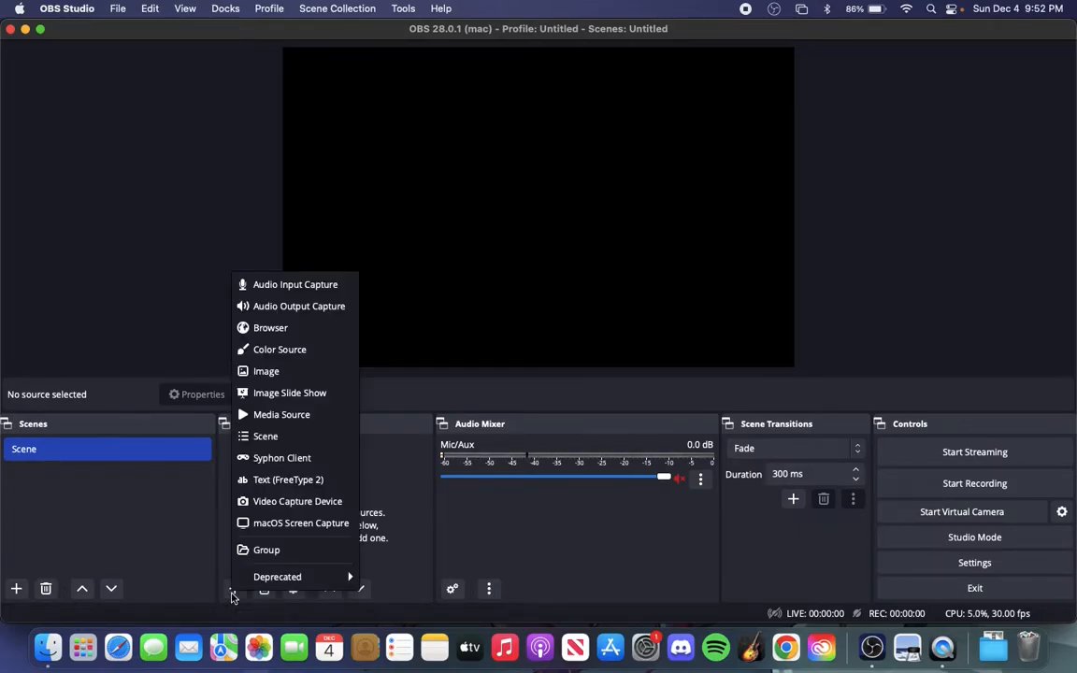
left_click(296, 373)
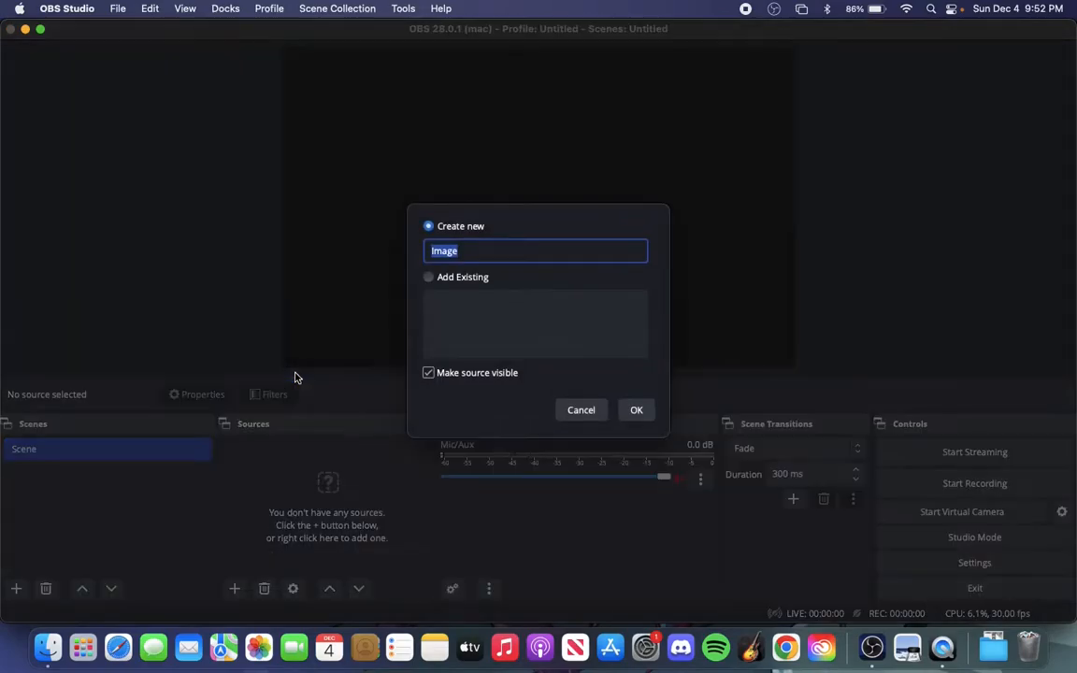
left_click(634, 411)
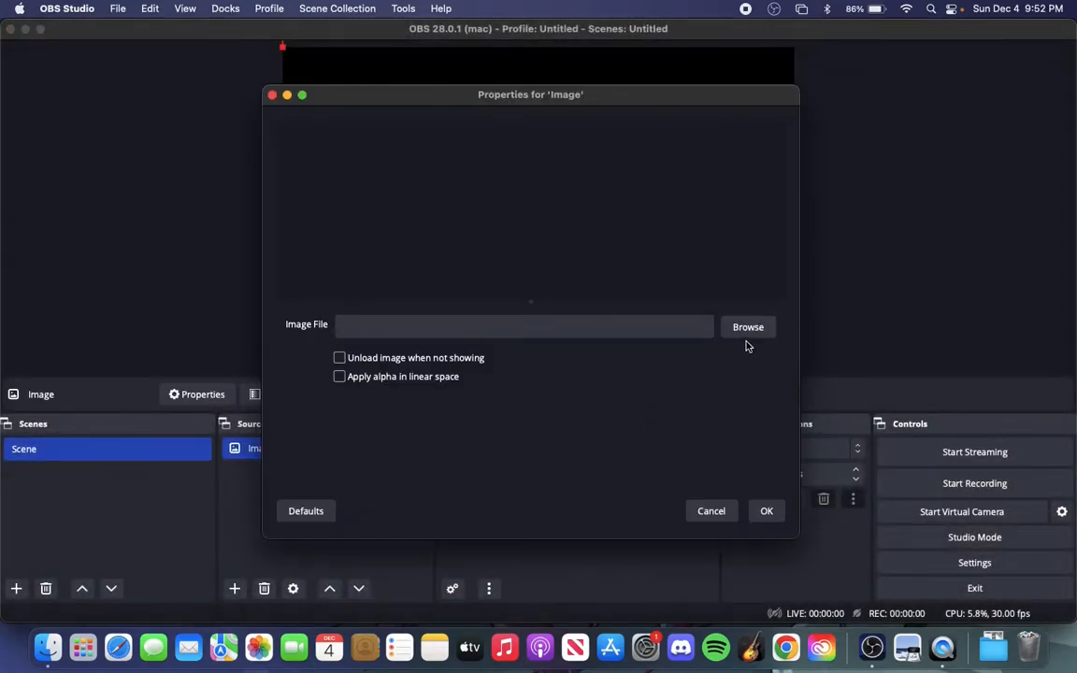
Load egmJGII (1).jpg from the Stream Assets folder in Downloads as the image source's file and confirm
left_click(752, 336)
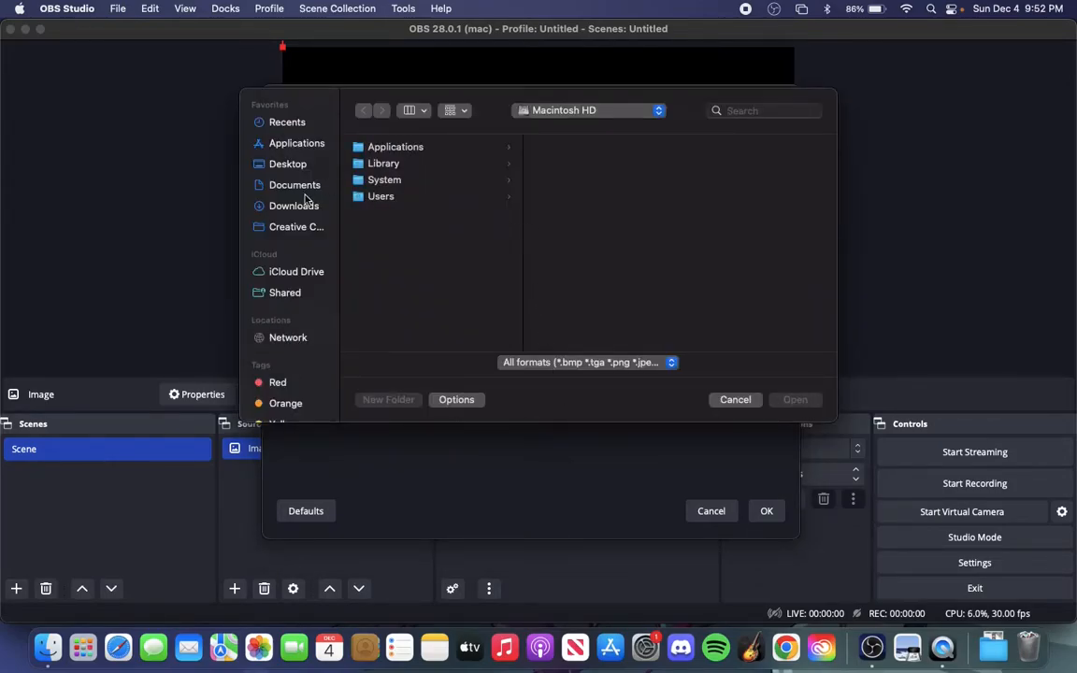
left_click(285, 206)
scroll(446, 281, "down", 5)
scroll(446, 304, "down", 10)
left_click(483, 204)
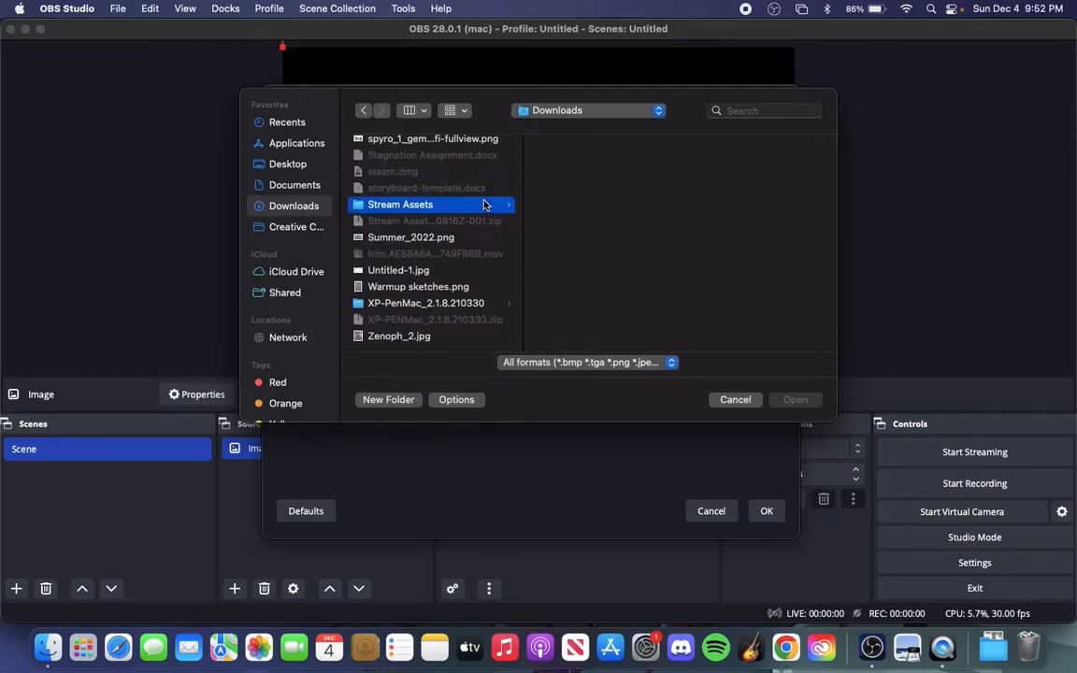
scroll(589, 187, "down", 1)
left_click(590, 176)
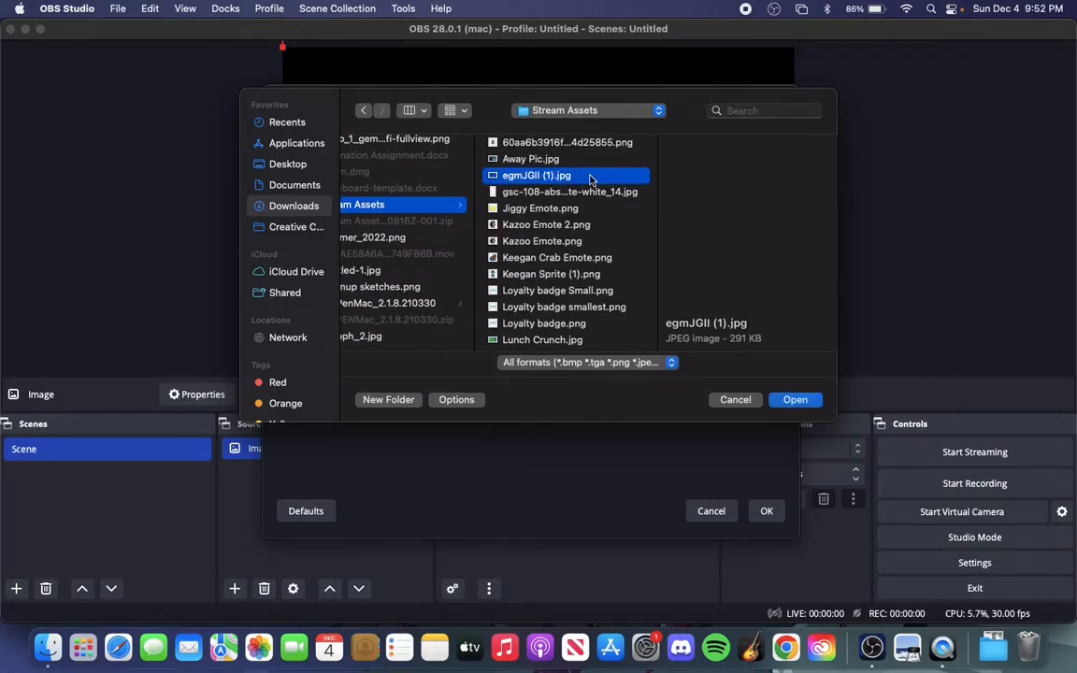
left_click(793, 399)
left_click(762, 511)
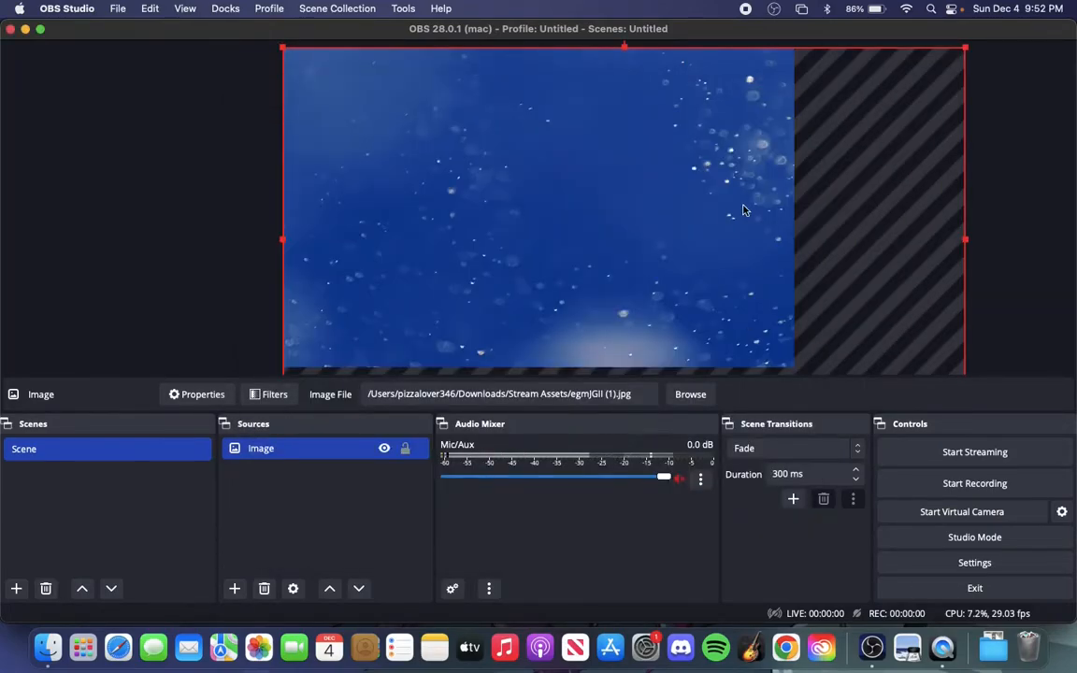
left_click(206, 252)
left_click(453, 191)
left_click(181, 216)
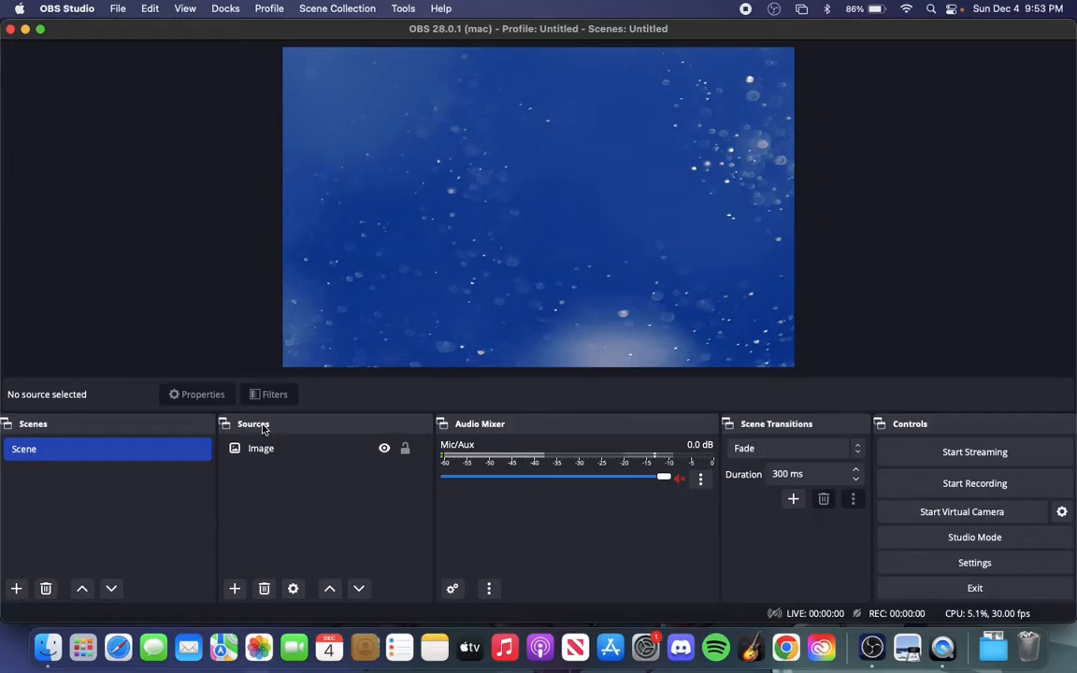
Add a second image source named Webcam BG to the scene
left_click(234, 587)
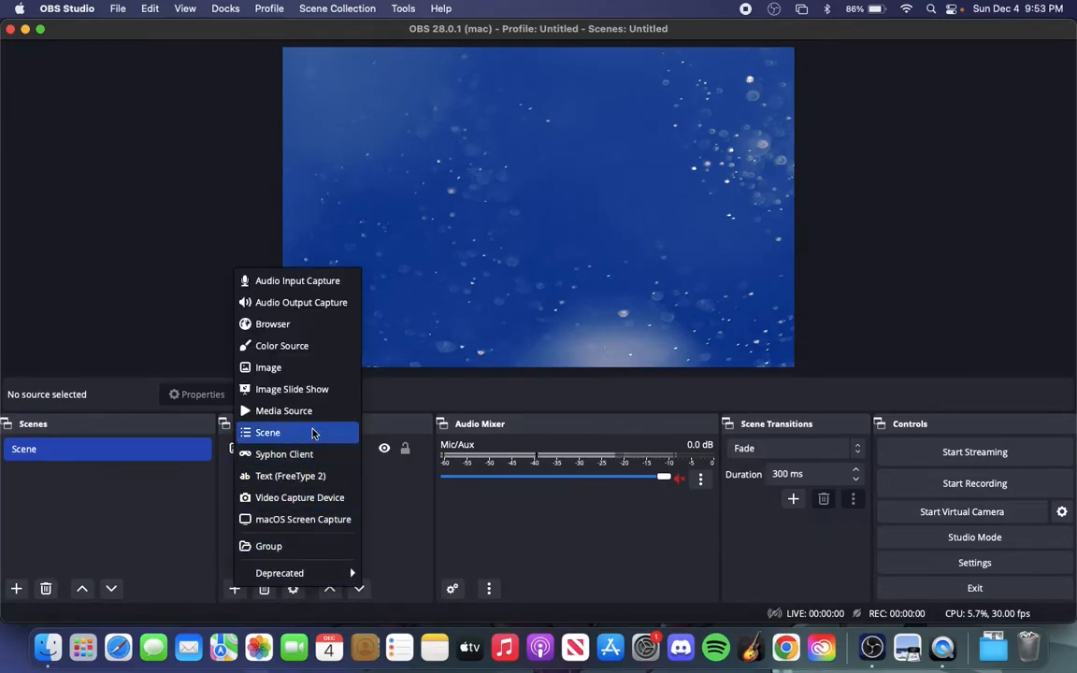
left_click(281, 368)
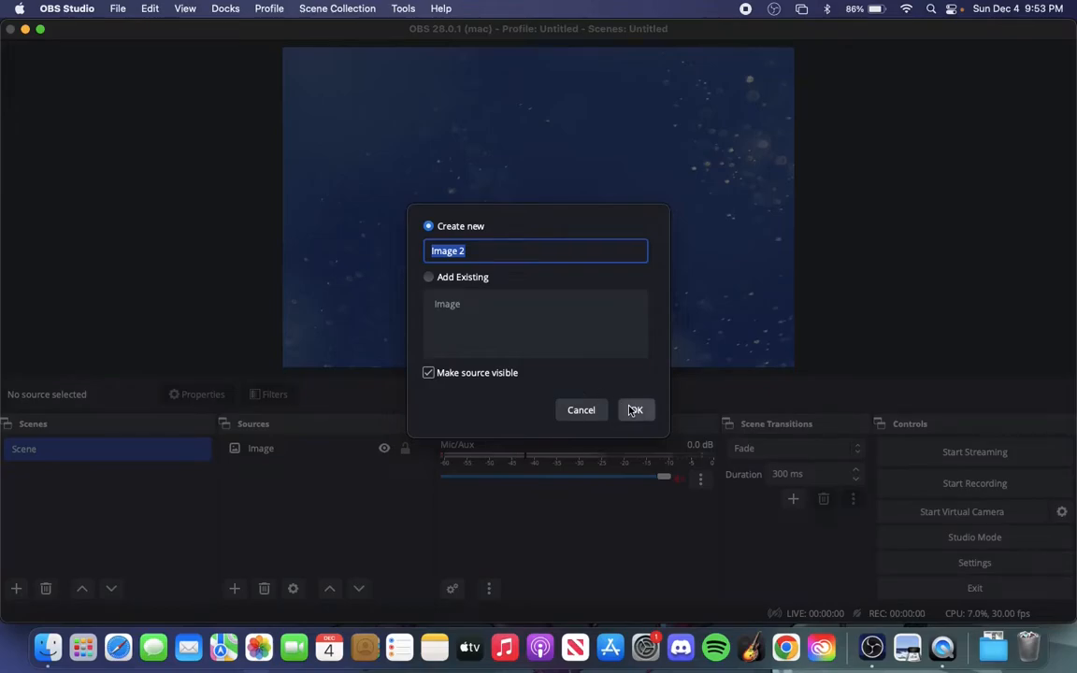
type("Webcam BG")
key("Return")
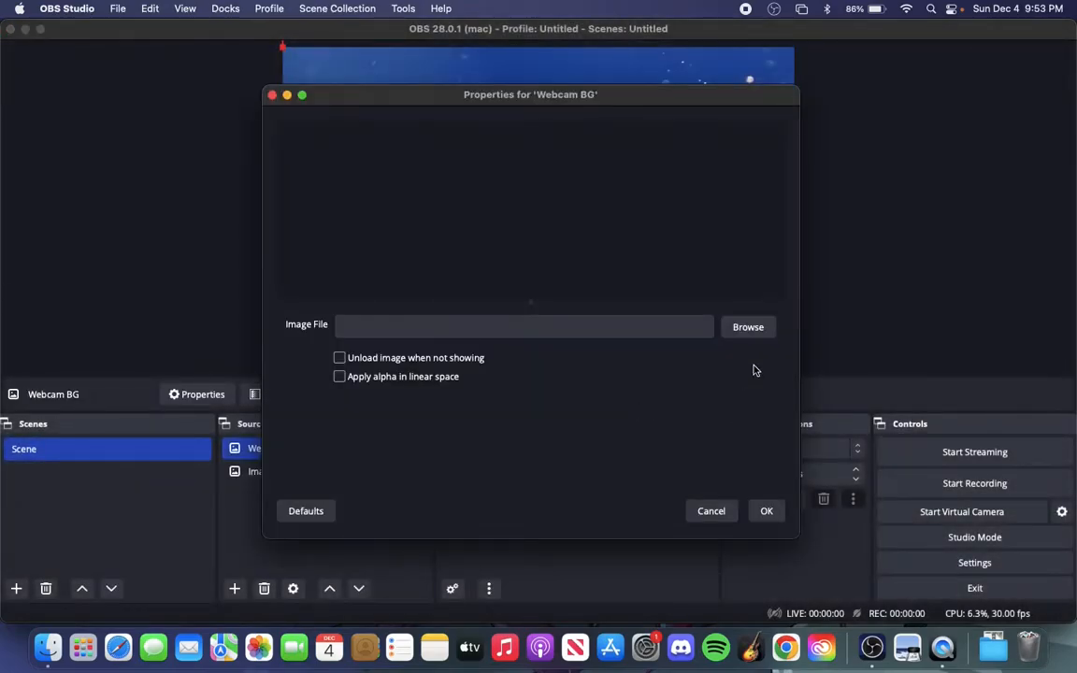
Load gsc-108-absolute-white_14.jpg from Stream Assets as the Webcam BG image and confirm
left_click(753, 336)
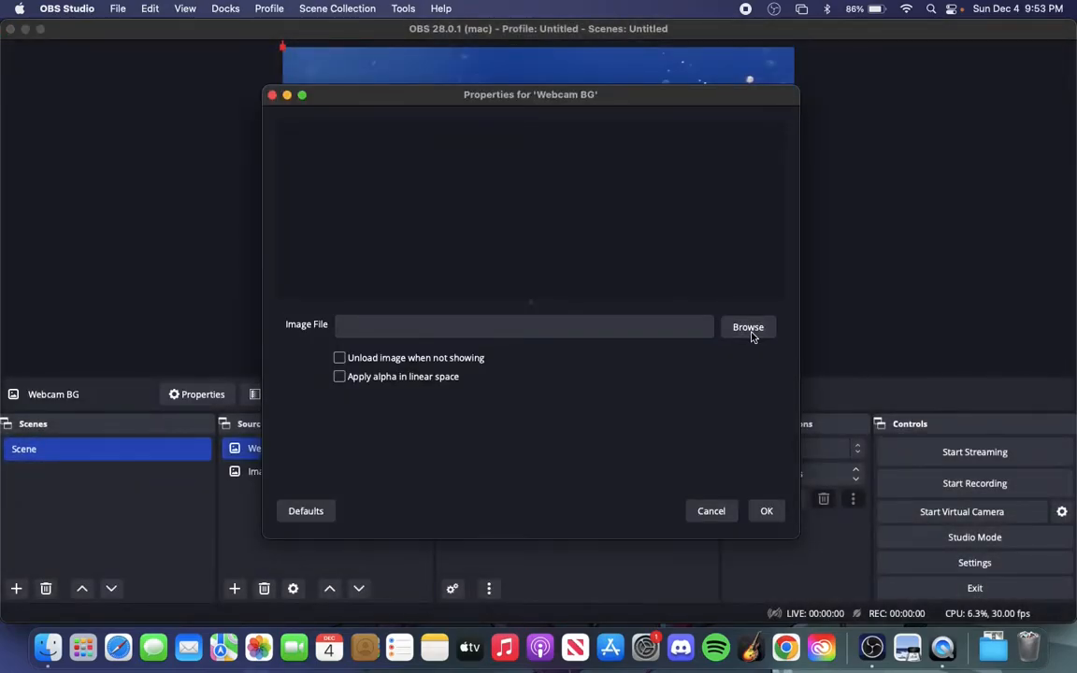
scroll(440, 250, "down", 2)
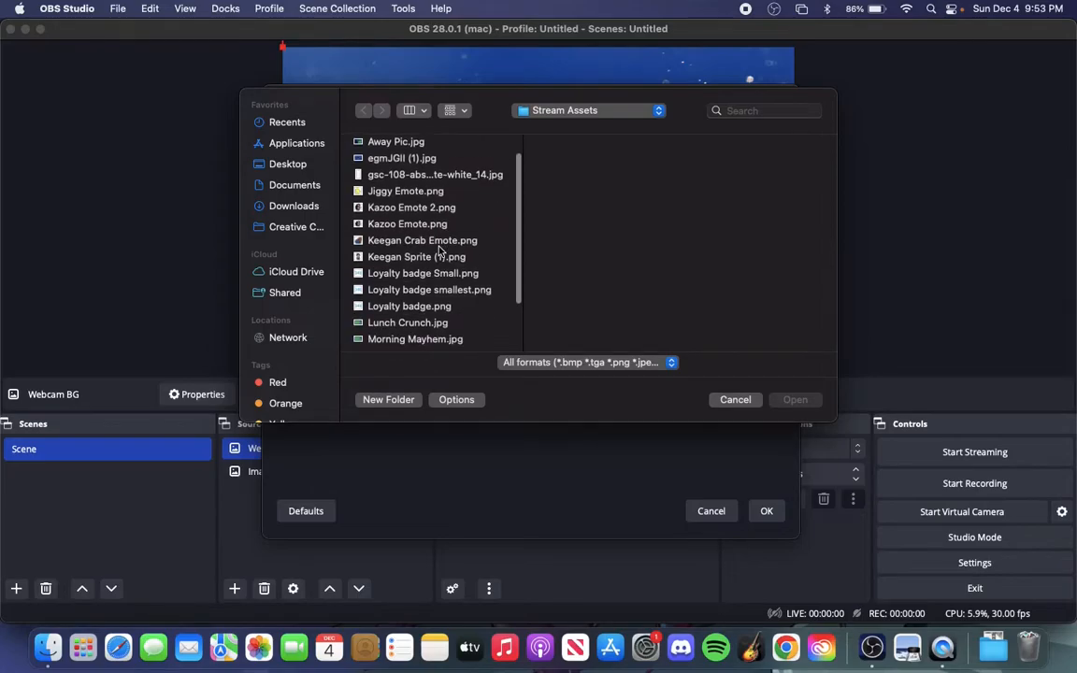
left_click(426, 191)
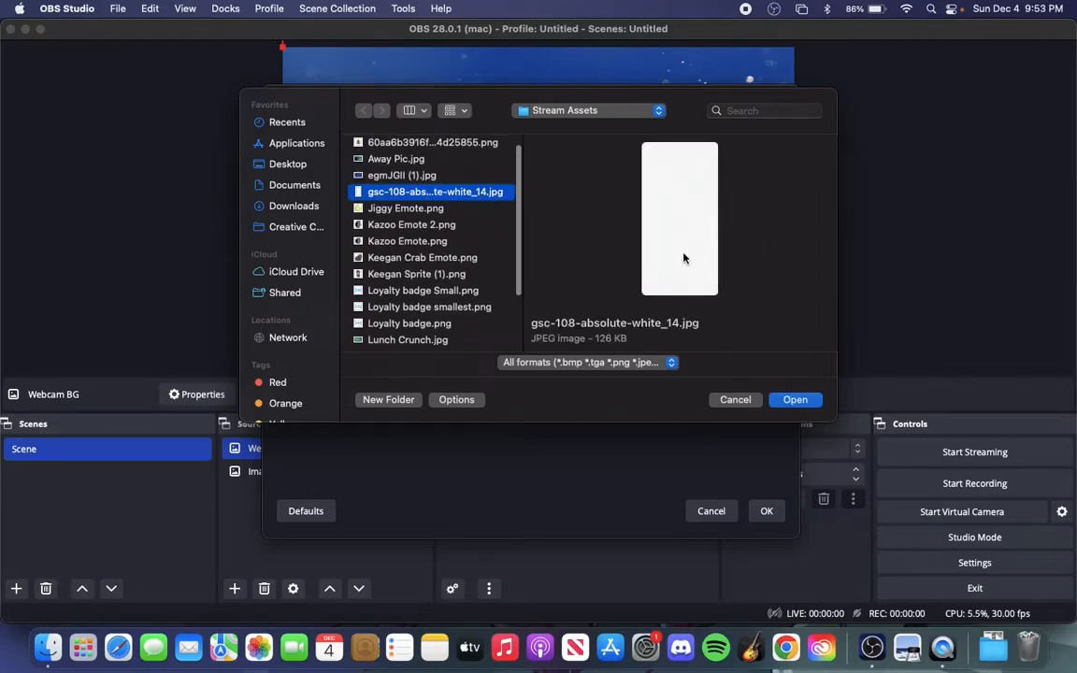
left_click(796, 400)
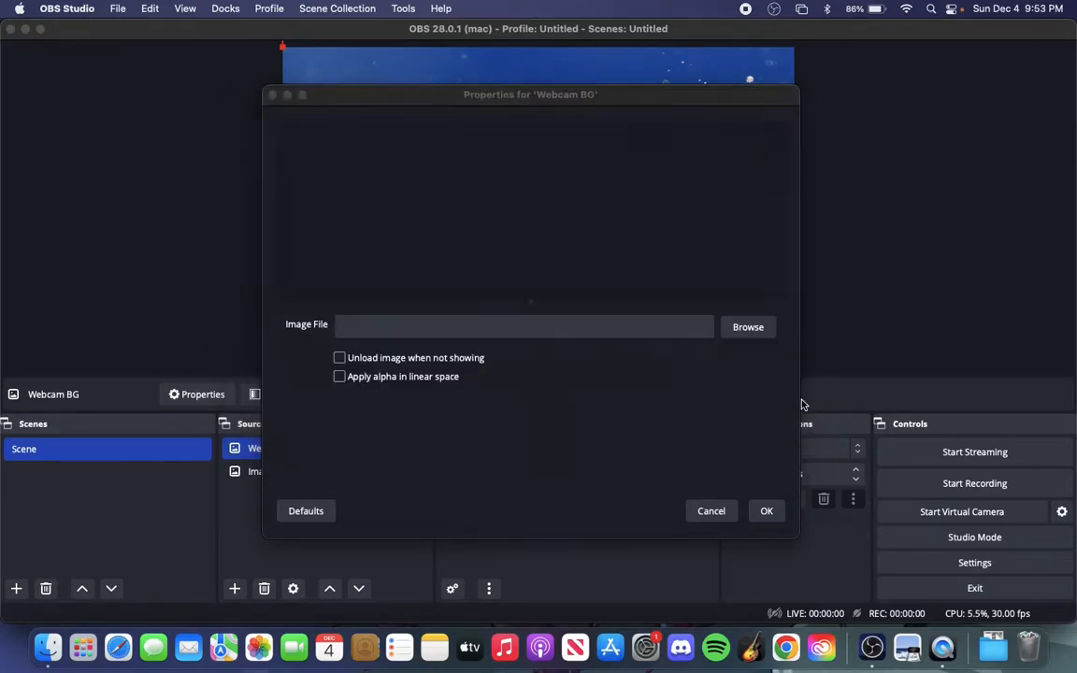
left_click(766, 512)
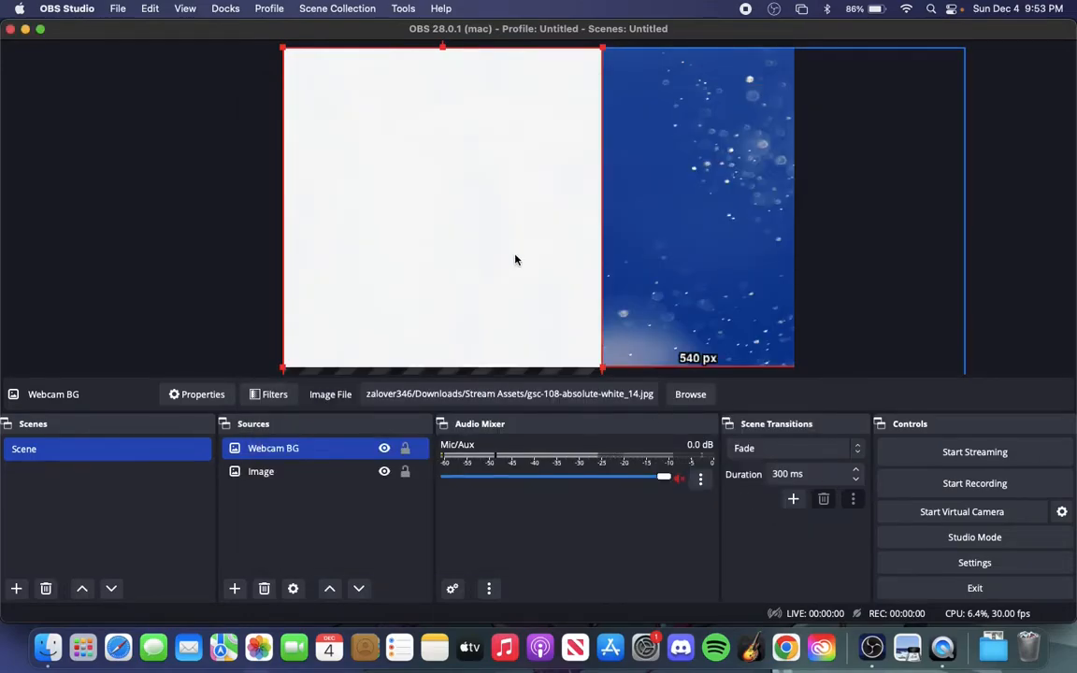
Transform the white Webcam BG image so that it is stretched to the screen
right_click(517, 260)
mouse_move(641, 440)
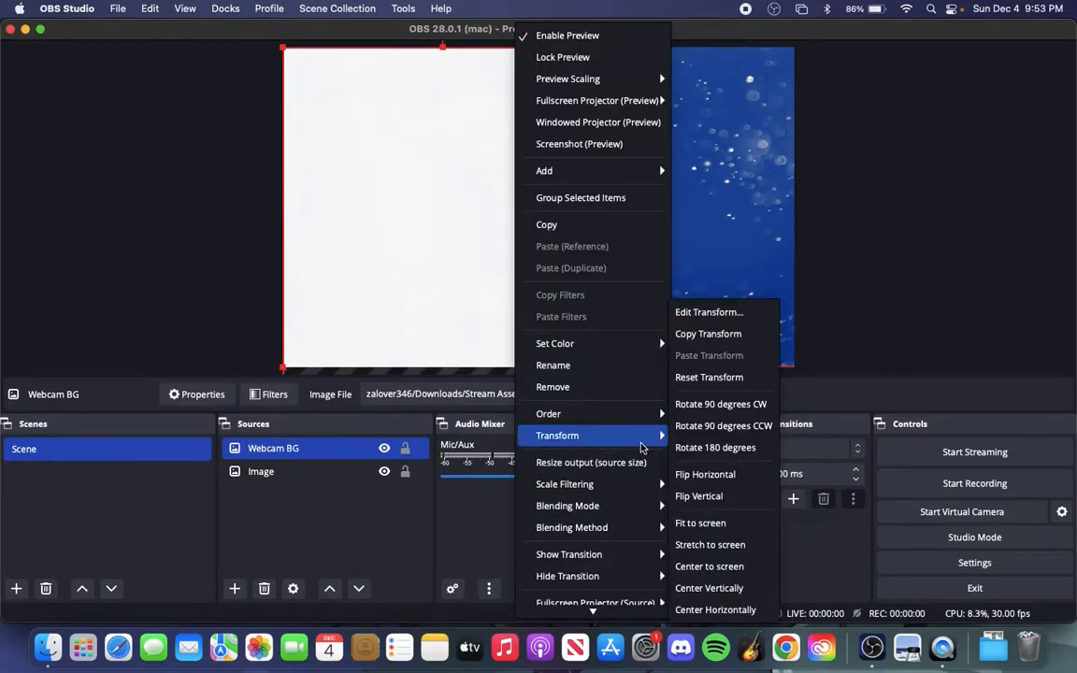
left_click(717, 545)
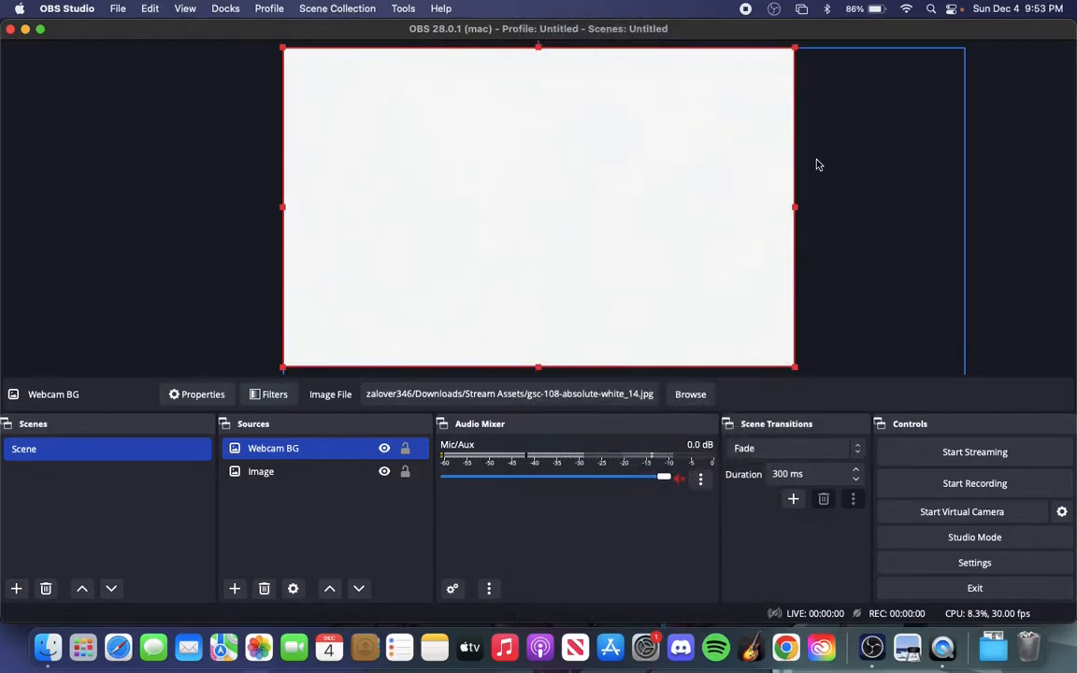
Shrink Webcam BG to a small webcam-sized rectangle placed about 28 px from the canvas's left edge and 250 px from its top
left_click_drag(793, 48, 462, 235)
left_click_drag(402, 311, 428, 190)
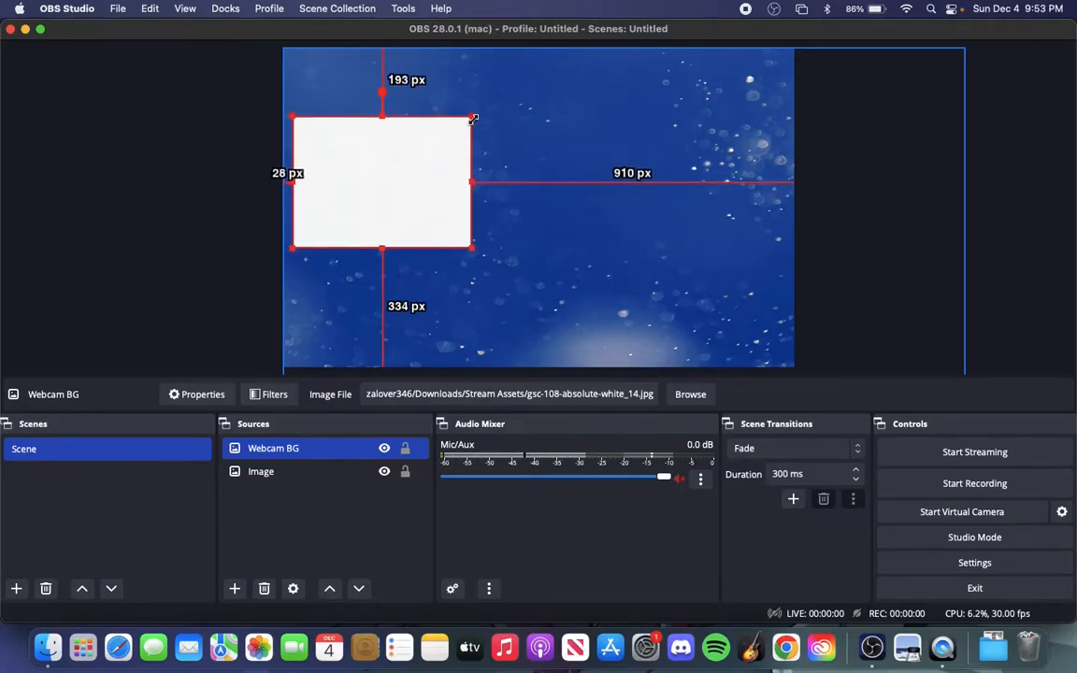
left_click_drag(472, 119, 418, 191)
left_click_drag(349, 187, 381, 199)
left_click_drag(354, 155, 353, 138)
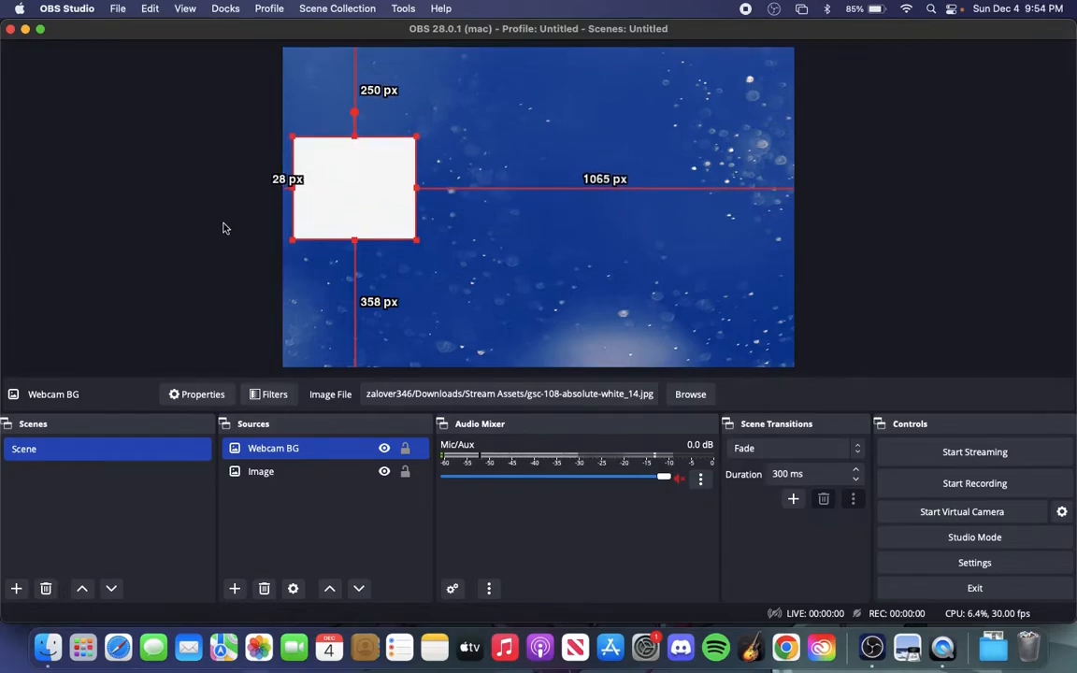
Add another image source named Game BG to the scene
left_click(215, 233)
left_click(234, 588)
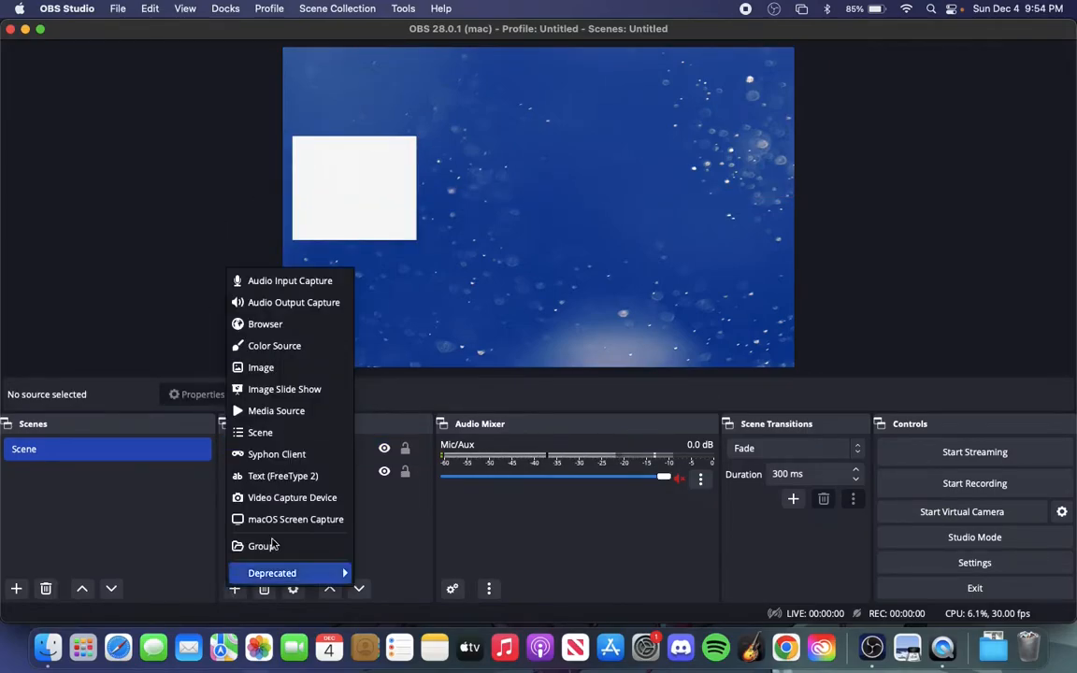
left_click(283, 369)
type("Game")
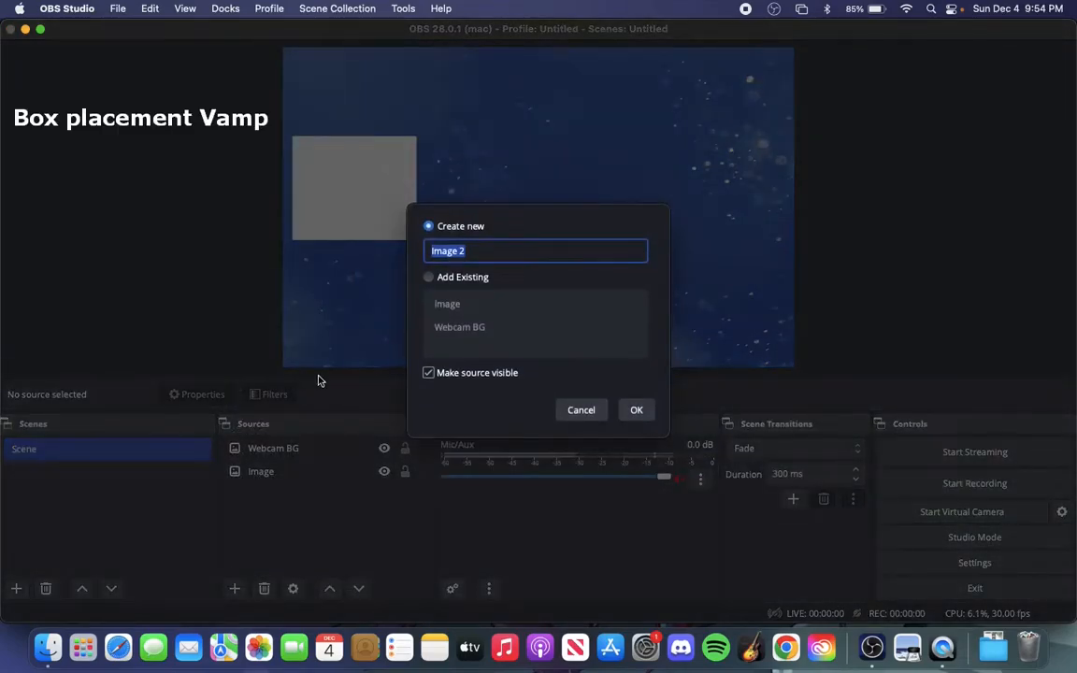
type(" BG")
key("Return")
Load gsc-108-absolute-white_14.jpg as the Game BG image and stretch it to the screen
left_click(748, 324)
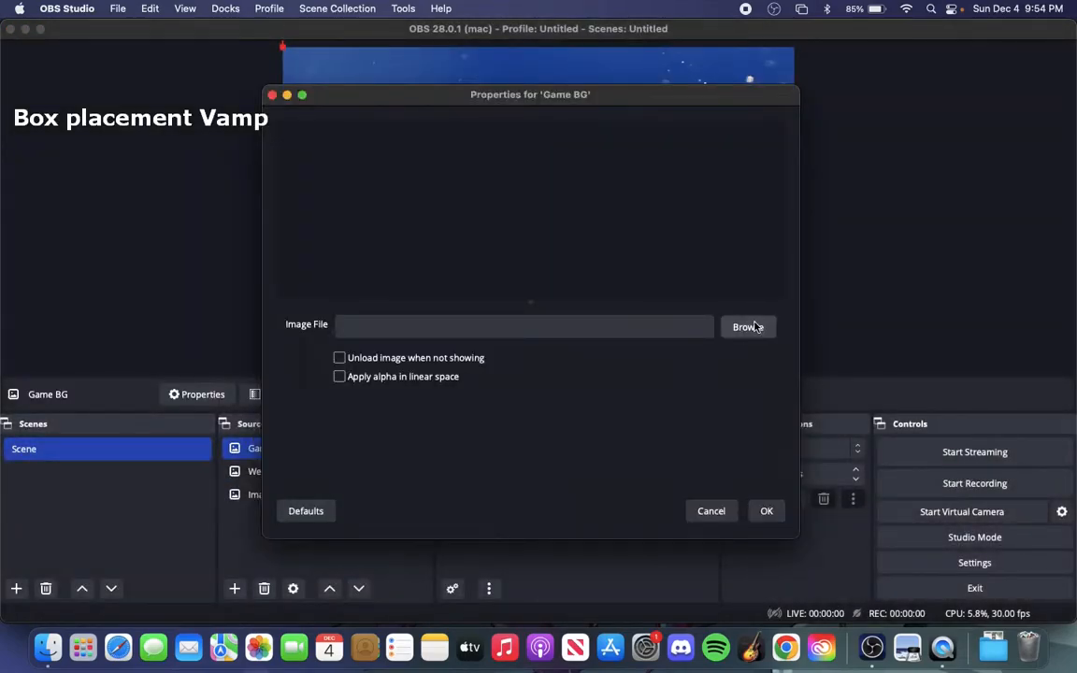
key("Return")
key("Return")
right_click(558, 271)
mouse_move(598, 436)
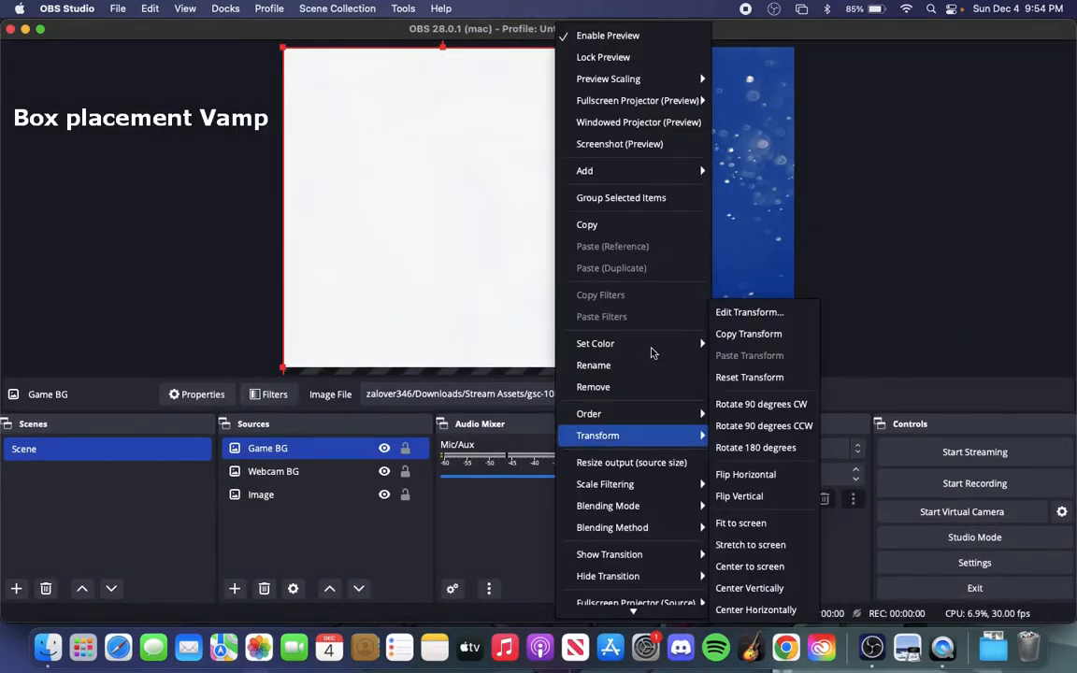
left_click(755, 546)
Resize Game BG to a large rectangle filling the canvas's lower-right corner, just beside Webcam BG
left_click_drag(794, 47, 614, 216)
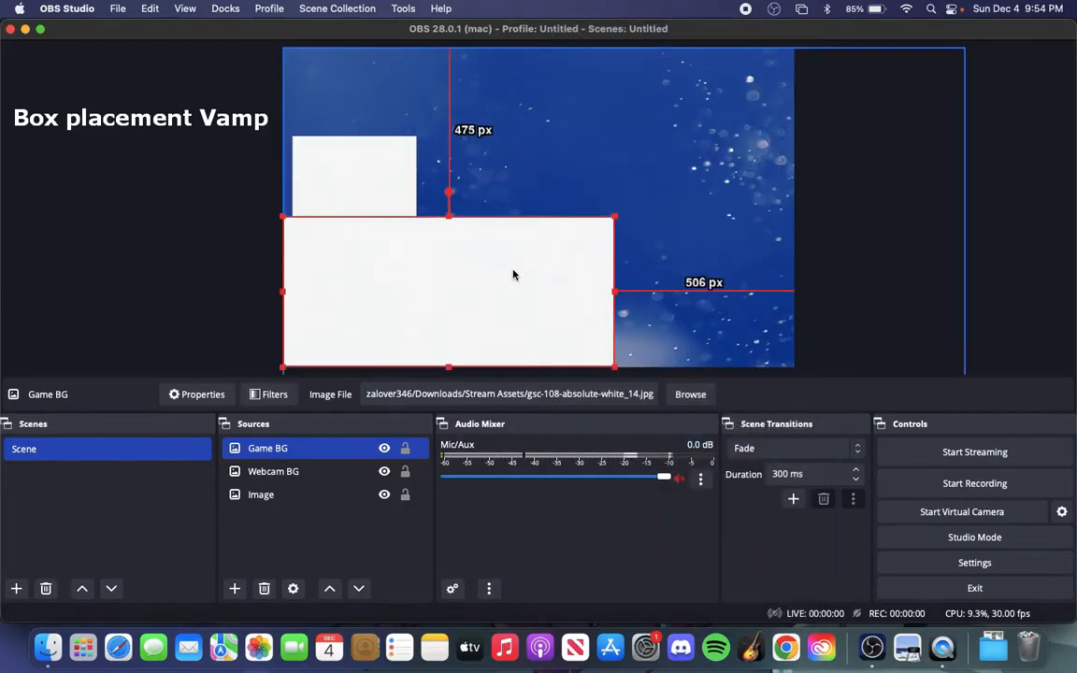
left_click_drag(514, 273, 698, 272)
left_click_drag(628, 217, 628, 183)
left_click_drag(463, 275, 429, 275)
left_click(211, 299)
Add a video capture device source named WC that uses the FaceTime HD Camera
left_click(235, 588)
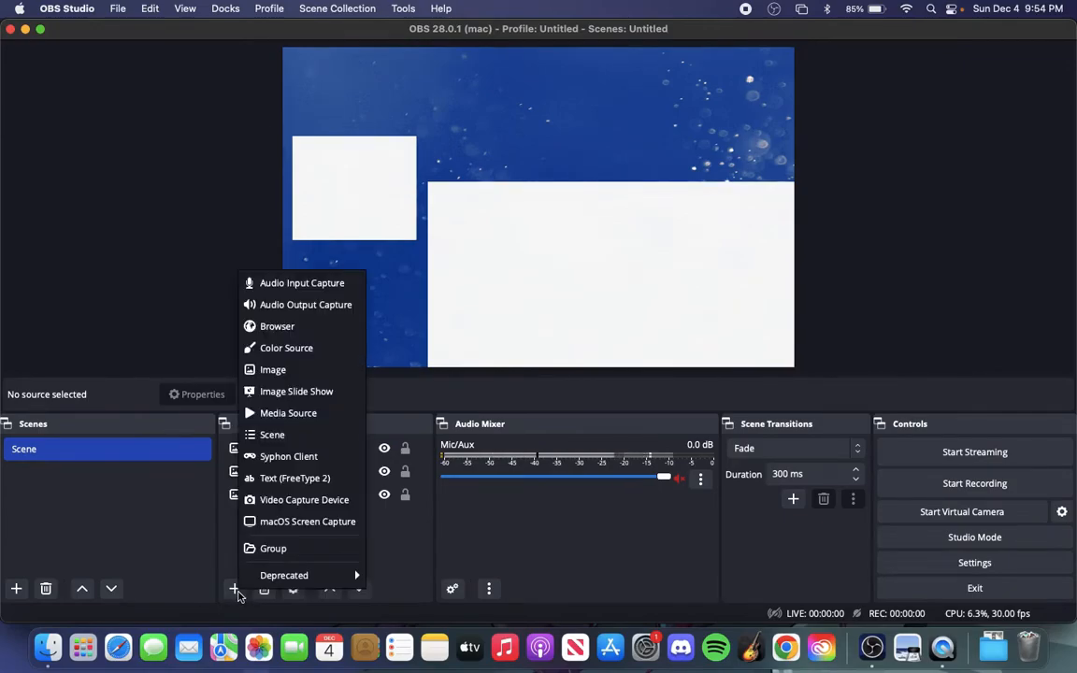
left_click(287, 501)
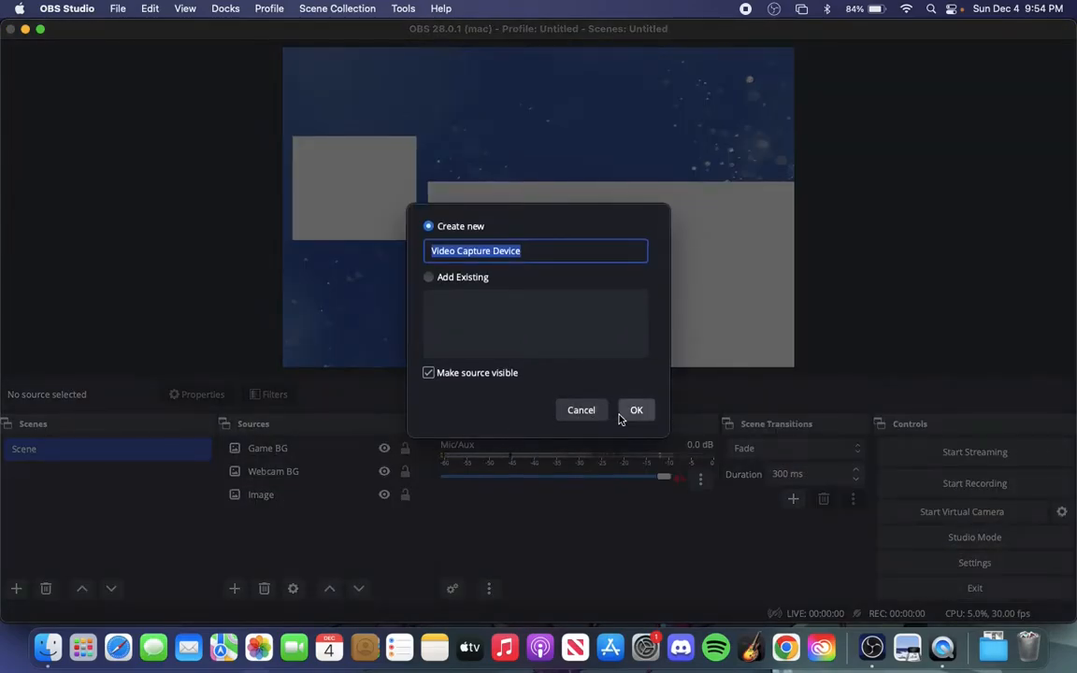
type("WC")
key("Return")
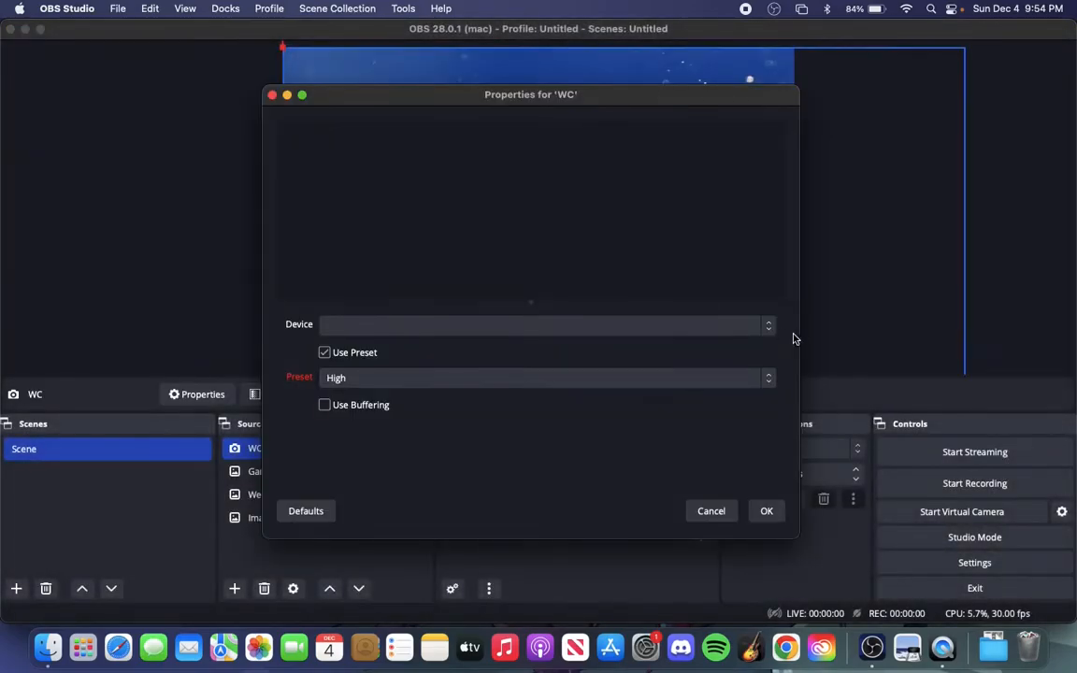
left_click(758, 325)
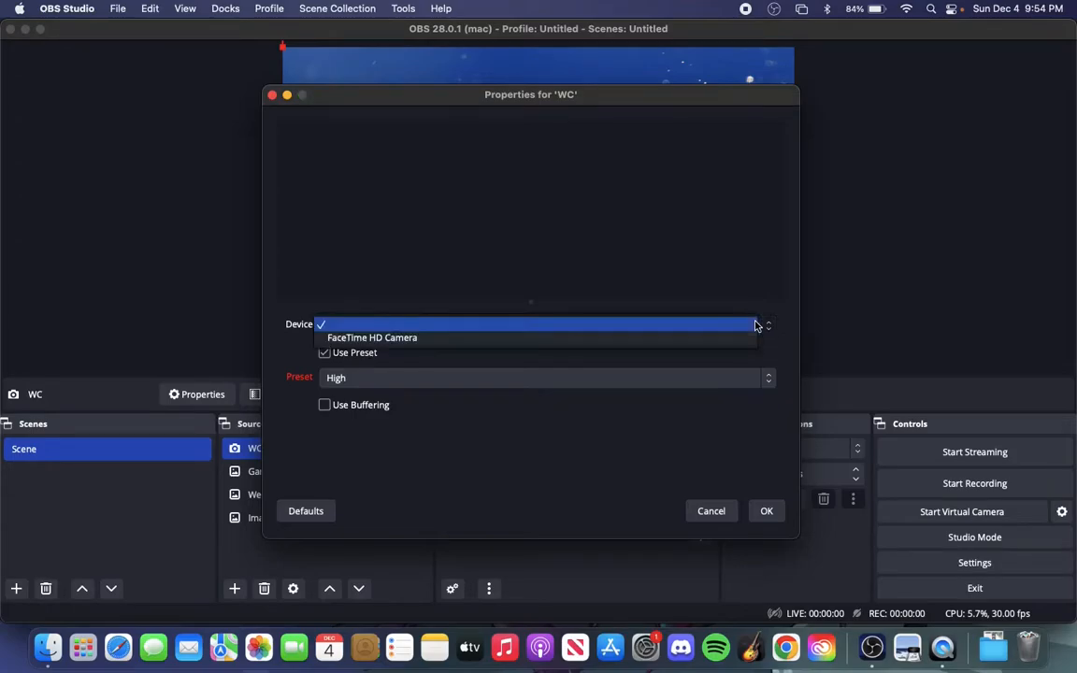
left_click(652, 340)
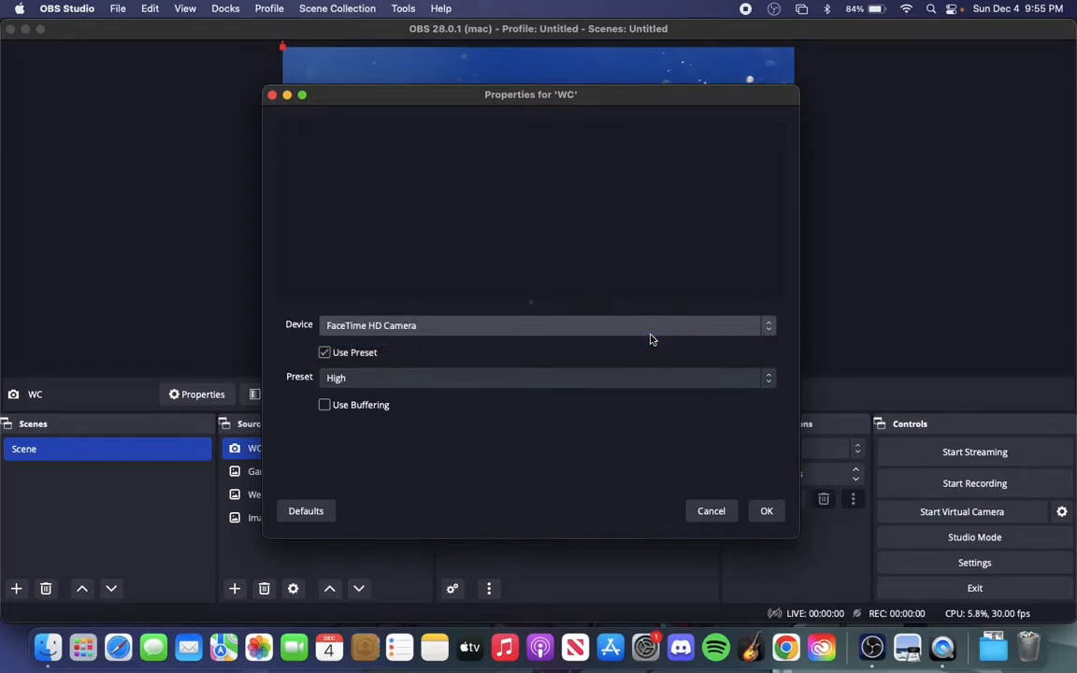
left_click(761, 510)
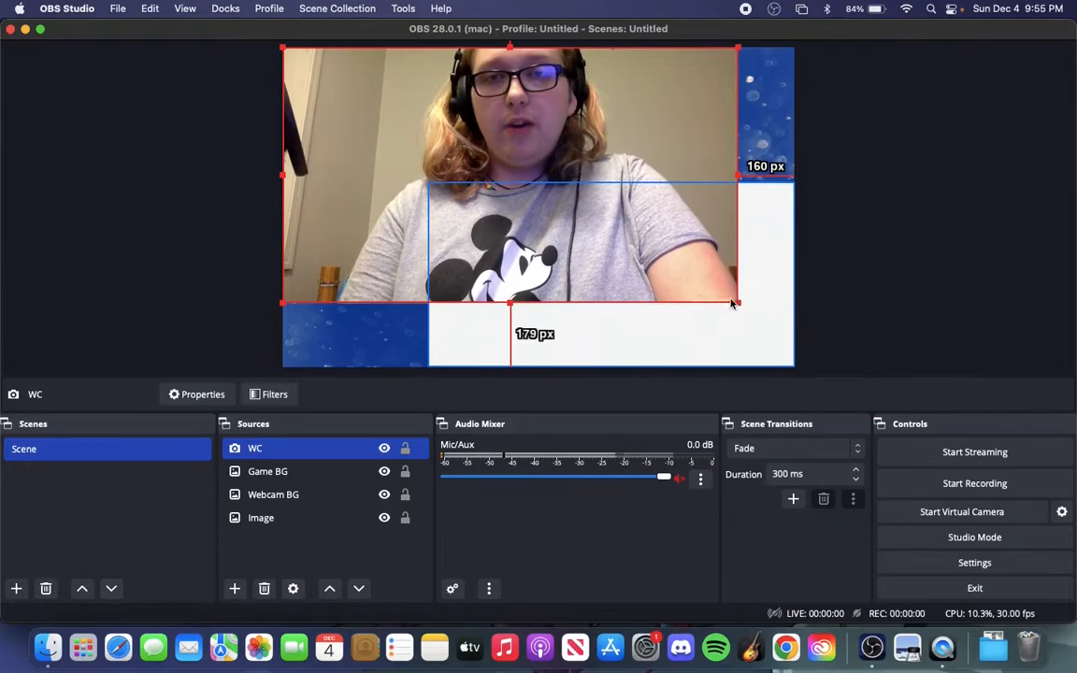
Transform the WC camera feed so that it is stretched to the screen
left_click_drag(739, 302, 661, 257)
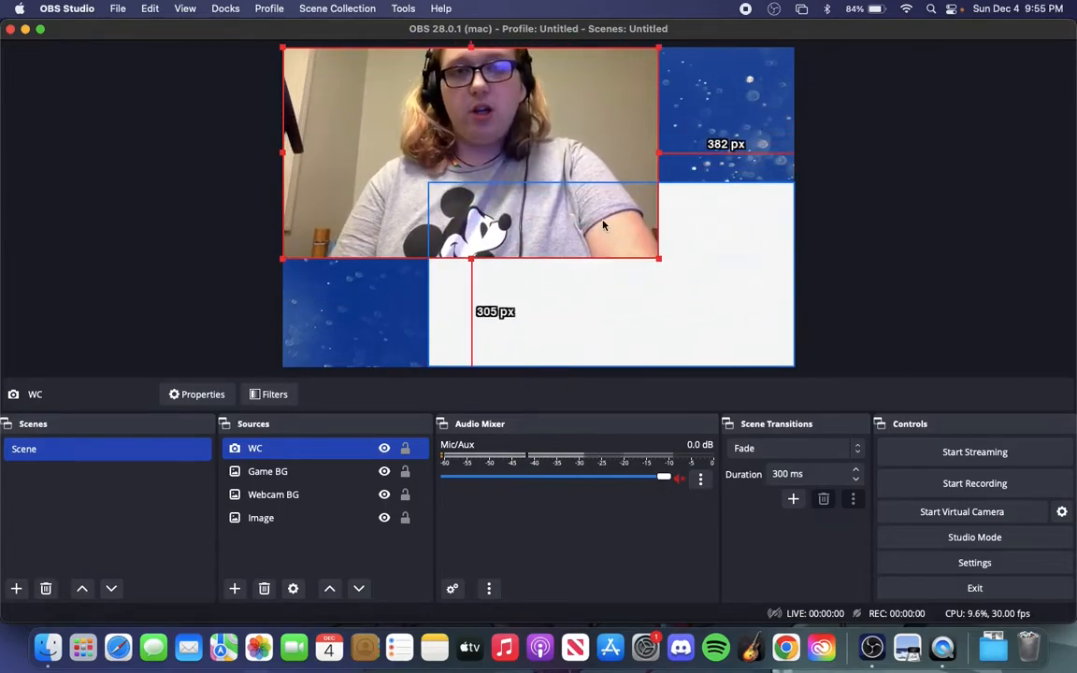
right_click(574, 137)
mouse_move(656, 438)
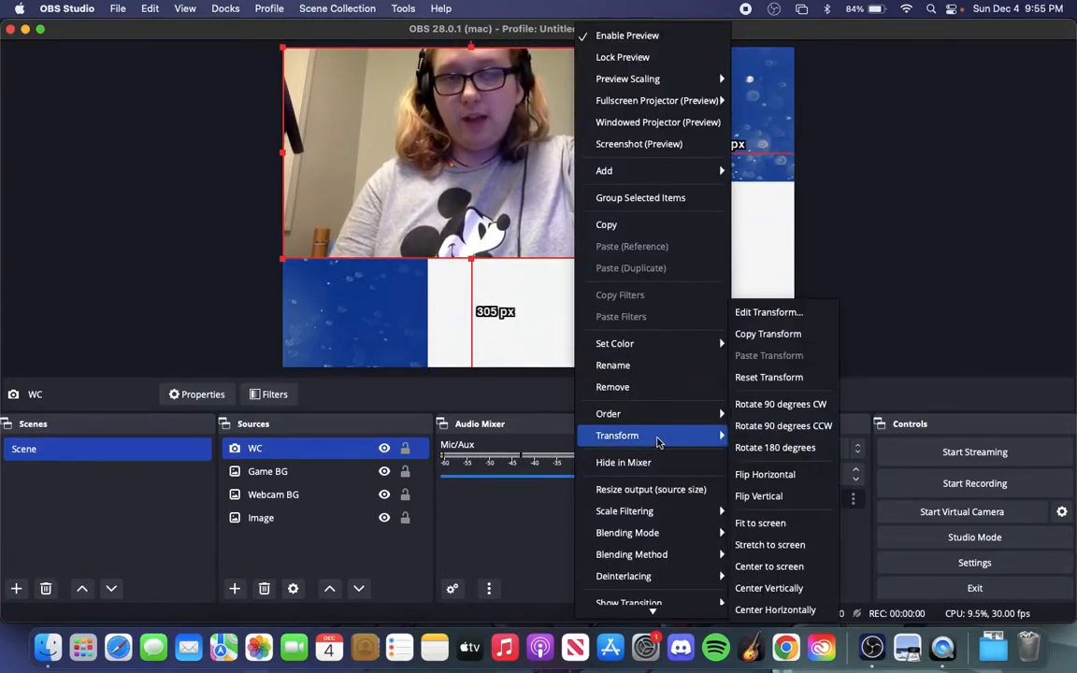
left_click(795, 546)
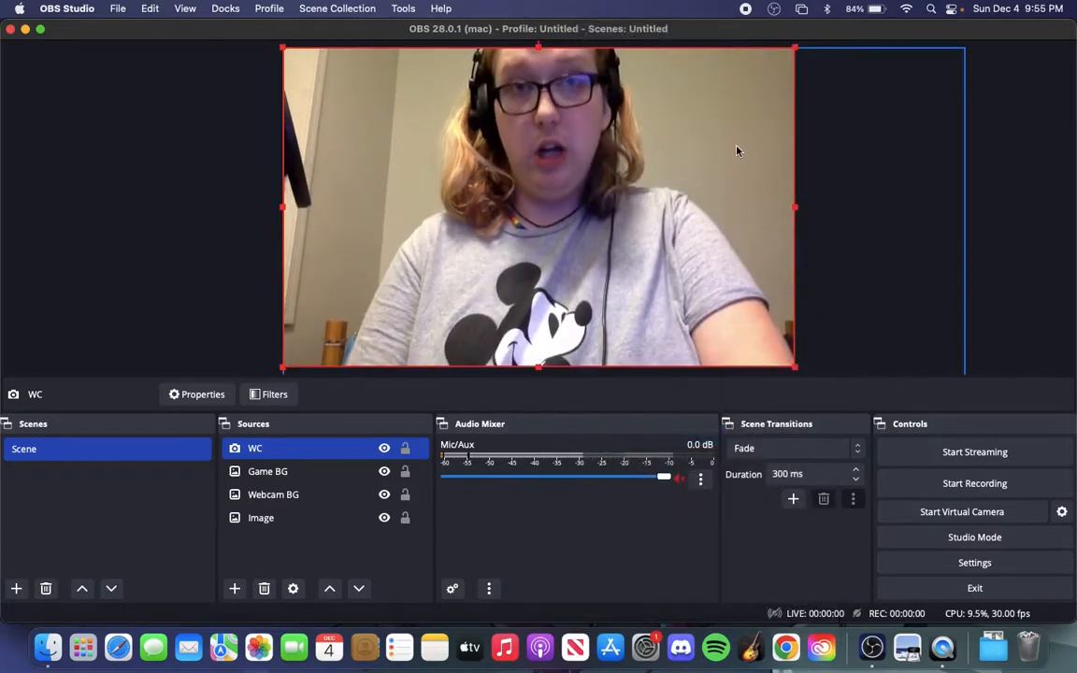
Shrink WC to fit inside Webcam BG with a thin white border, about 40 px from the canvas's left edge and 261 px from its top
left_click_drag(795, 48, 365, 193)
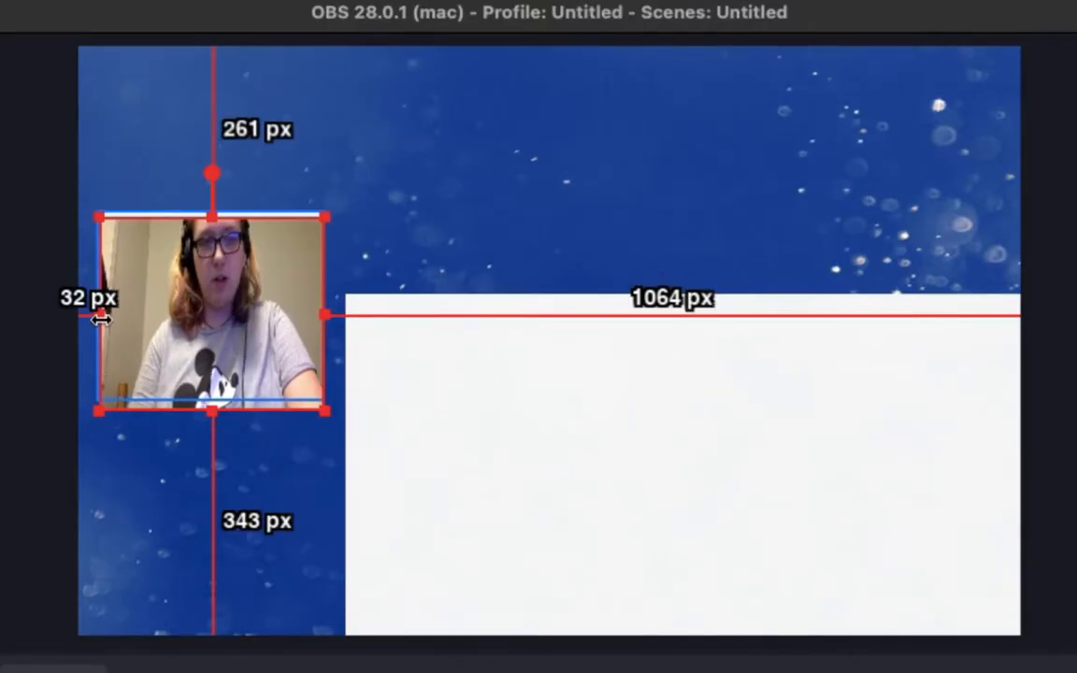
left_click_drag(98, 317, 105, 315)
left_click_drag(213, 412, 214, 395)
mouse_move(326, 307)
left_mouse_down()
mouse_move(306, 306)
mouse_move(317, 306)
left_mouse_up()
left_click(79, 313)
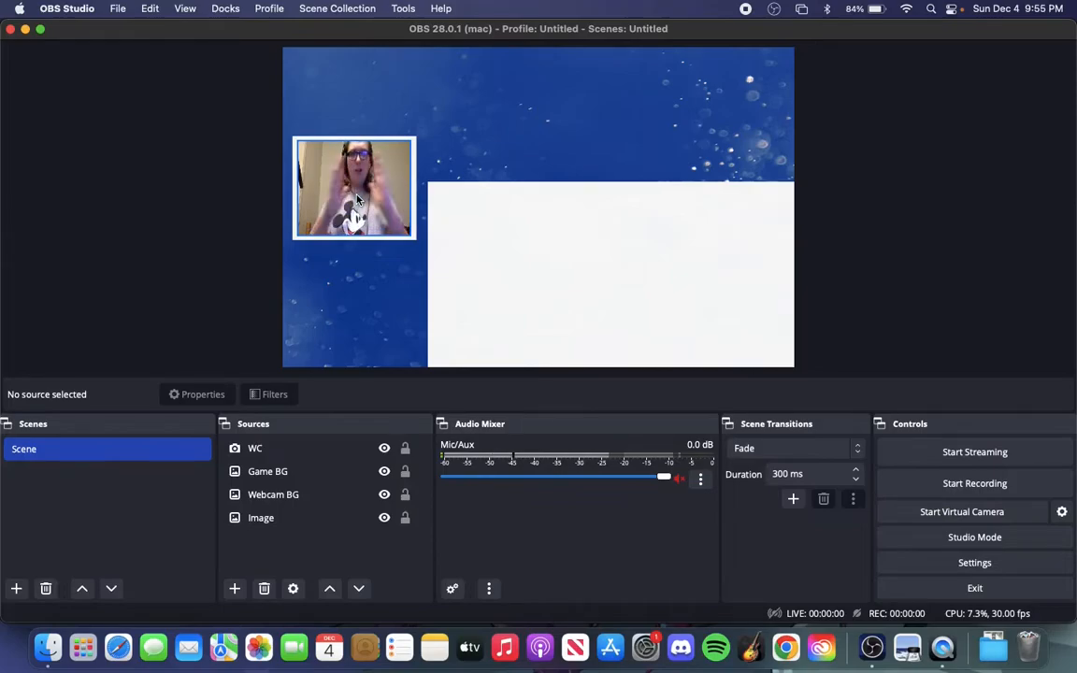
Narrow Game BG from its left edge and widen Webcam BG rightwards to about 993 px from the canvas's right edge
left_click(428, 274)
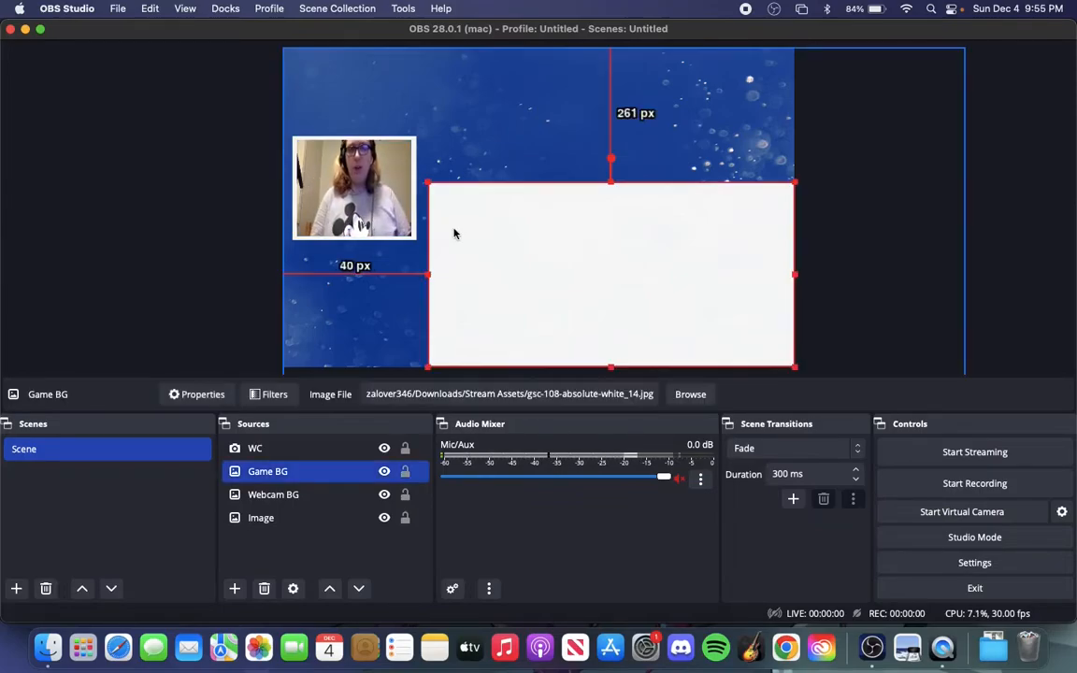
left_click_drag(428, 274, 448, 274)
left_click(417, 207)
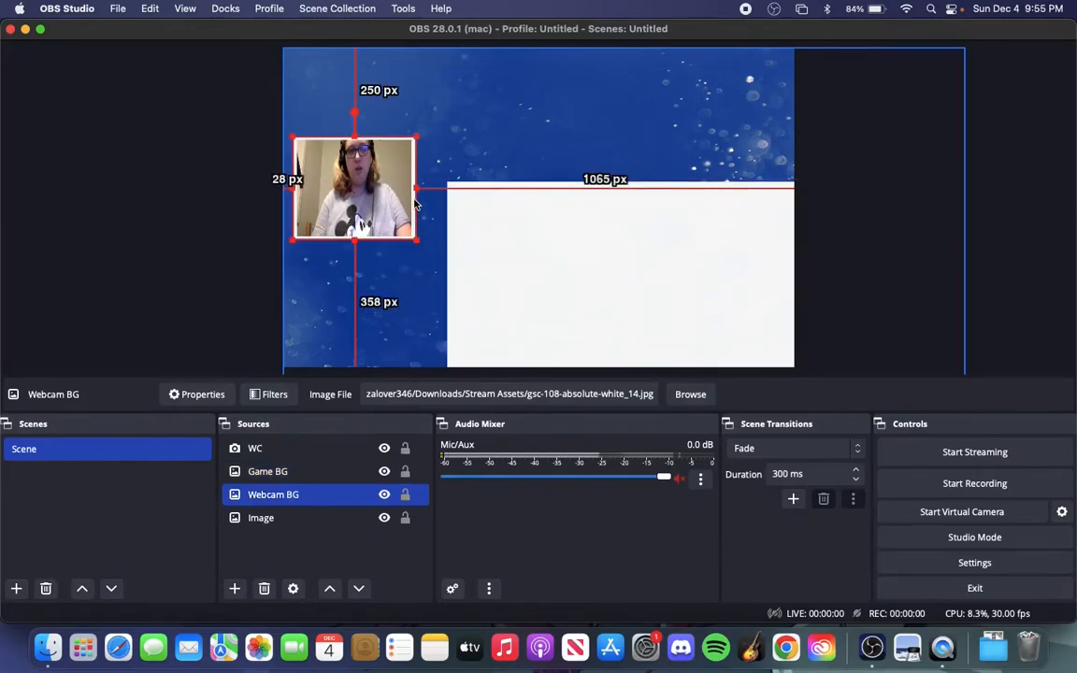
left_click_drag(413, 189, 444, 189)
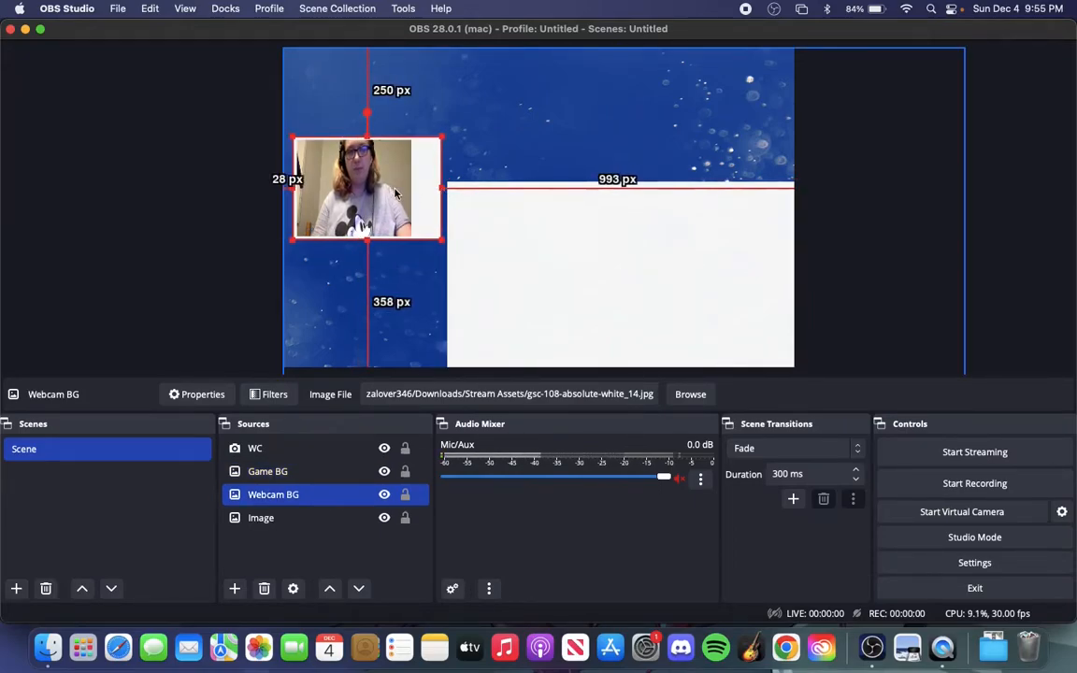
left_click(444, 189)
Widen the WC camera feed rightwards to about 1010 px from the canvas's right edge, keeping a thin white border
left_click(409, 190)
left_click_drag(411, 188, 437, 189)
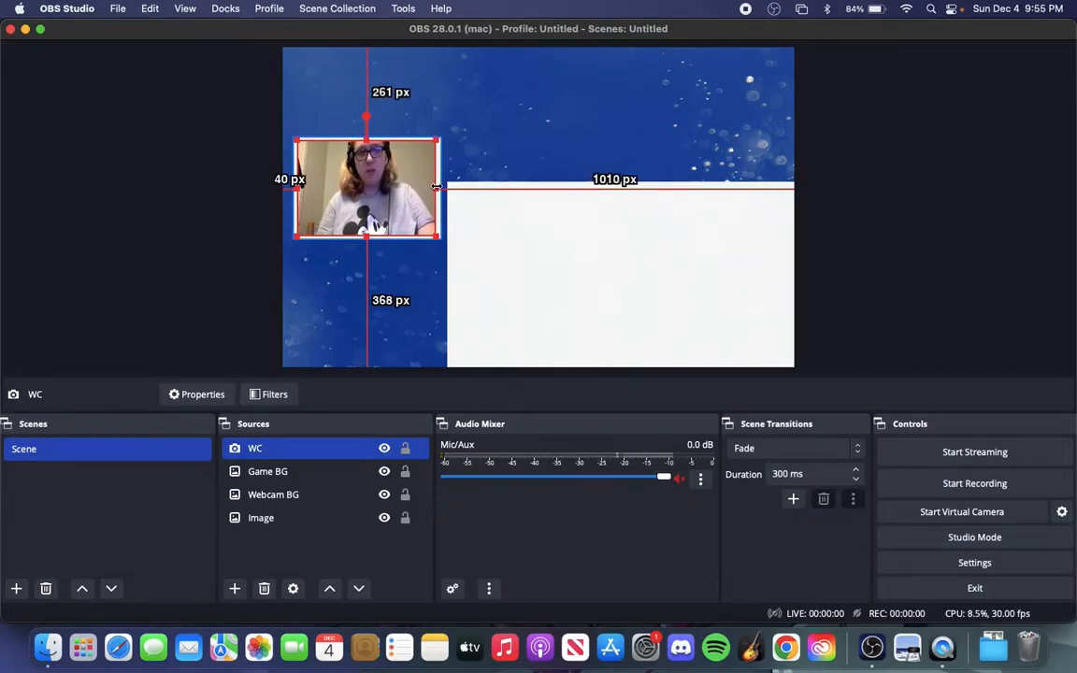
left_click(216, 216)
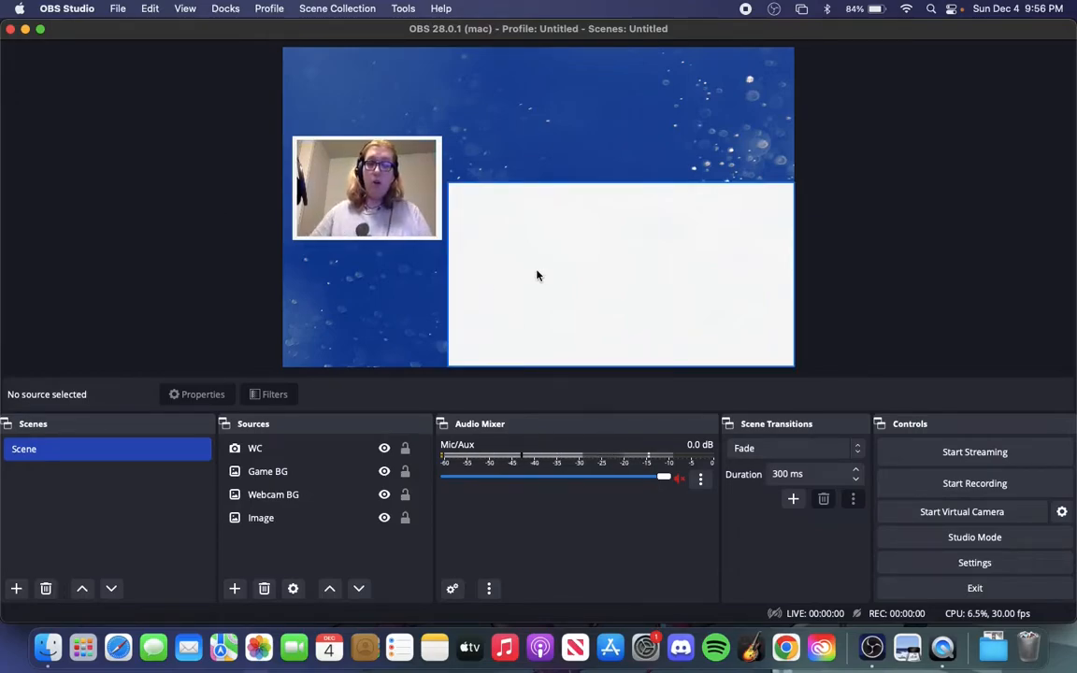
Add an image source named Pin to the scene
left_click(235, 589)
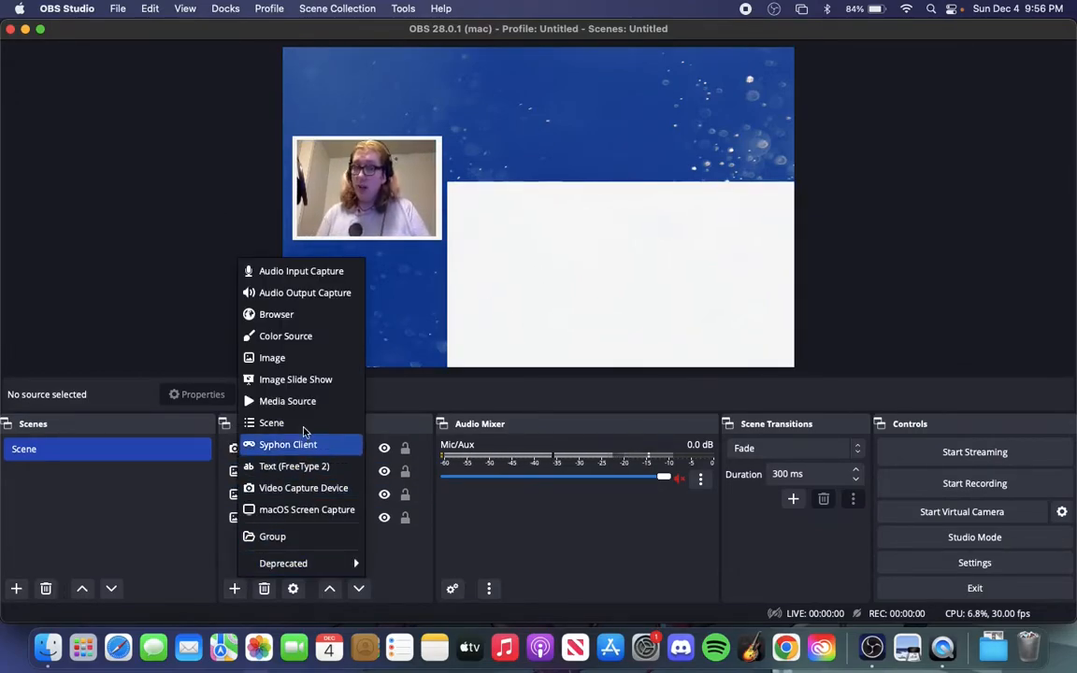
left_click(311, 359)
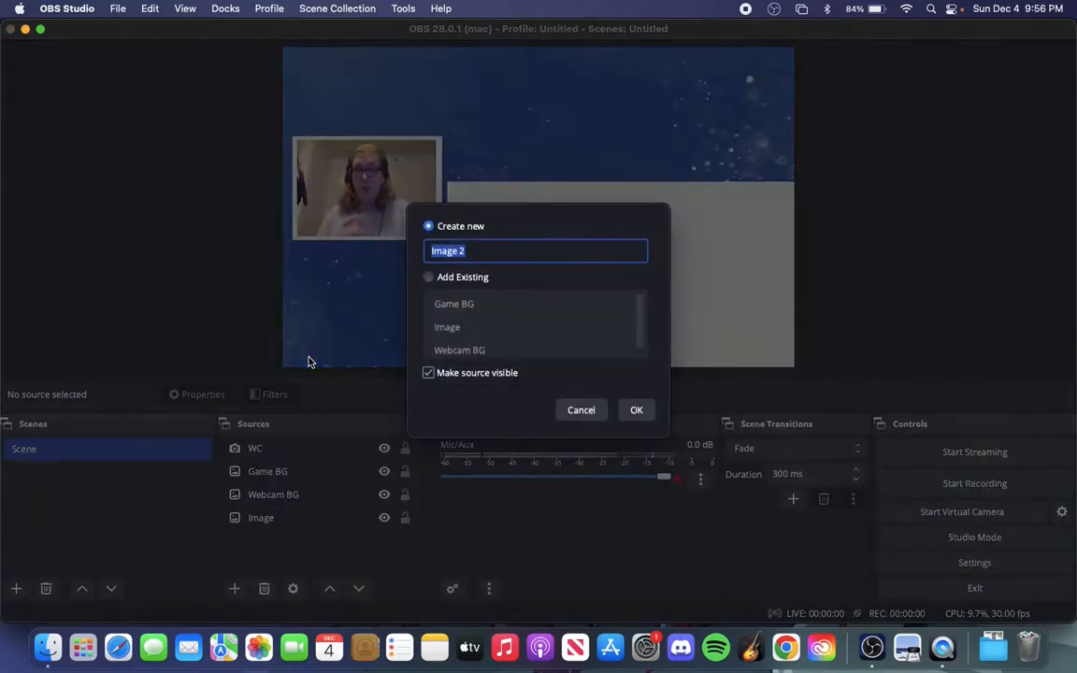
type("P")
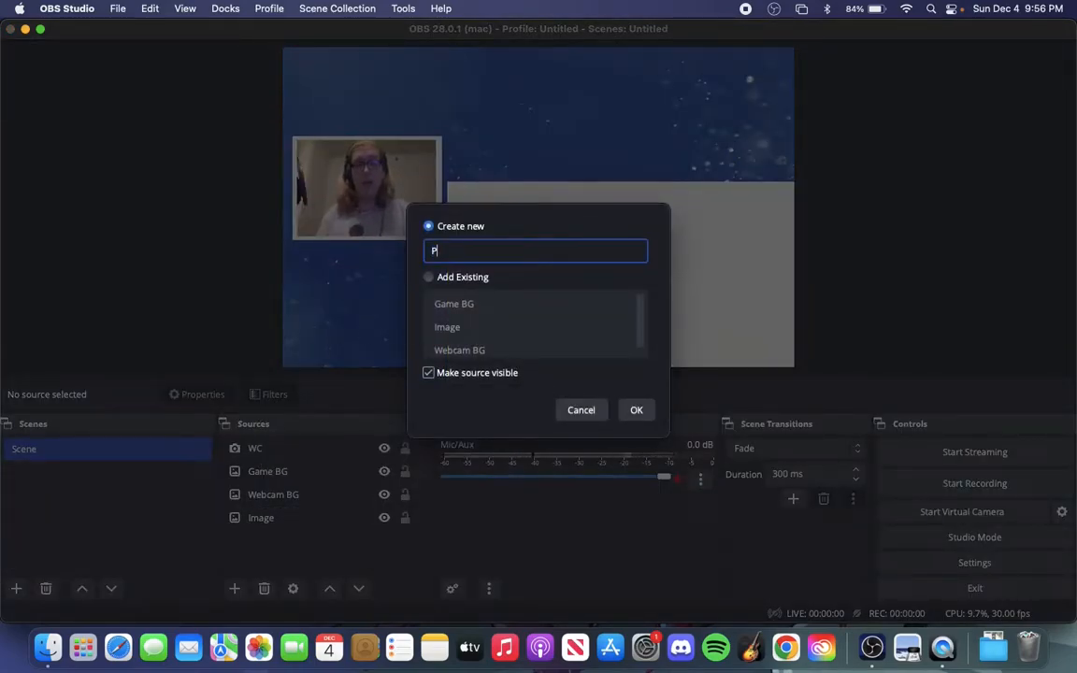
key("Return")
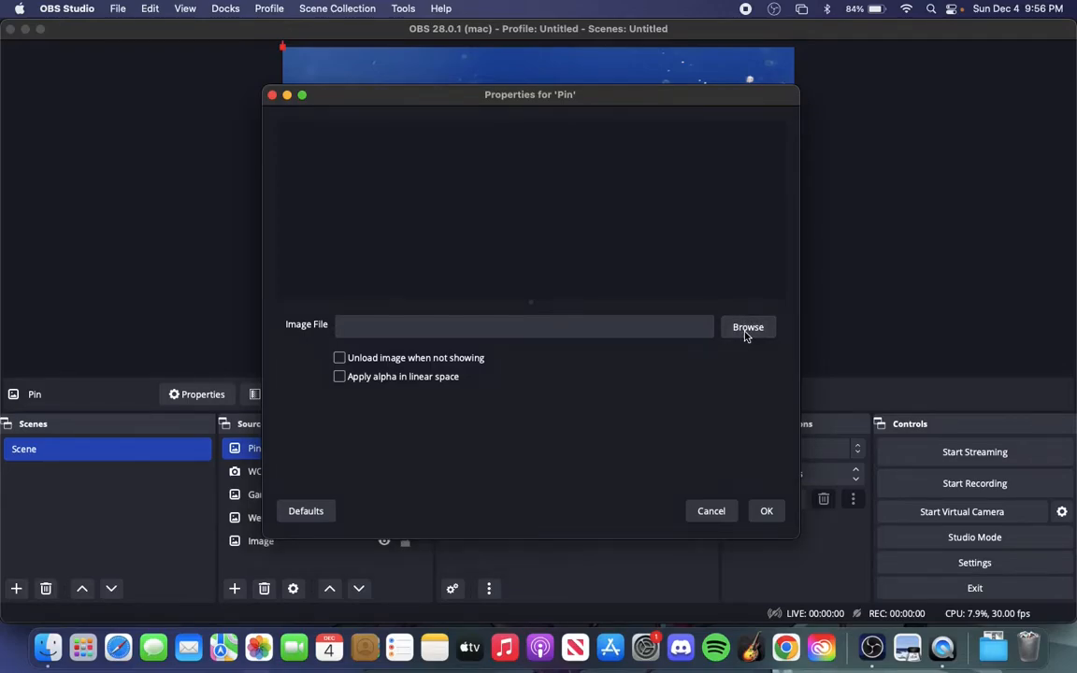
Load 60aa6b3916fc95d1ba4084ba84d25855.png as the Pin image and place it over the webcam frame's lower-right corner
left_click(747, 328)
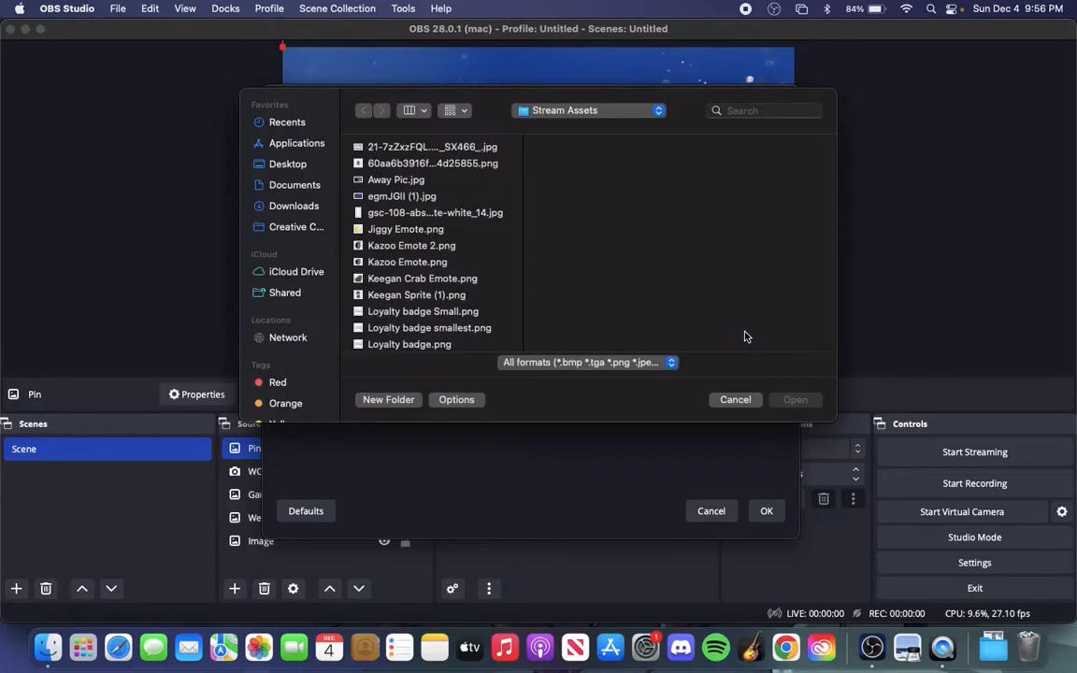
left_click(429, 164)
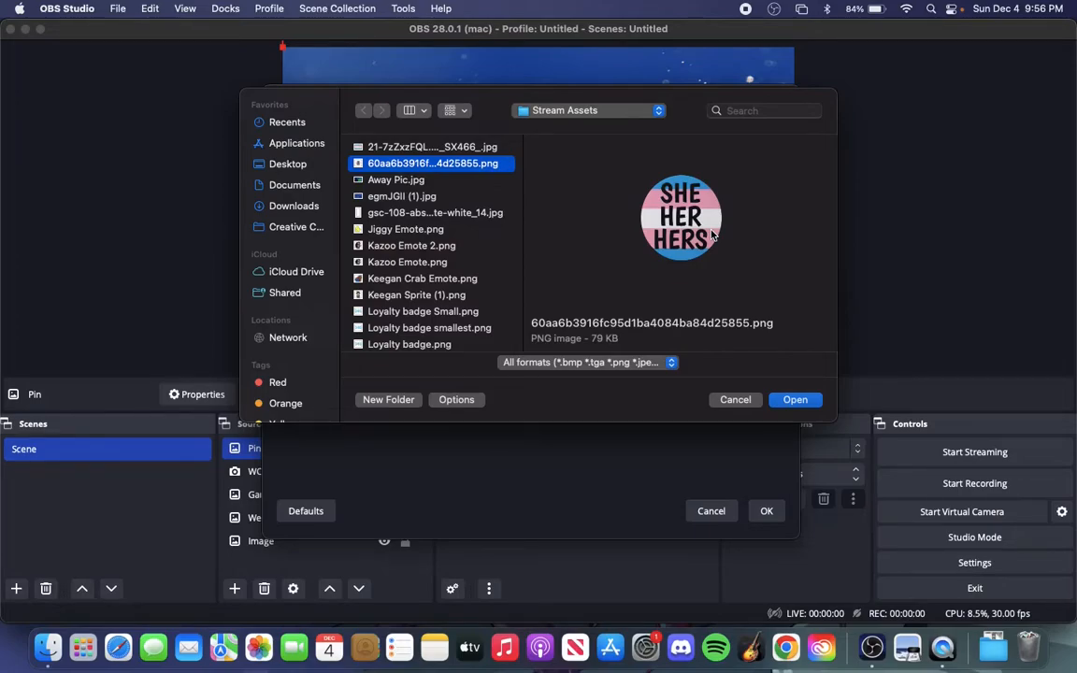
left_click(795, 400)
left_click(765, 511)
left_click_drag(431, 140, 436, 243)
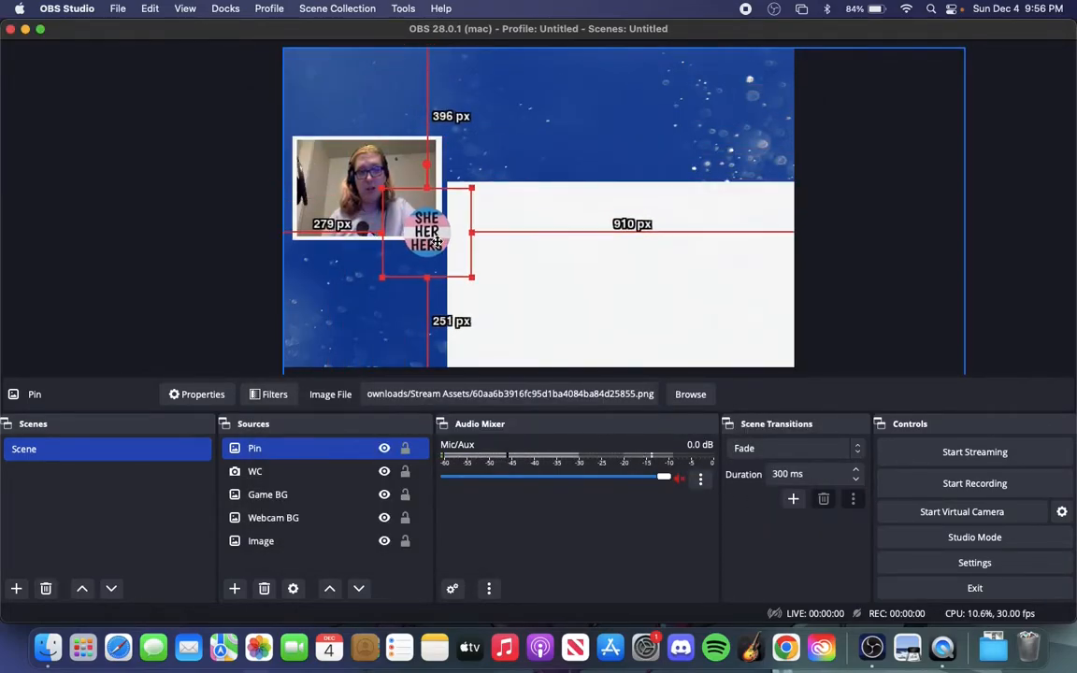
left_click(193, 277)
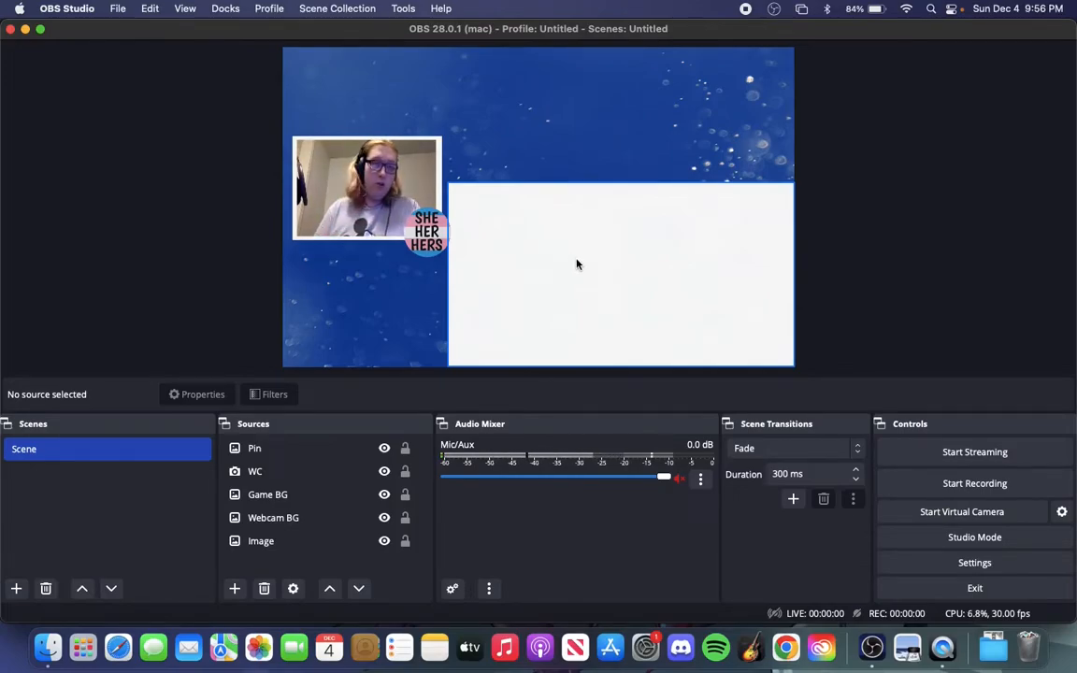
Open a Safari window, return to OBS Studio and add a deprecated Display Capture source named Safari
left_click(130, 654)
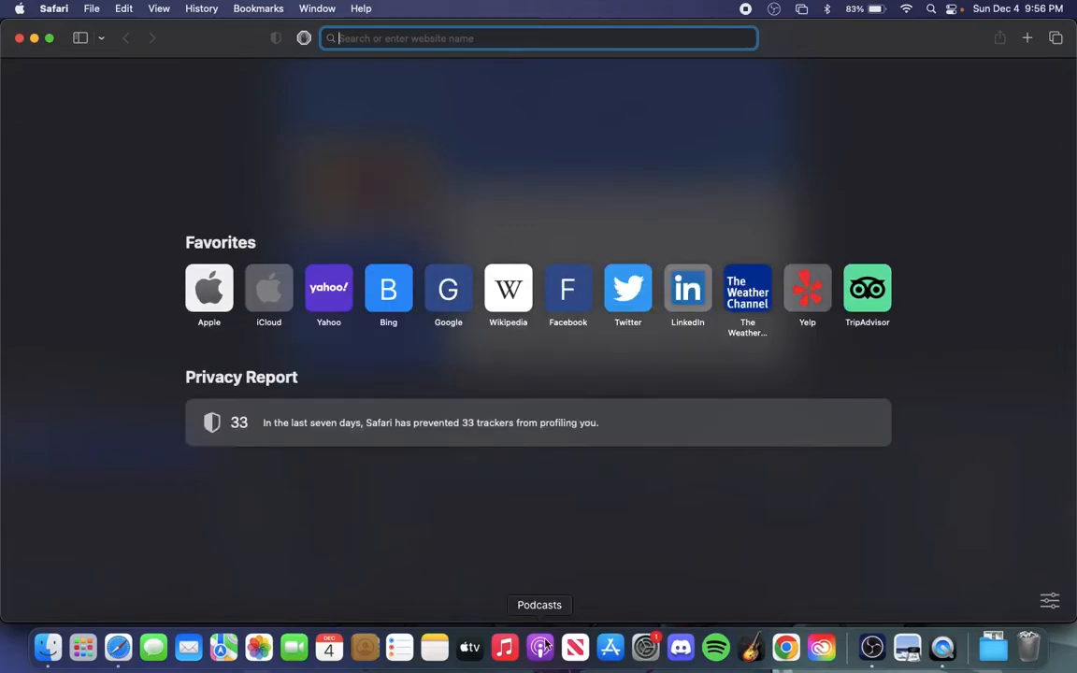
left_click(870, 649)
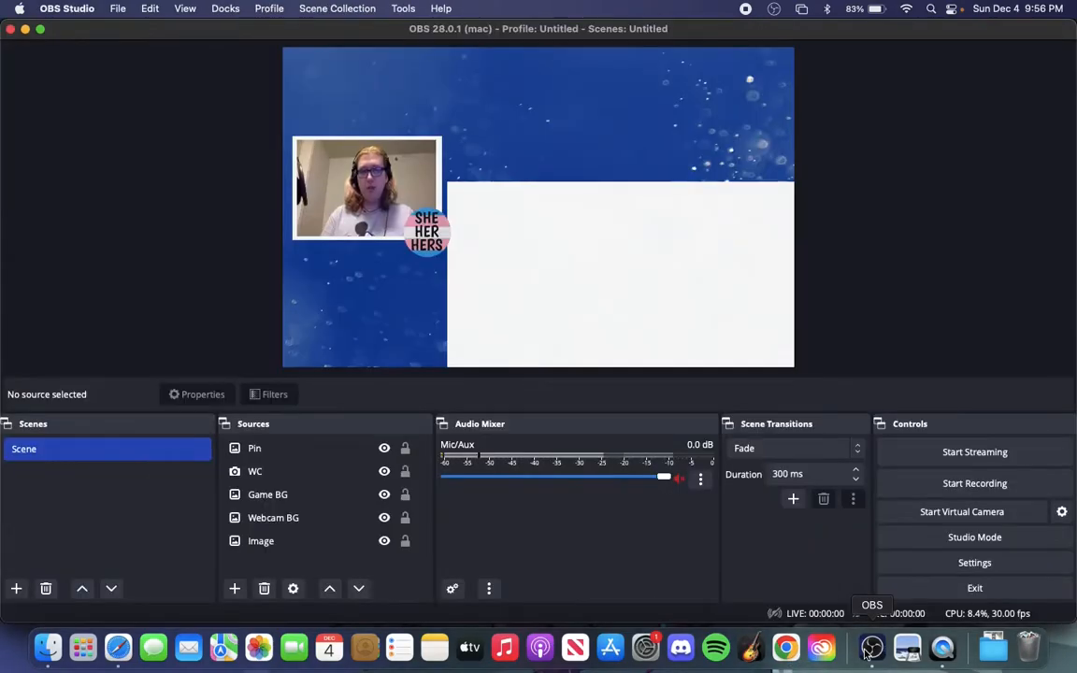
left_click(235, 588)
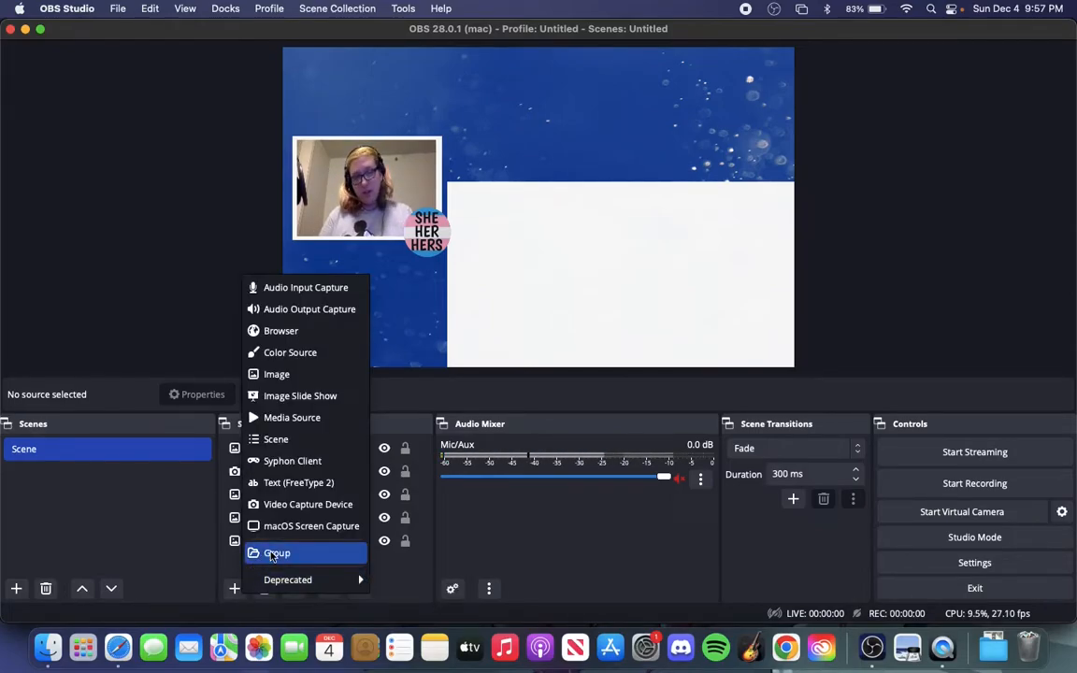
mouse_move(301, 581)
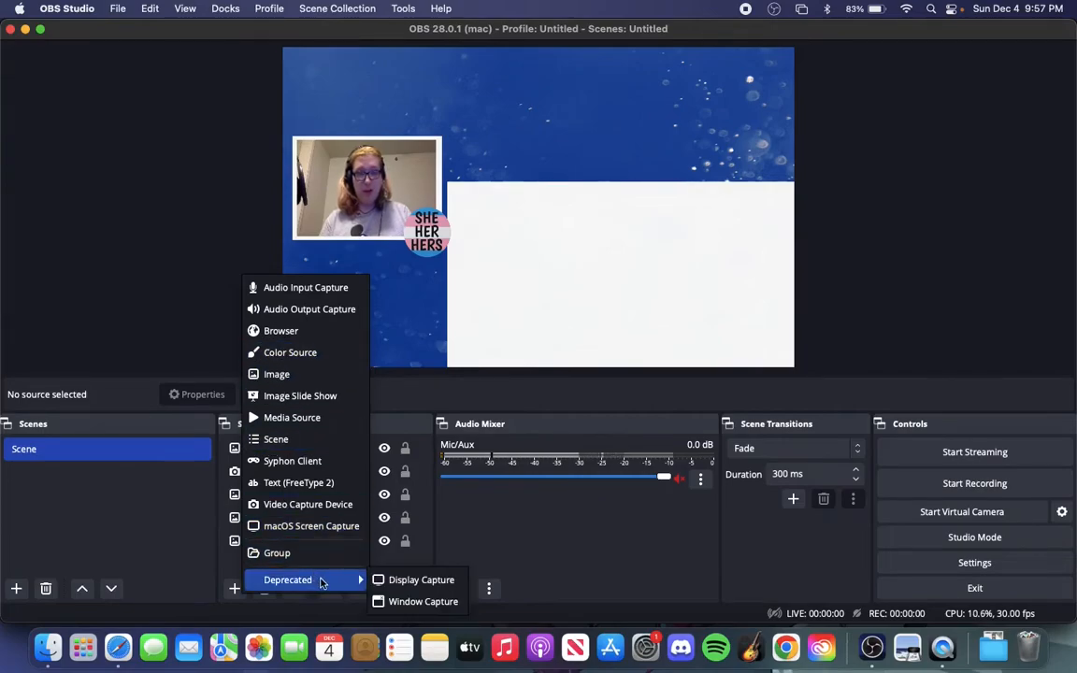
left_click(408, 581)
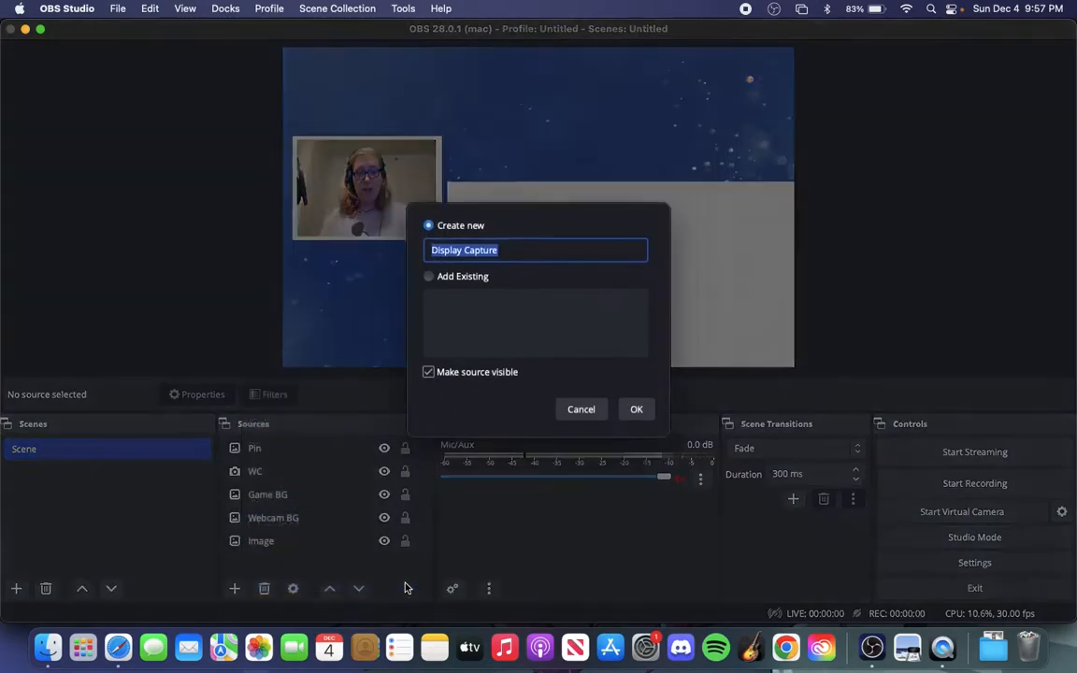
type("Safari")
left_click(636, 410)
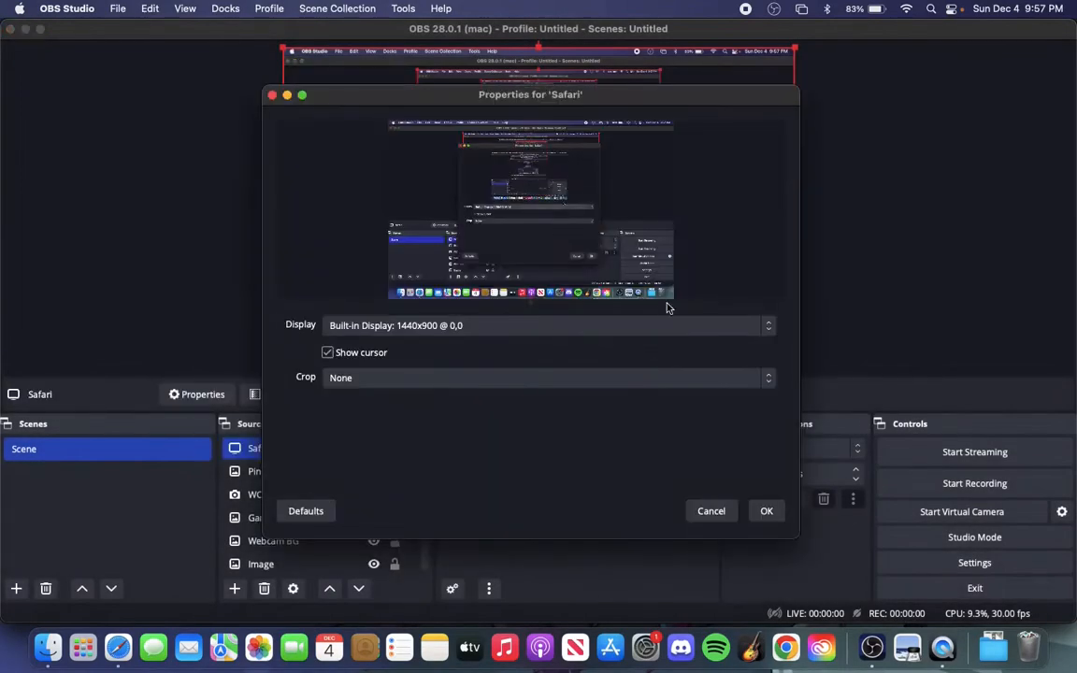
Accept the built-in display for the Safari display capture and remove that source from the scene
left_click(656, 324)
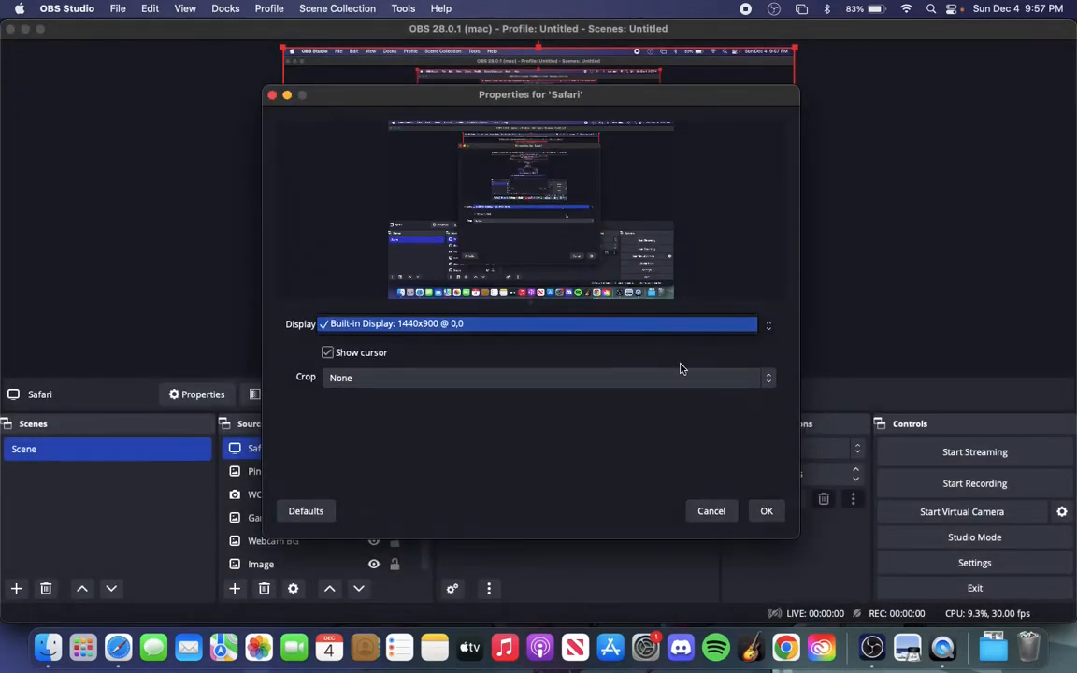
left_click(703, 325)
left_click(764, 511)
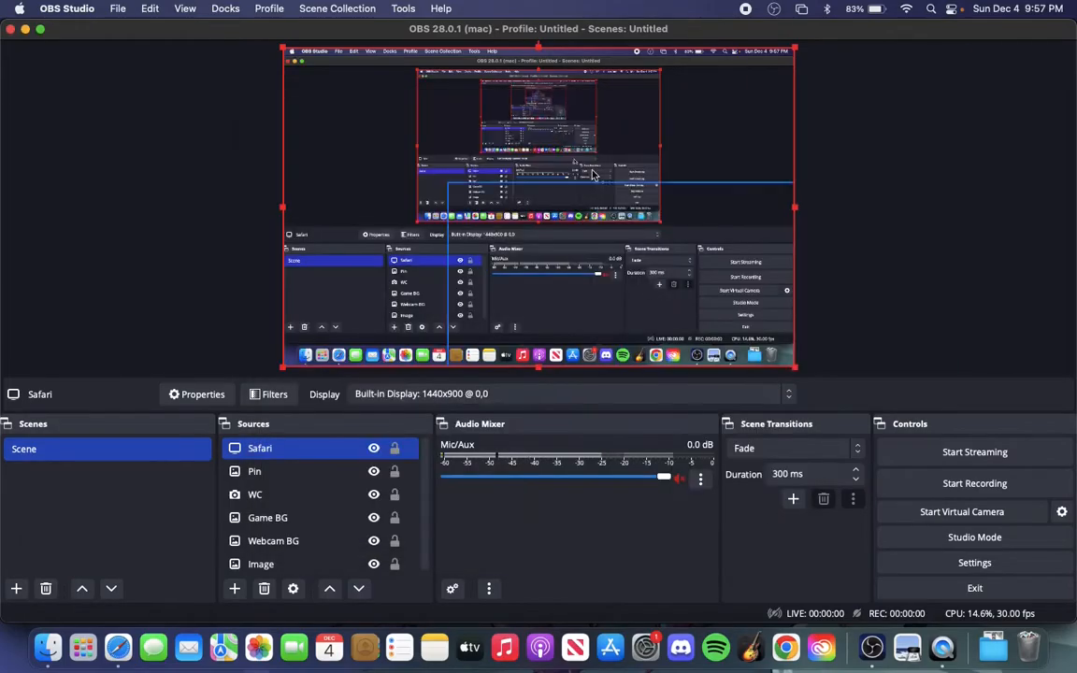
right_click(292, 454)
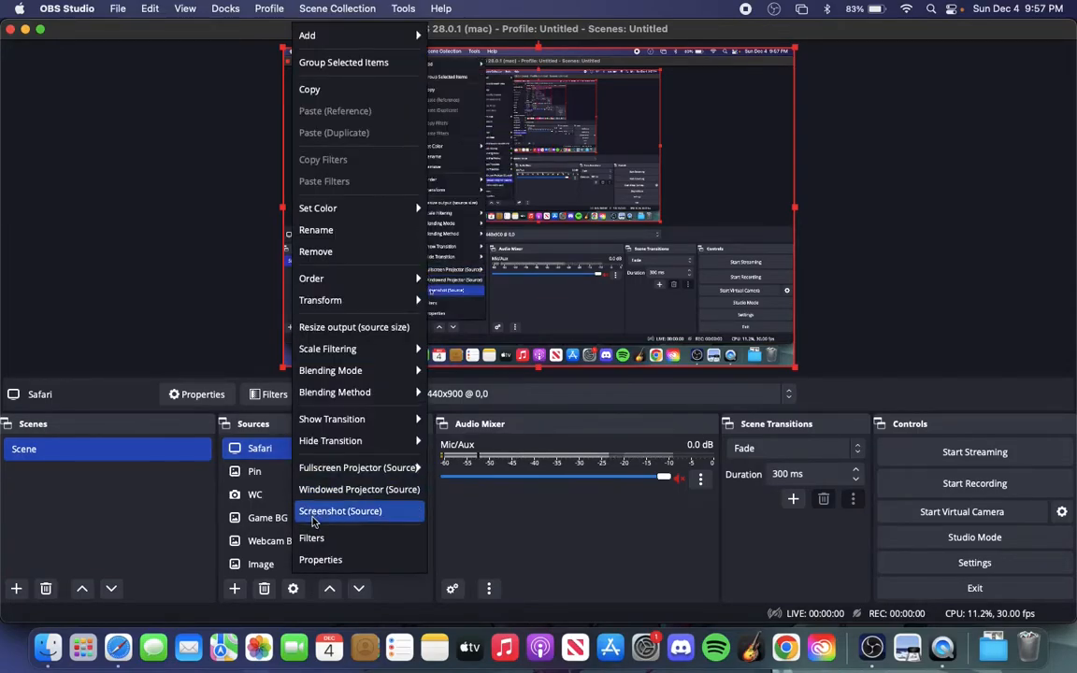
left_click(350, 251)
left_click(633, 346)
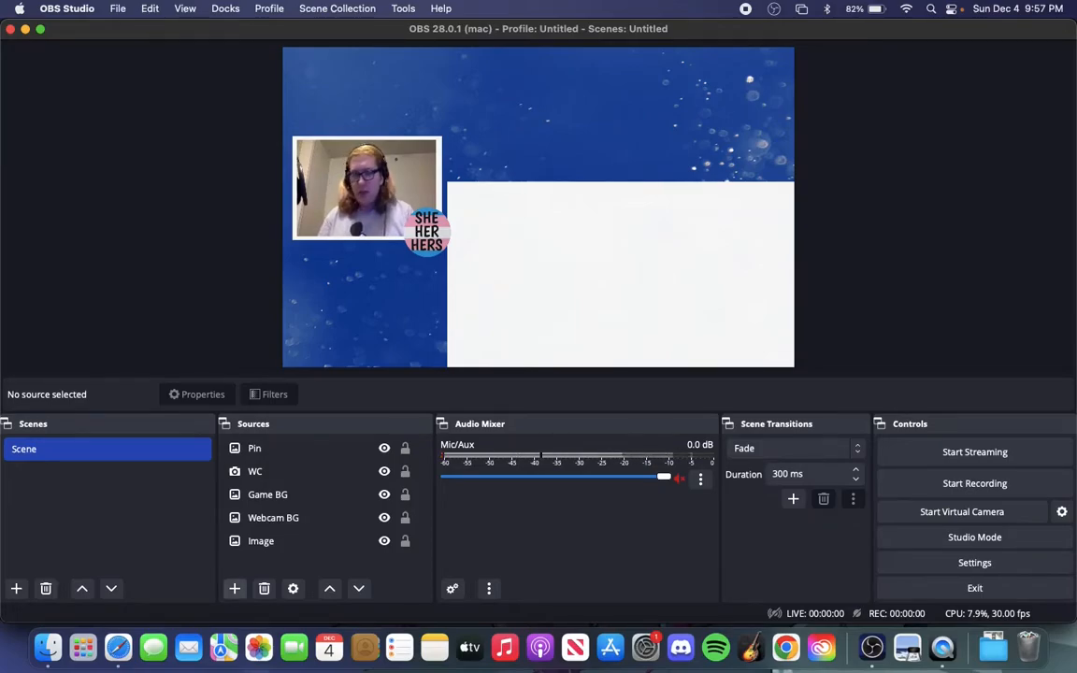
Add a deprecated Window Capture source named Safari that captures the [Safari] Start Page window
left_click(234, 588)
mouse_move(308, 571)
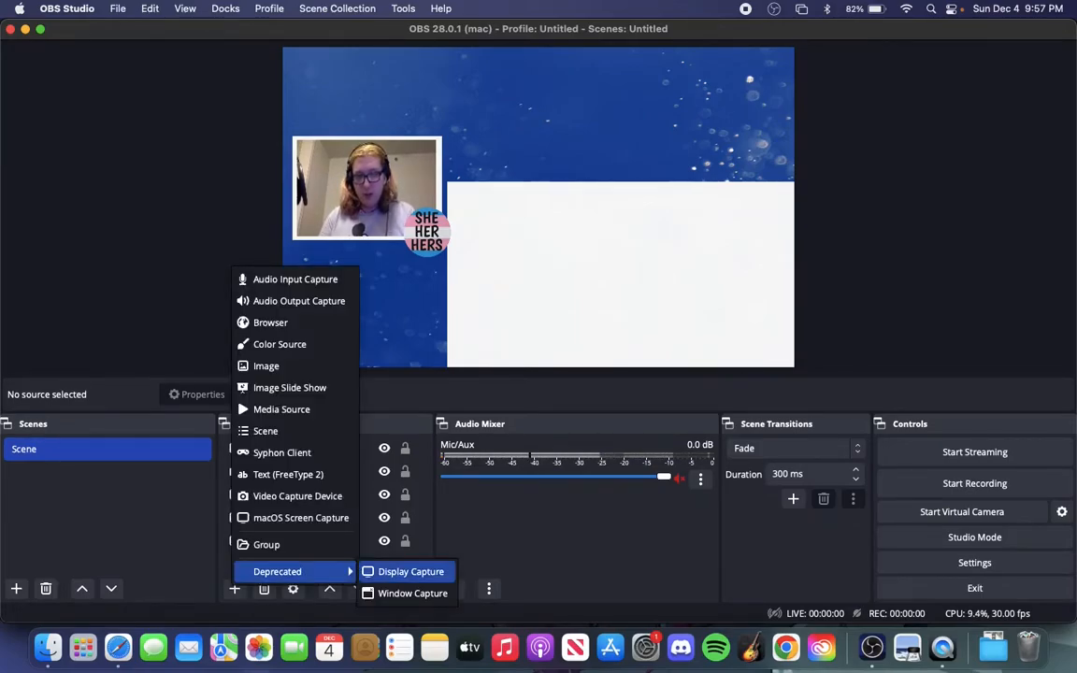
left_click(412, 593)
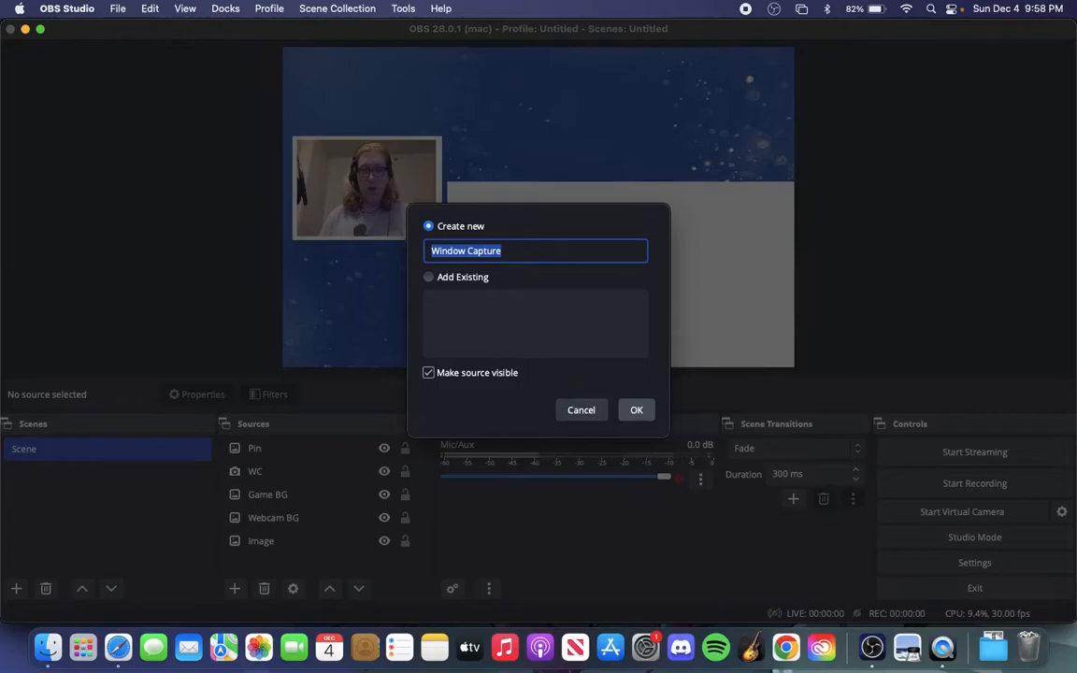
type("Safari")
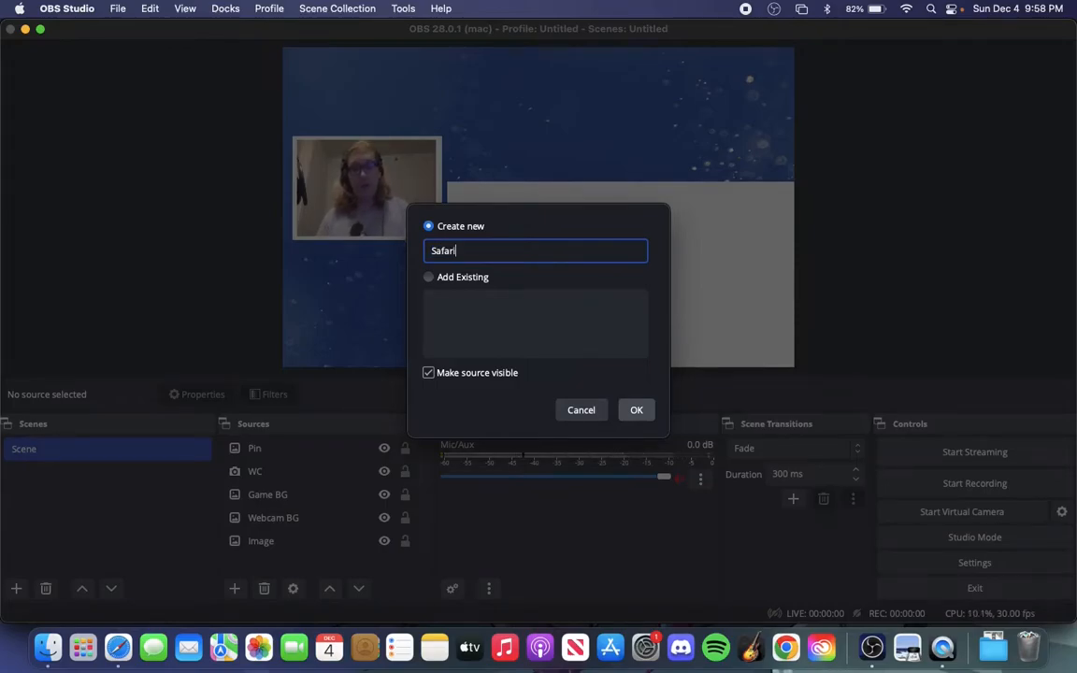
key("Return")
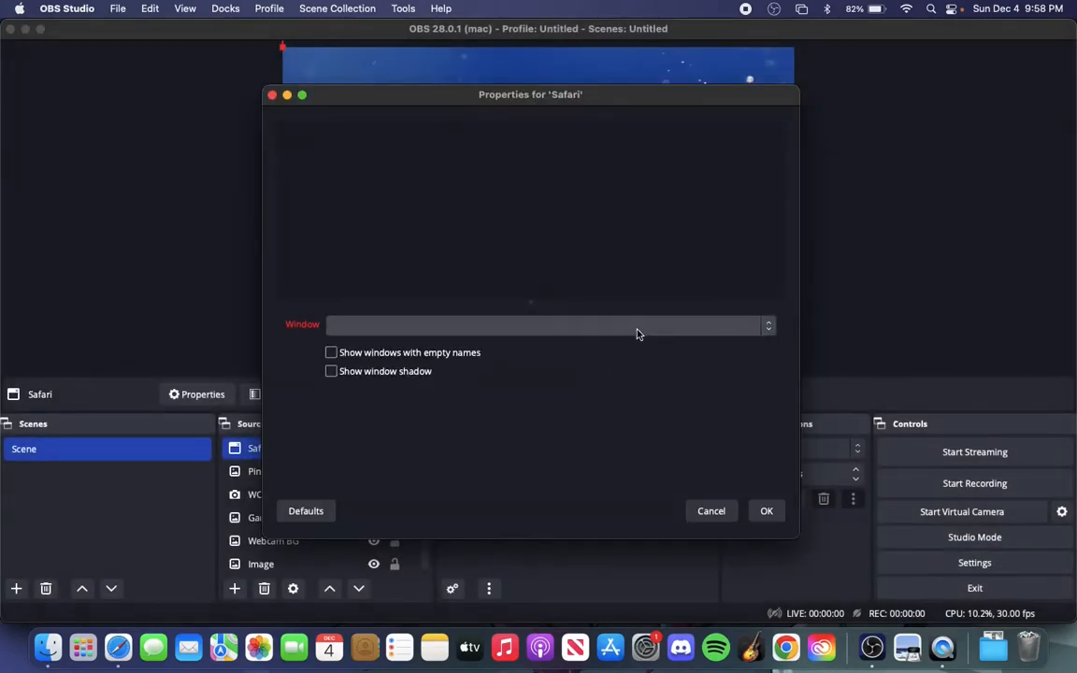
left_click(632, 326)
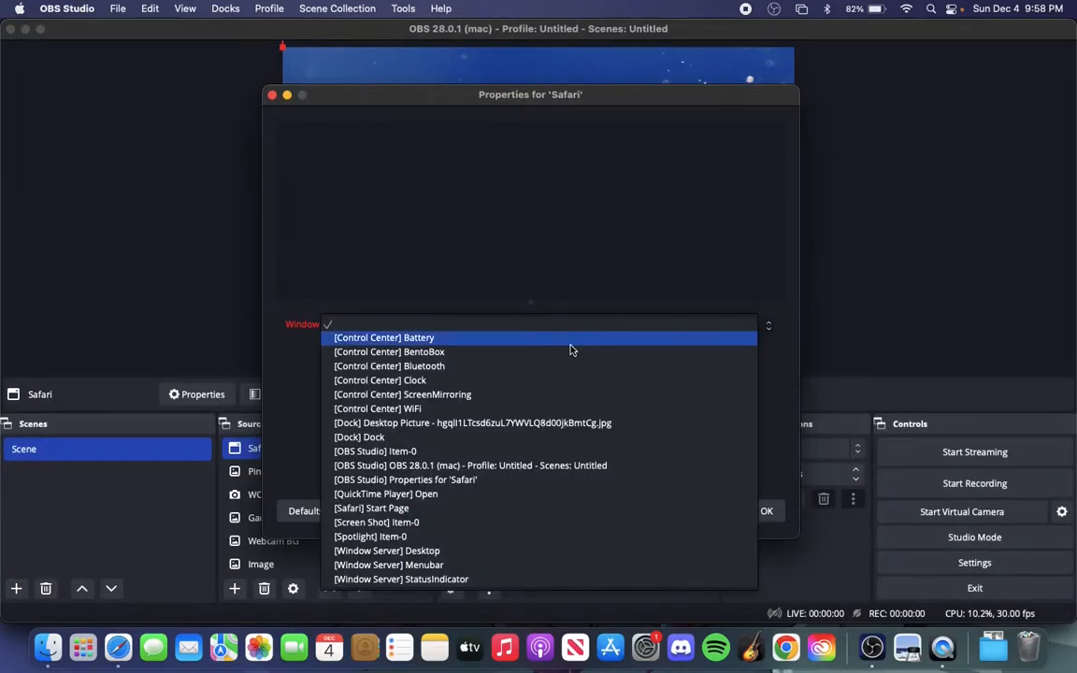
left_click(491, 511)
left_click(765, 511)
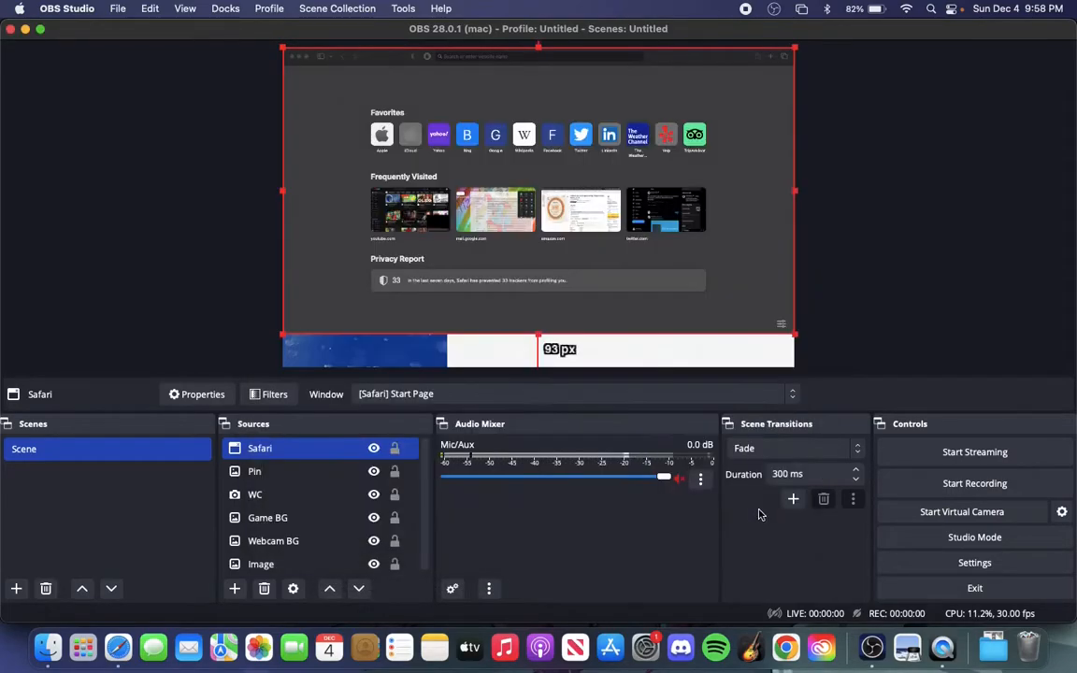
Stretch the Safari window capture to the screen
right_click(643, 146)
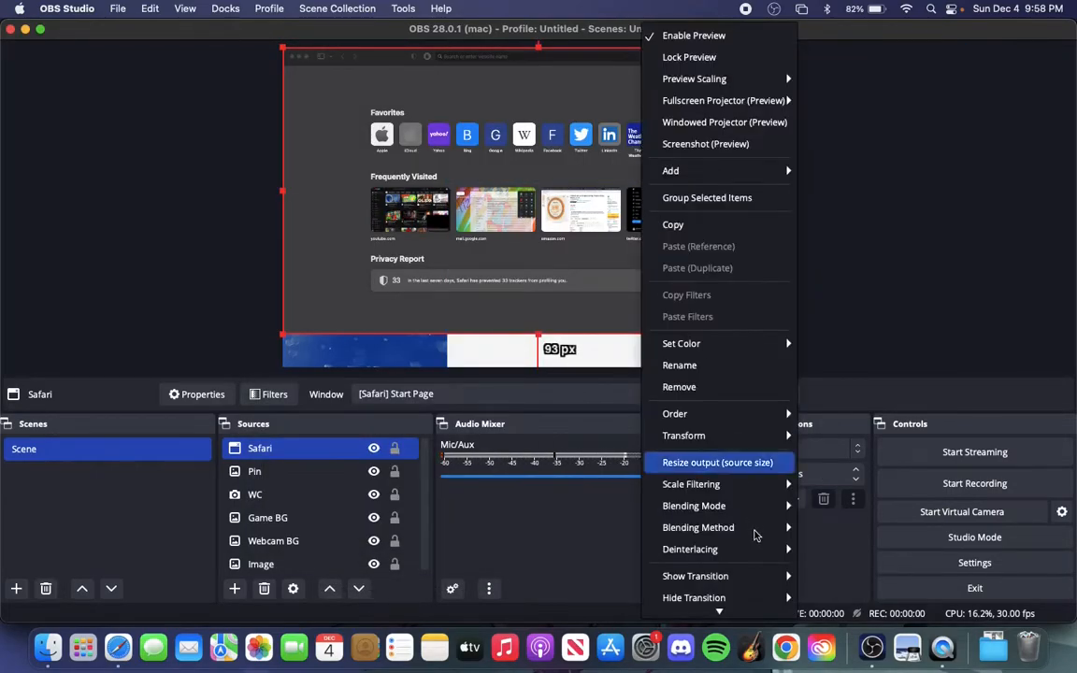
mouse_move(782, 447)
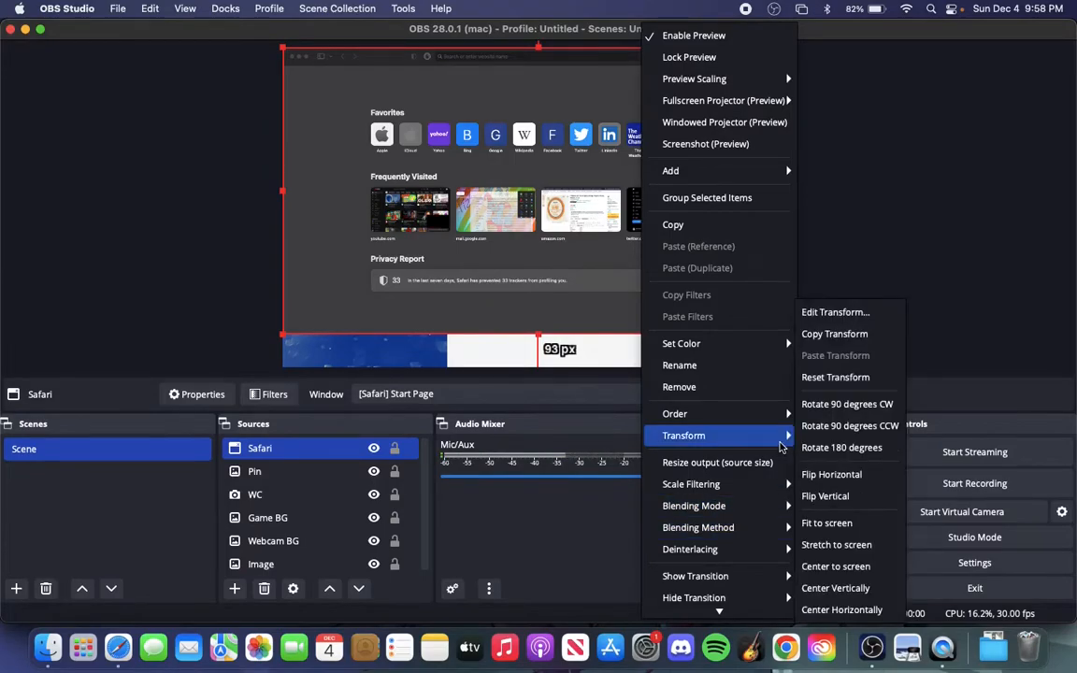
left_click(837, 545)
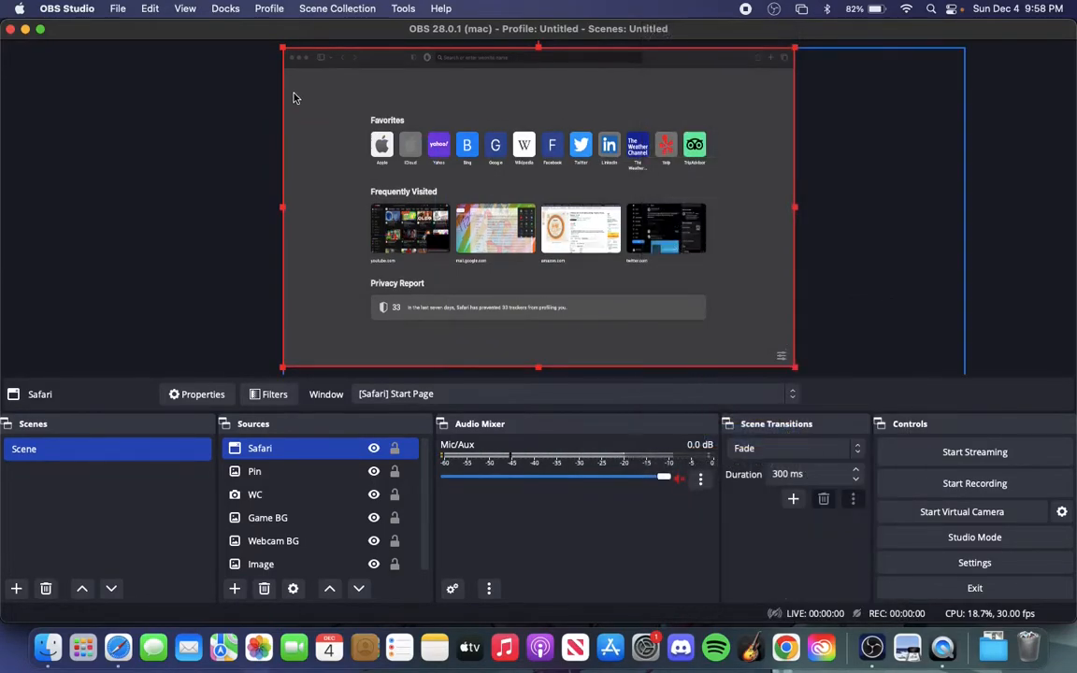
Shrink the Safari capture into the white game area, about 486 px from the canvas's left, 397 px top, 27 px right and 28 px bottom
left_click_drag(282, 47, 455, 188)
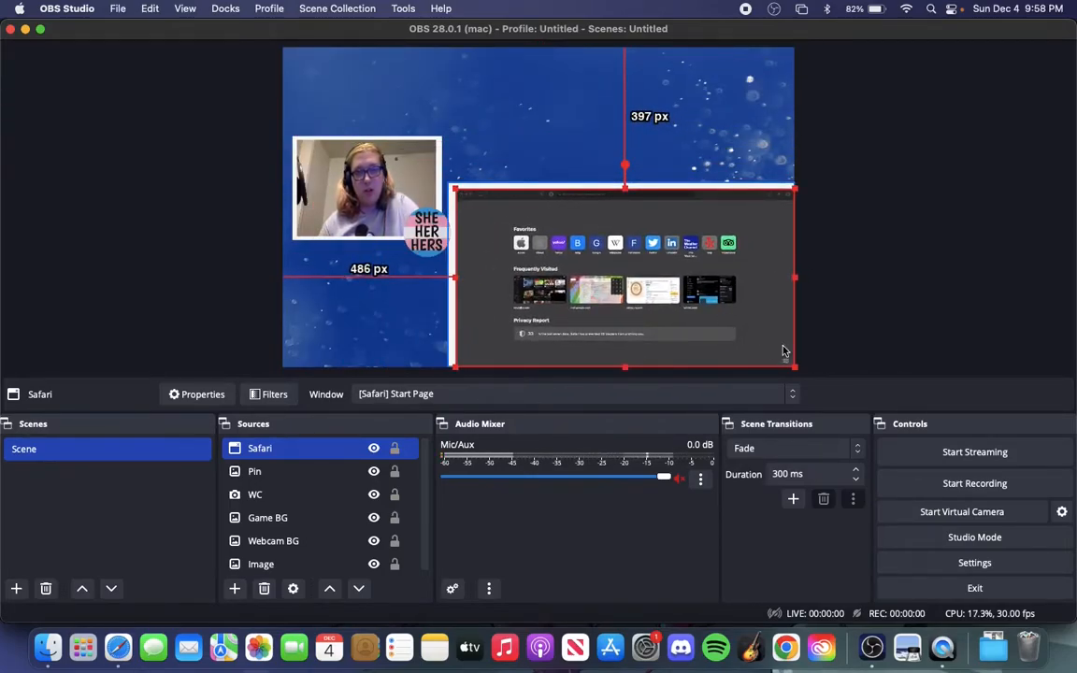
left_click_drag(794, 365, 784, 357)
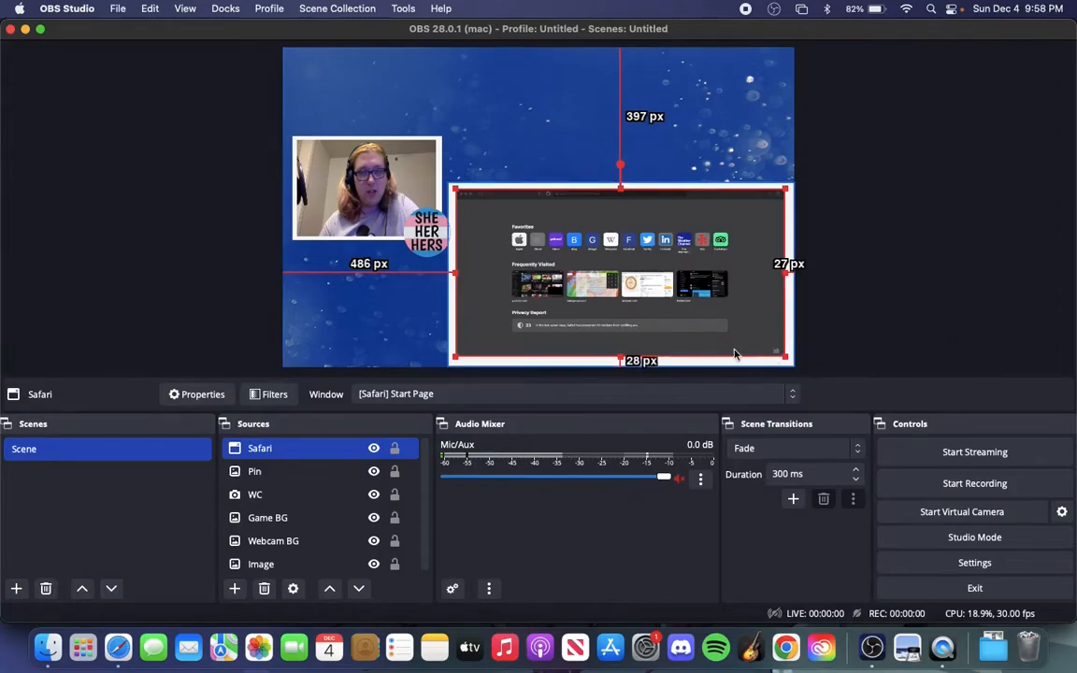
left_click(812, 293)
left_click(171, 264)
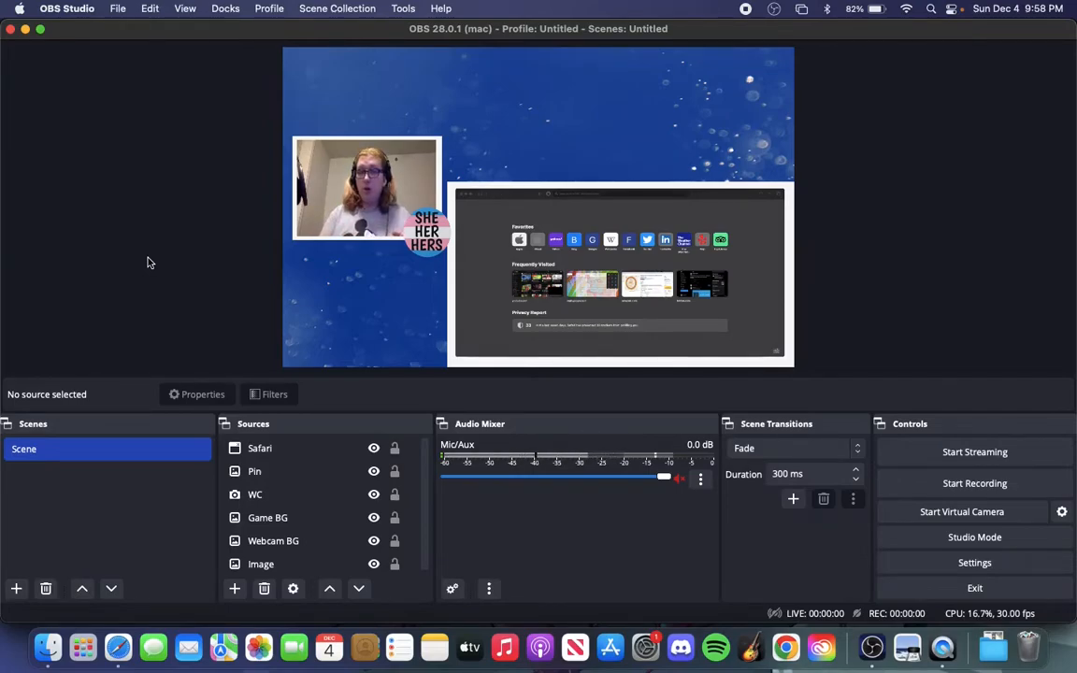
Start a short recording of the scene and stop it
left_click(680, 480)
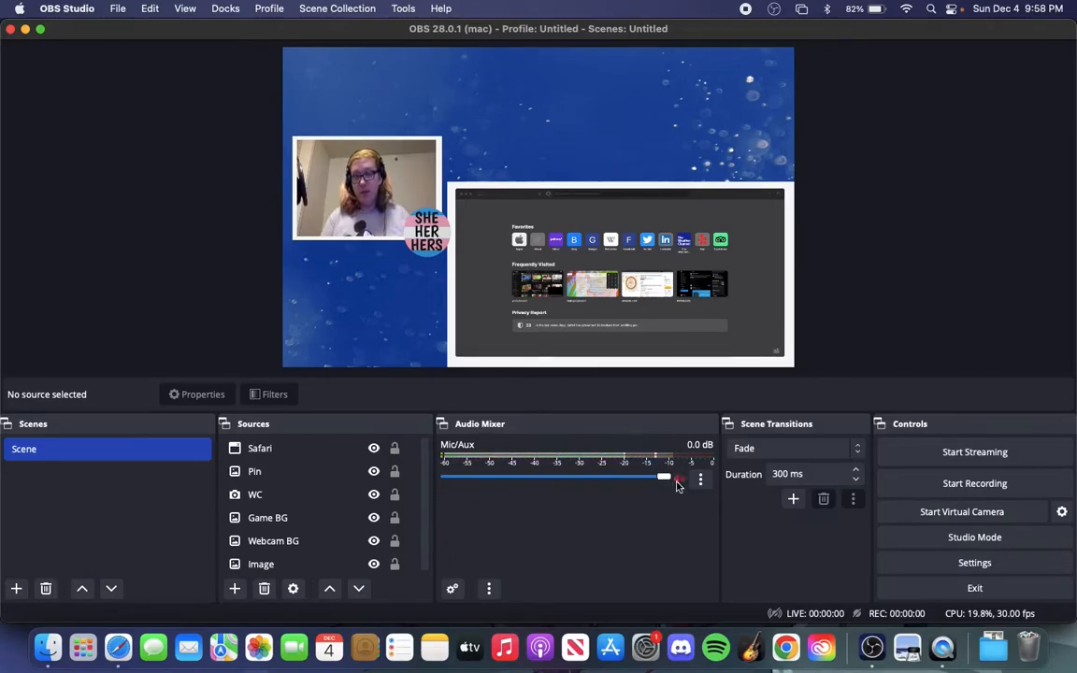
left_click(984, 486)
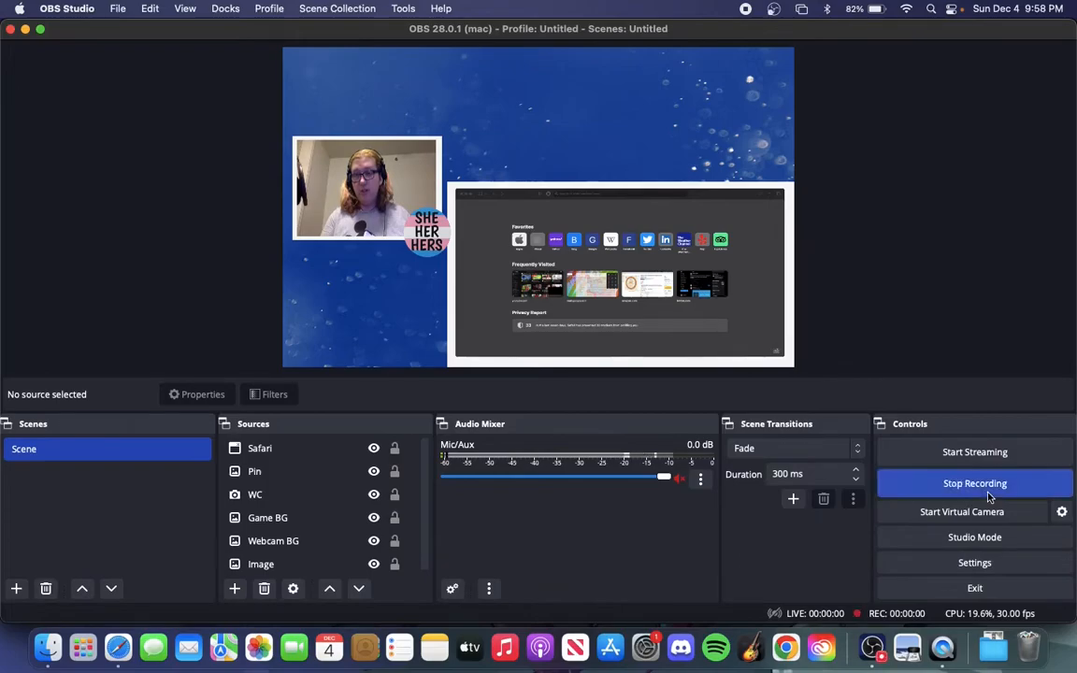
left_click(989, 495)
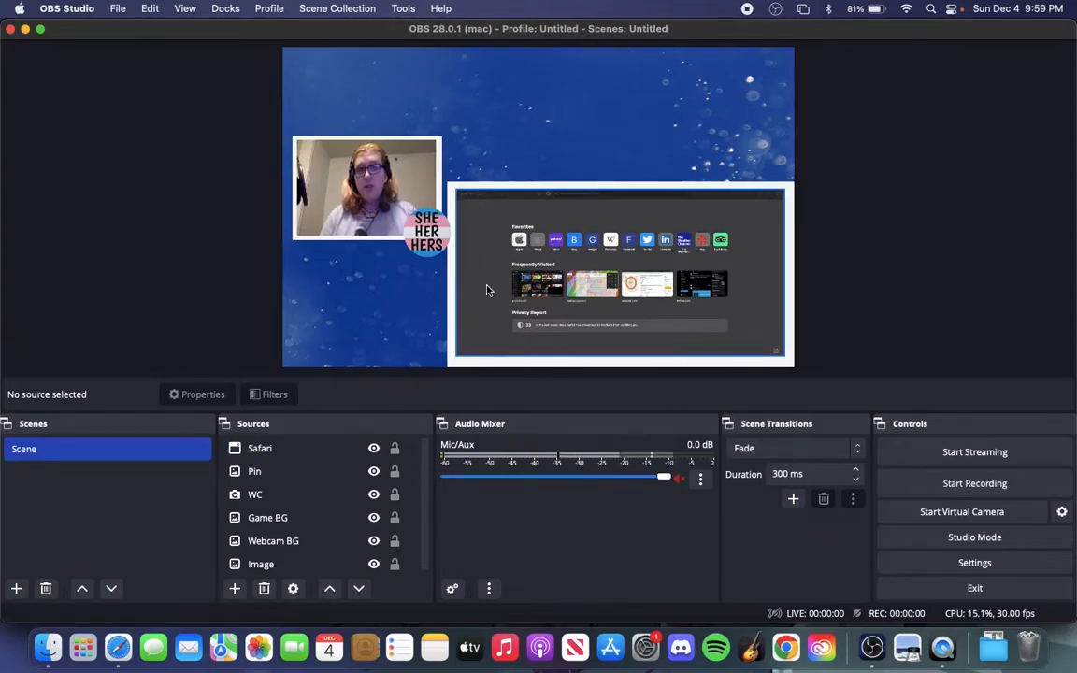
Create a new scene named BRB
left_click(16, 589)
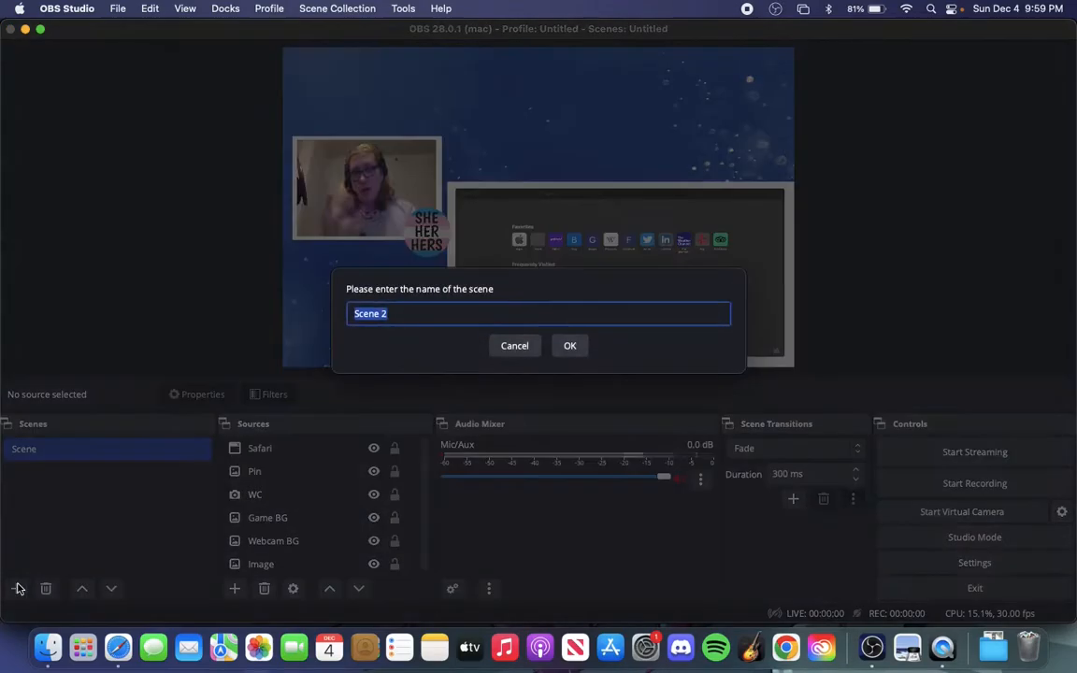
type("BRB")
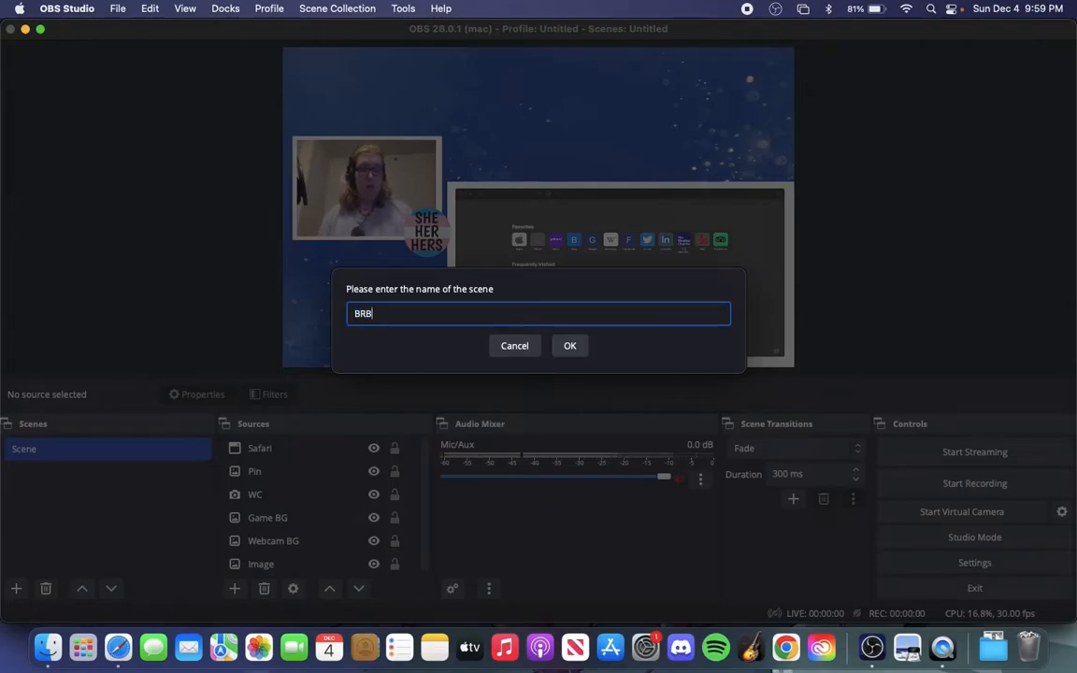
left_click(577, 354)
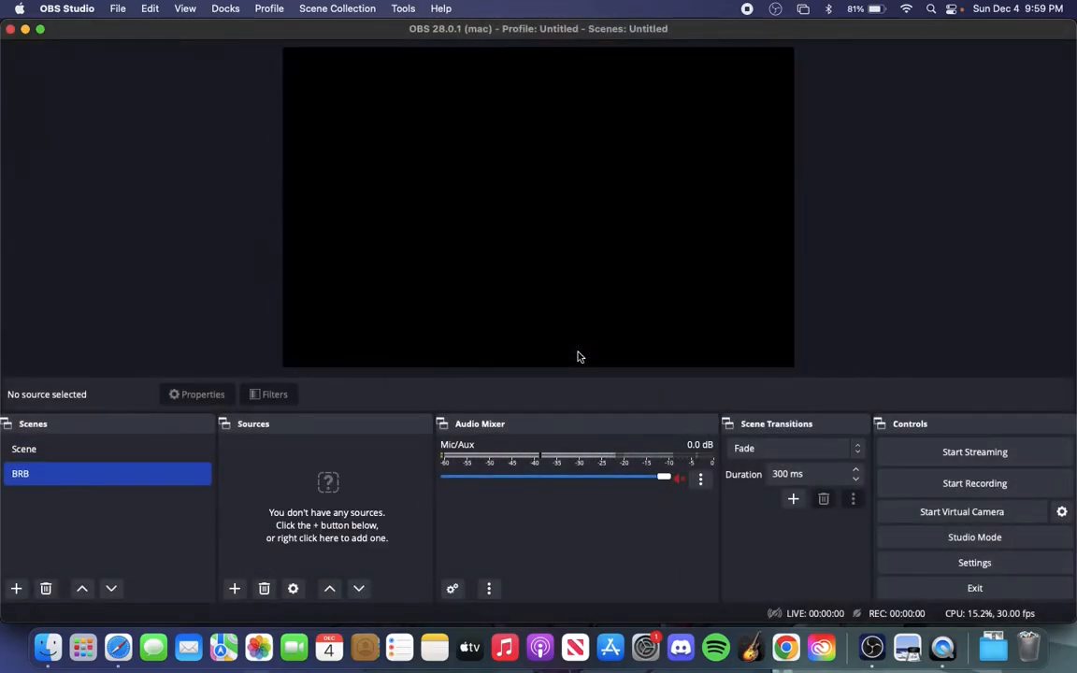
left_click(234, 588)
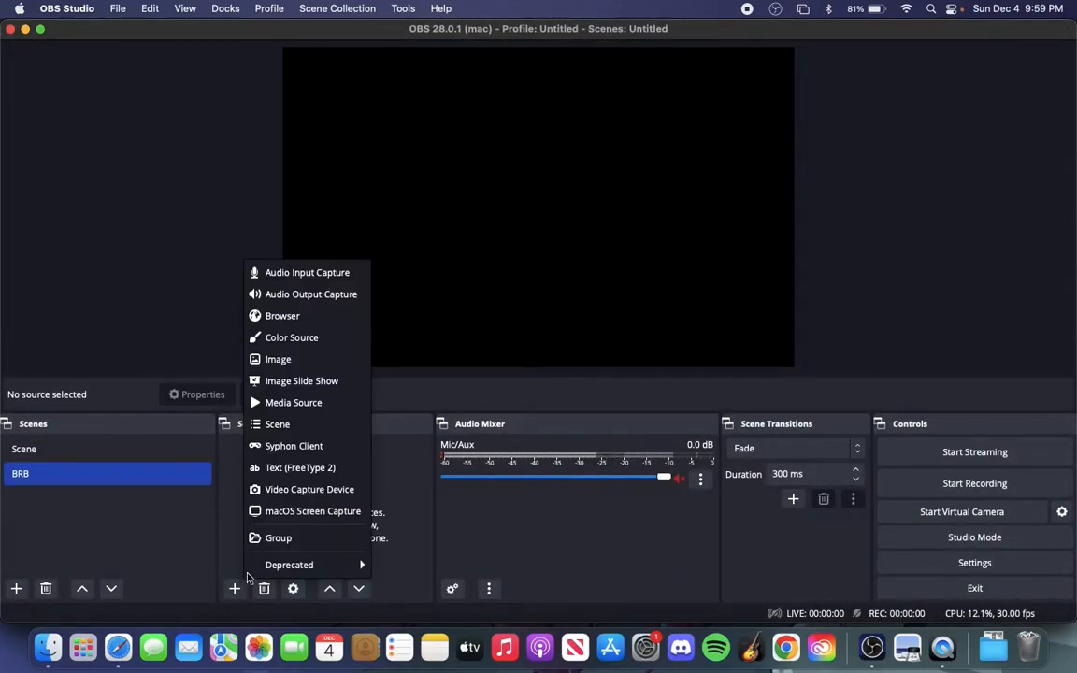
left_click(316, 363)
left_click(581, 409)
Switch back and forth between Scene and BRB to preview the change of scenes
left_click(36, 451)
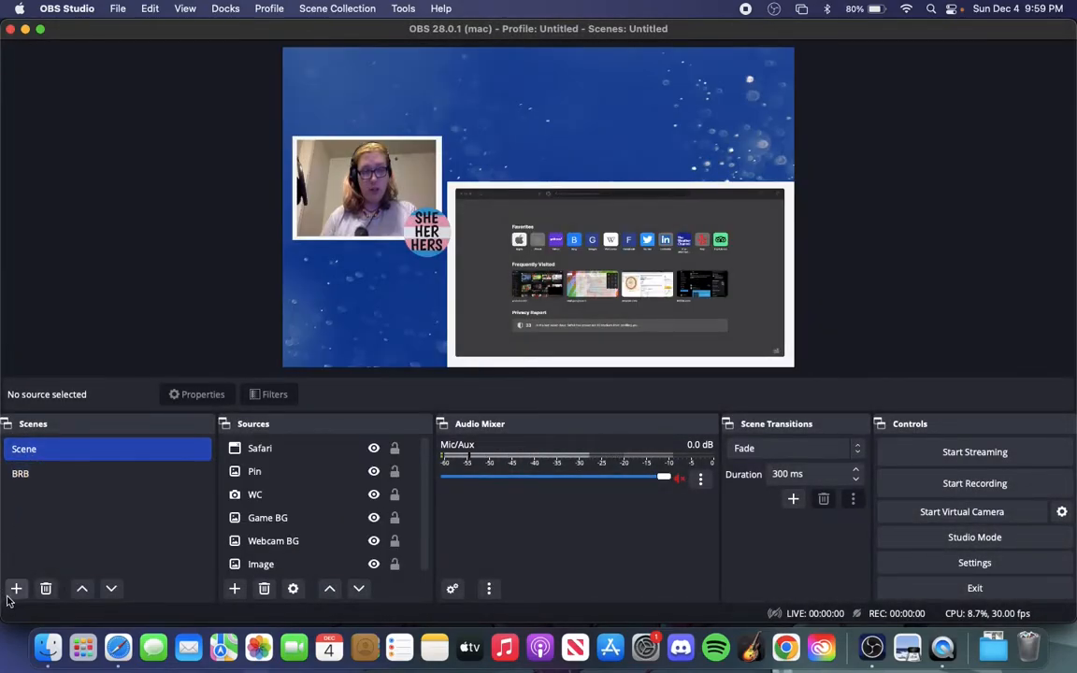
left_click(49, 474)
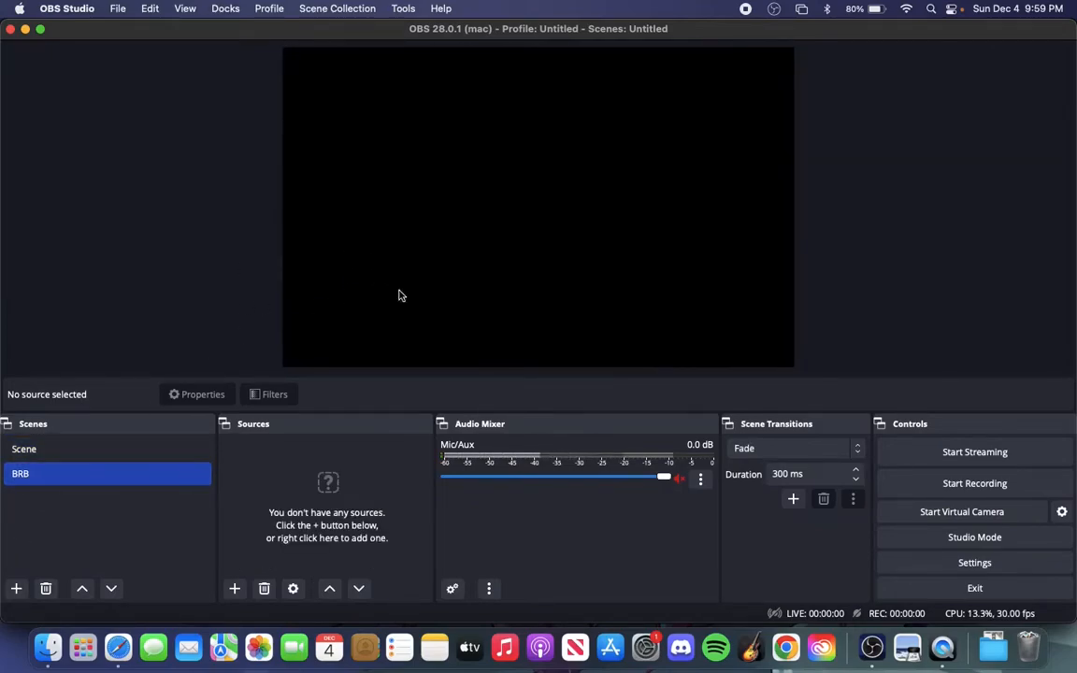
left_click(173, 453)
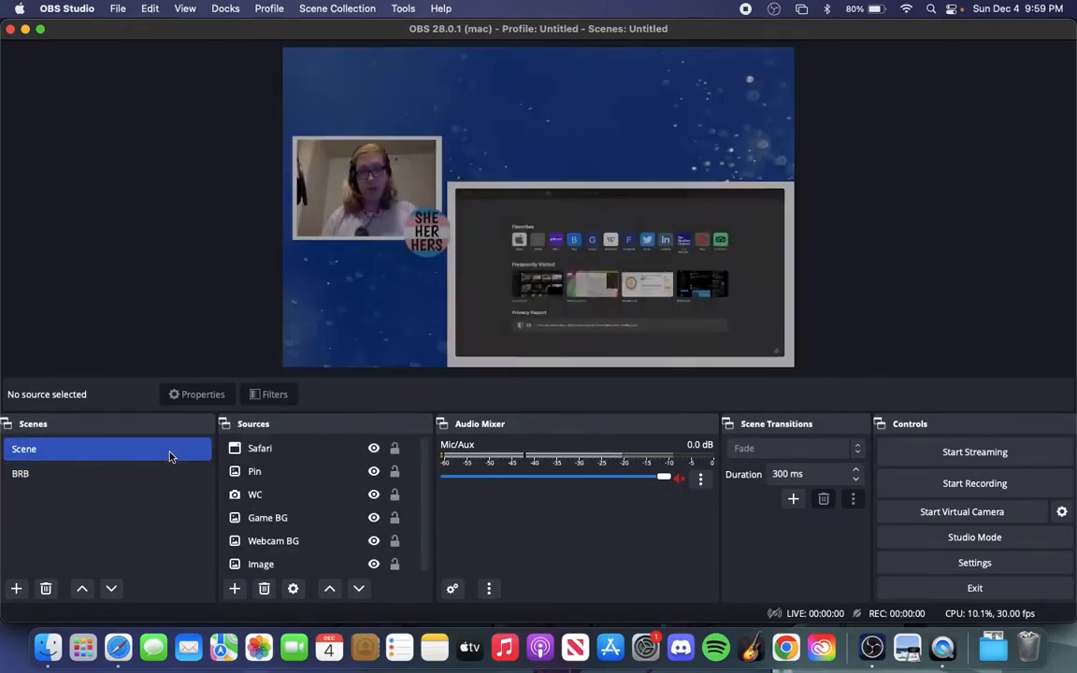
left_click(140, 477)
left_click(182, 455)
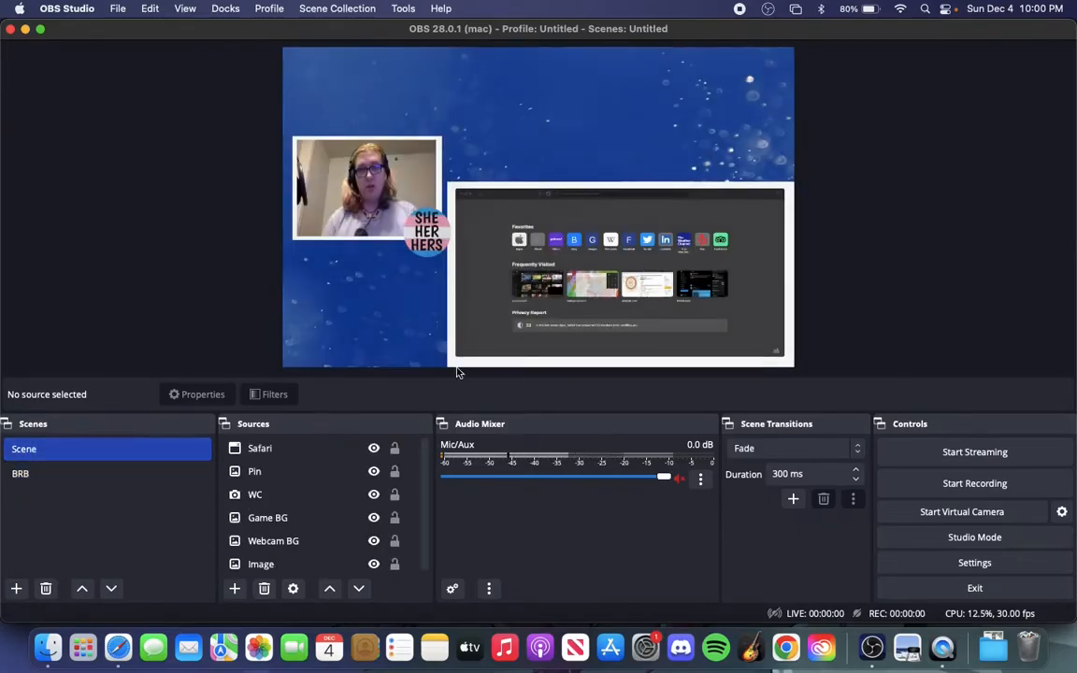
Add a new image source with the default name Image 2 to the BRB scene
left_click(99, 468)
left_click(235, 588)
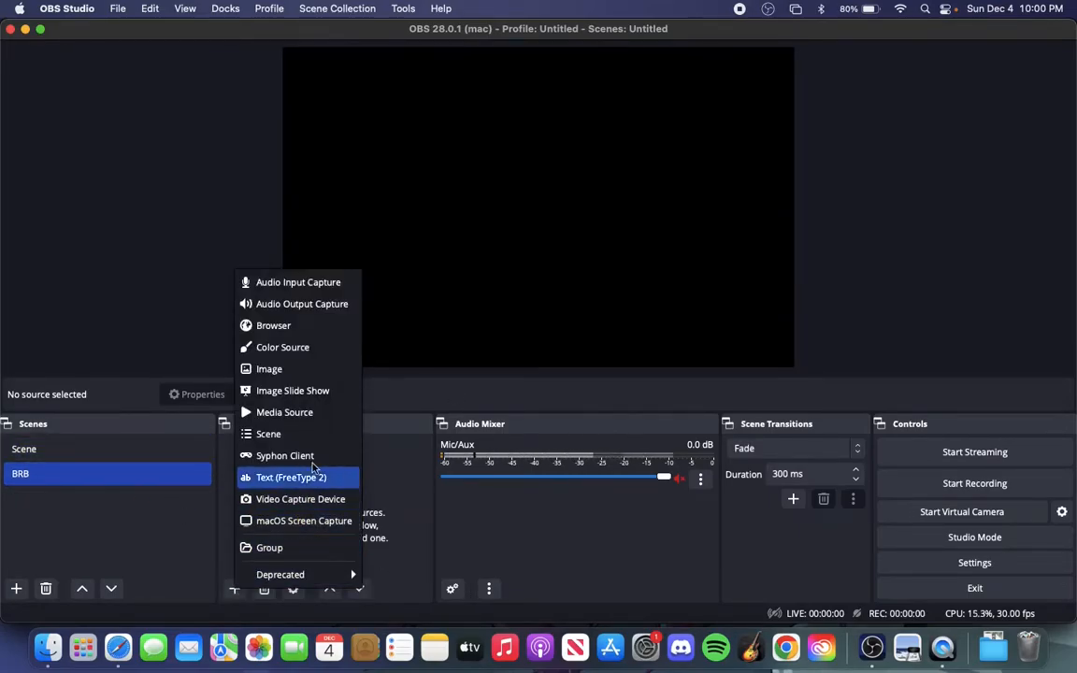
left_click(302, 373)
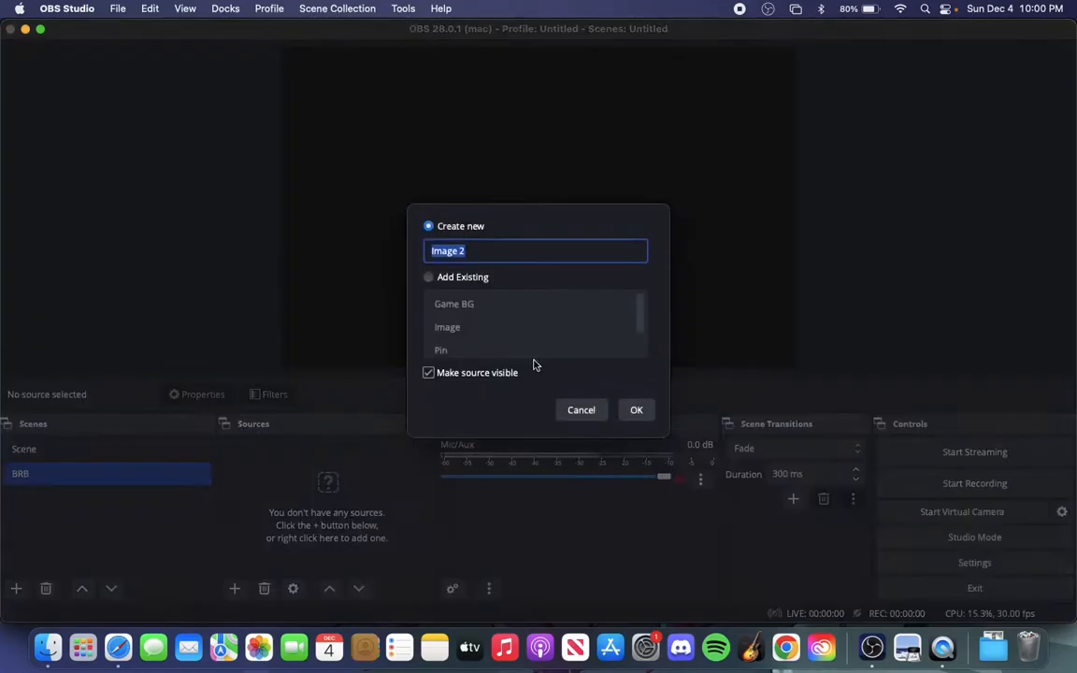
left_click(634, 411)
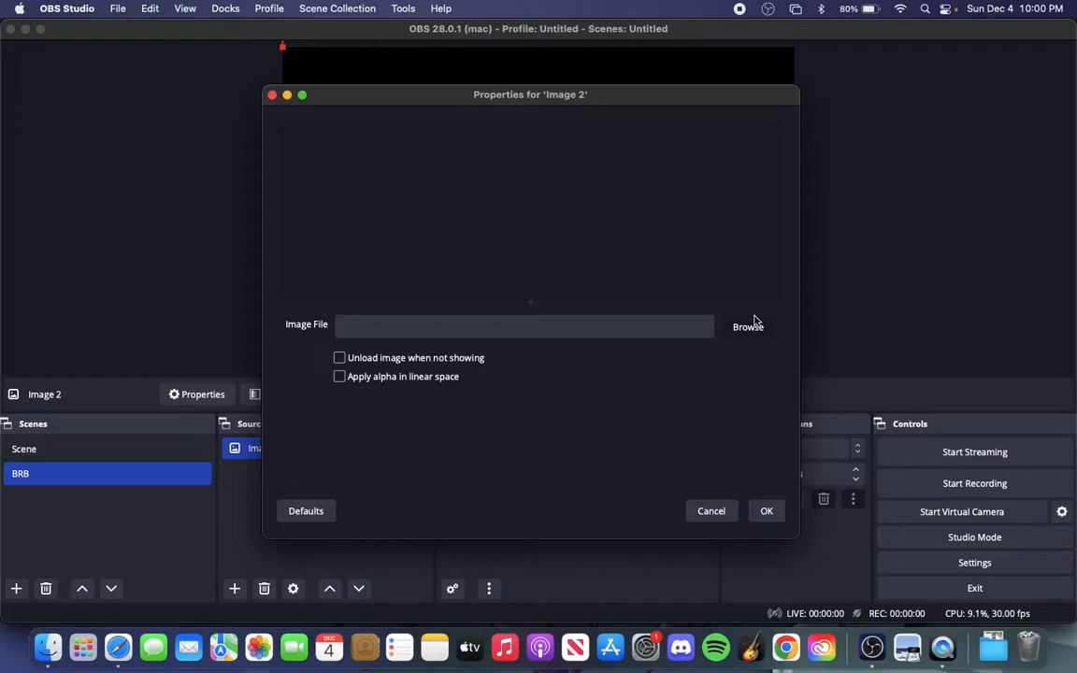
Load Away Pic.jpg from the Stream Assets folder as the BRB scene's image
left_click(752, 324)
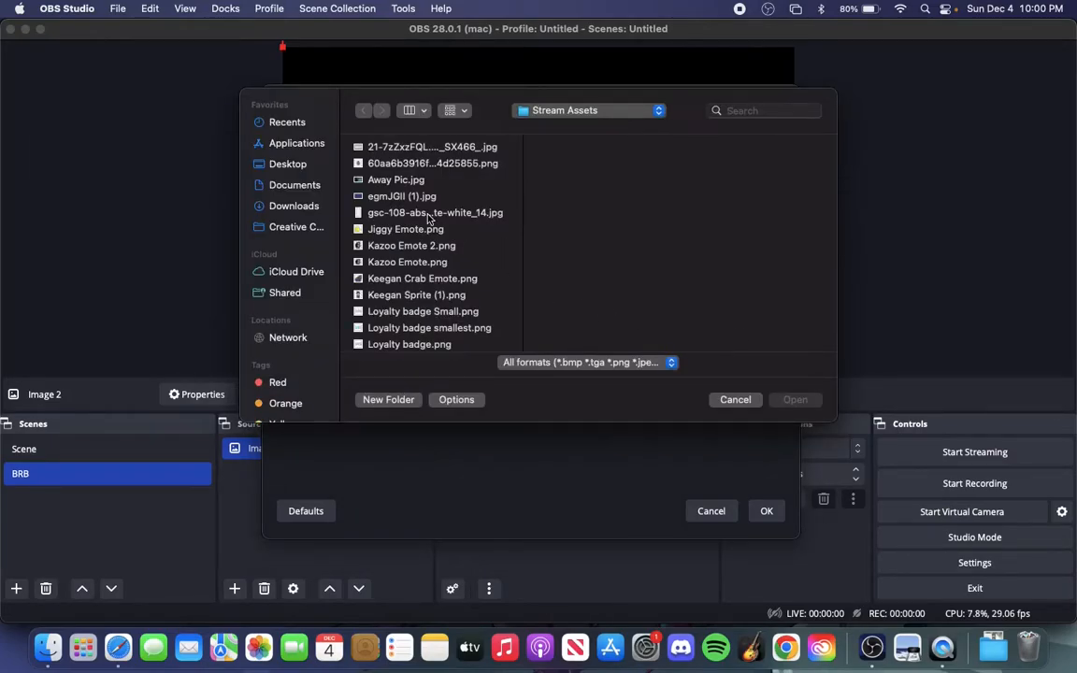
left_click(393, 179)
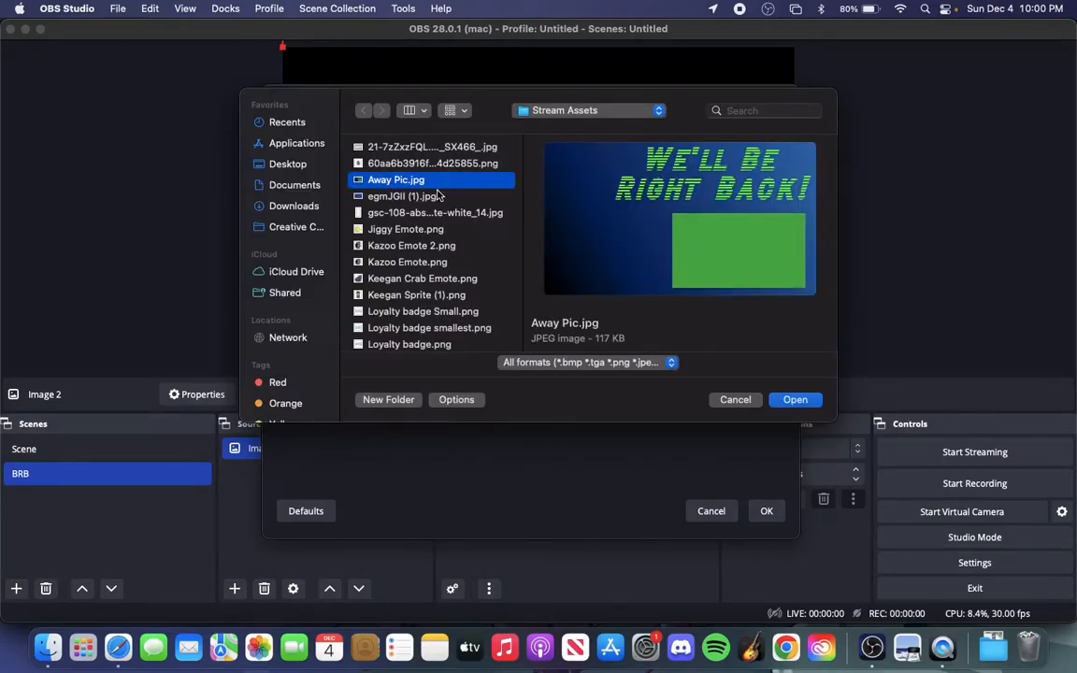
left_click(795, 400)
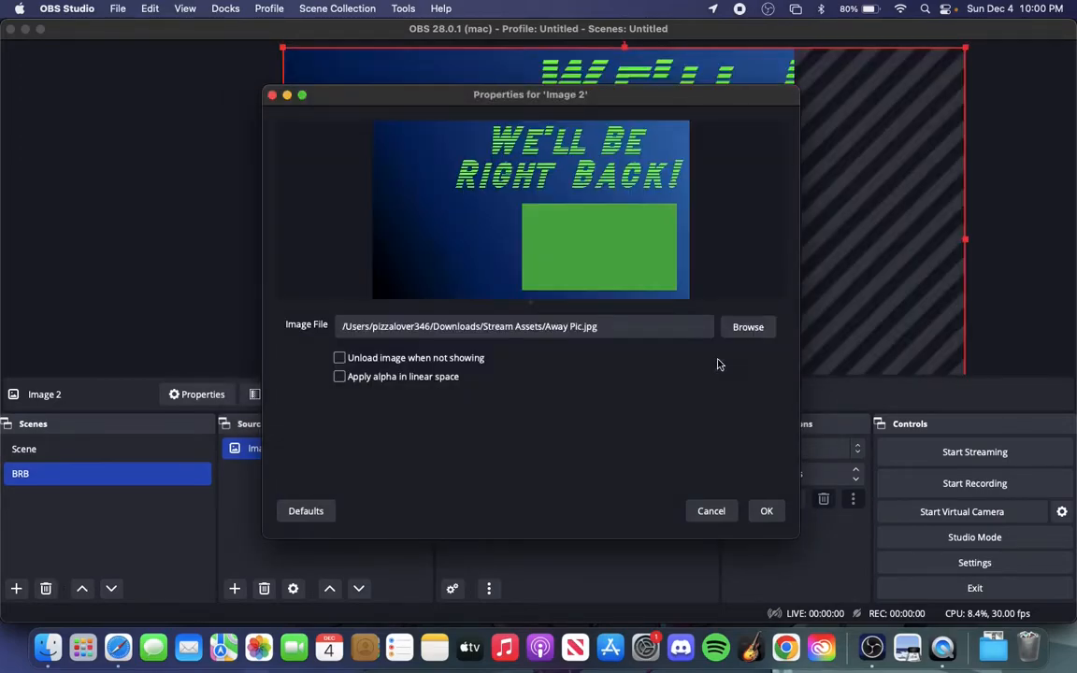
left_click(764, 512)
Fit the BRB scene's away image to the screen and stretch it to fill the whole canvas
right_click(608, 281)
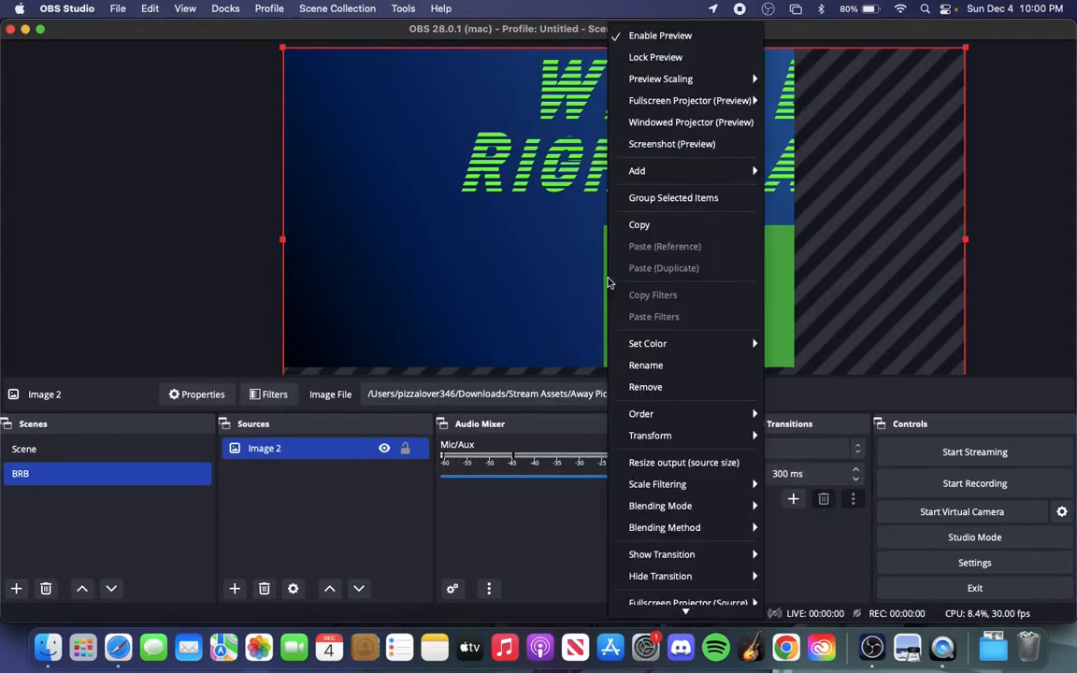
mouse_move(710, 436)
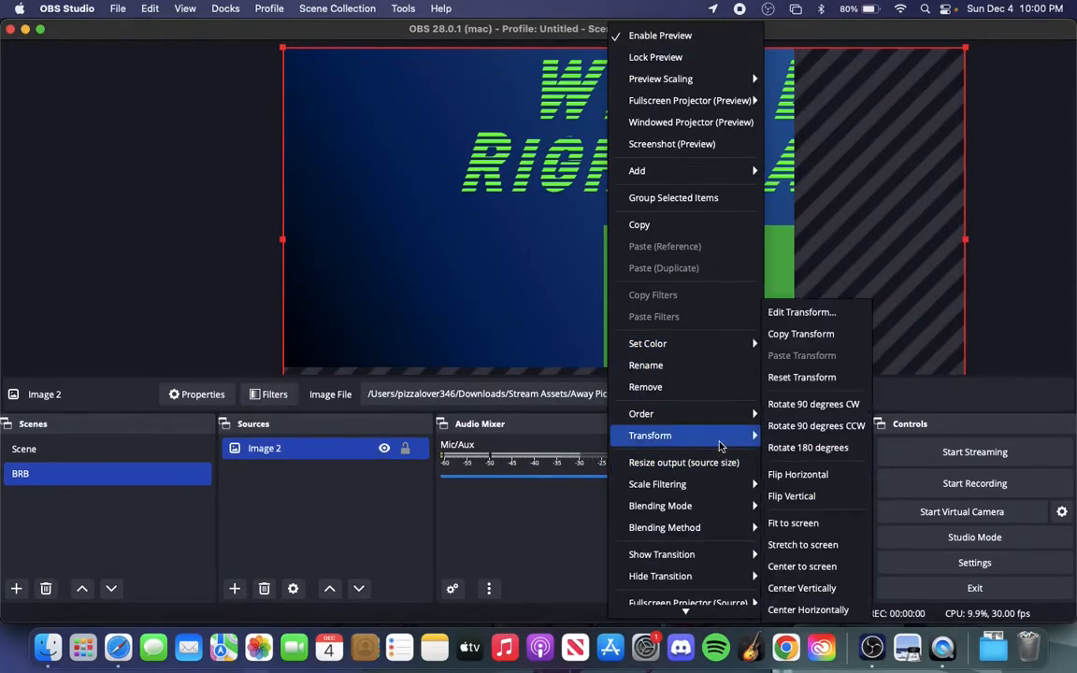
left_click(795, 514)
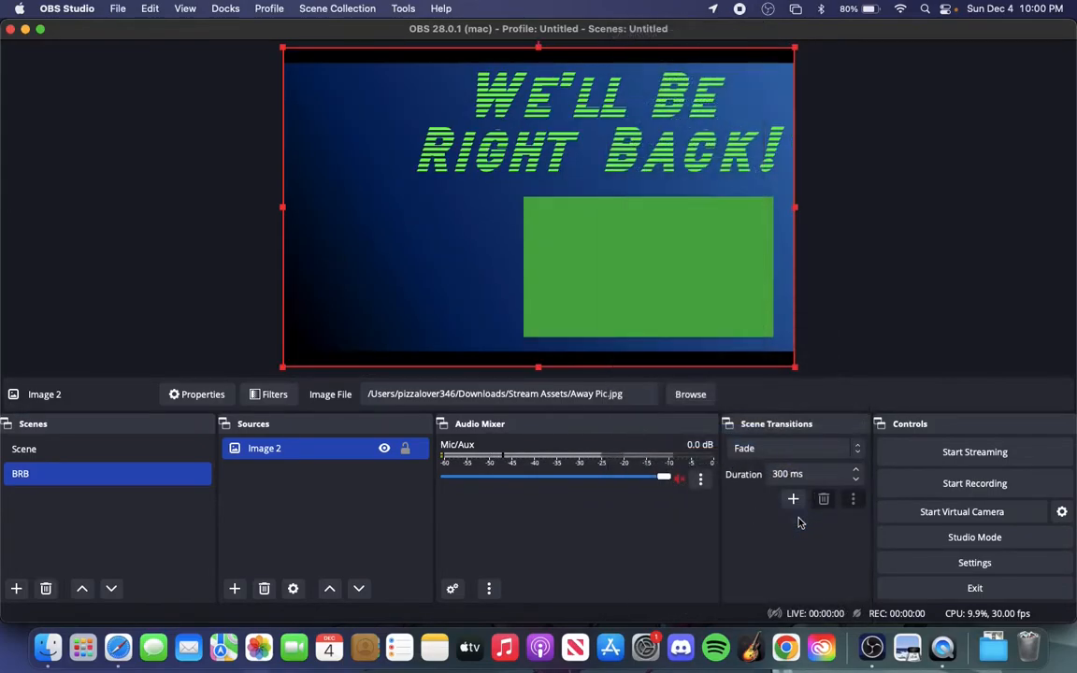
right_click(615, 282)
mouse_move(741, 436)
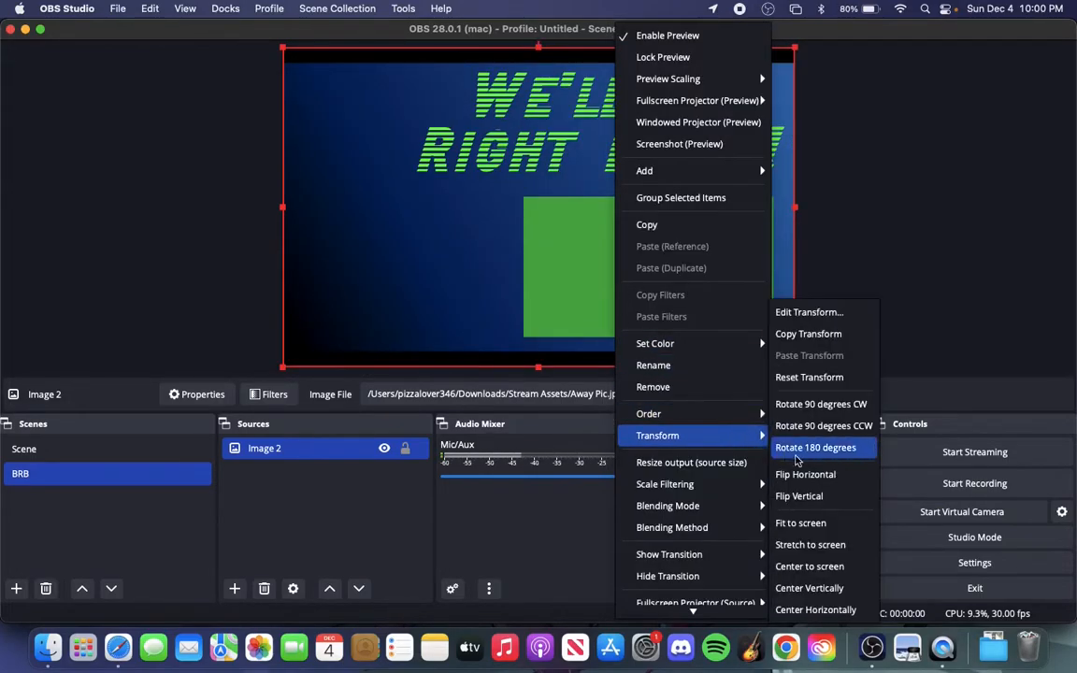
left_click(810, 545)
left_click(206, 285)
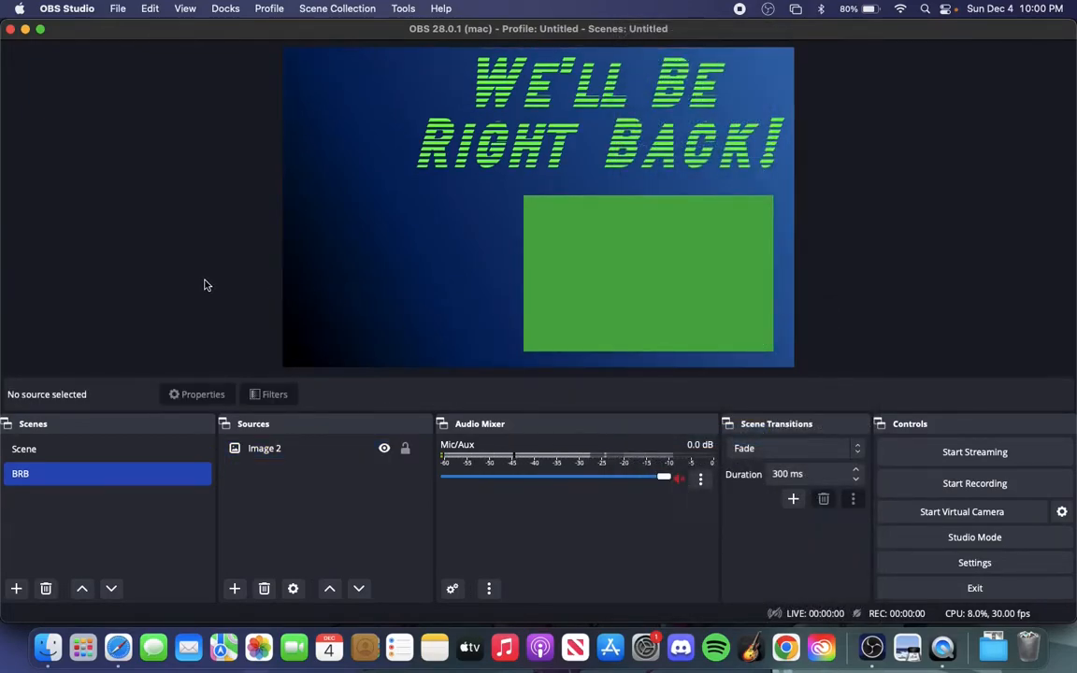
Switch between Scene and BRB several times to preview both layouts, finishing on Scene
left_click(89, 452)
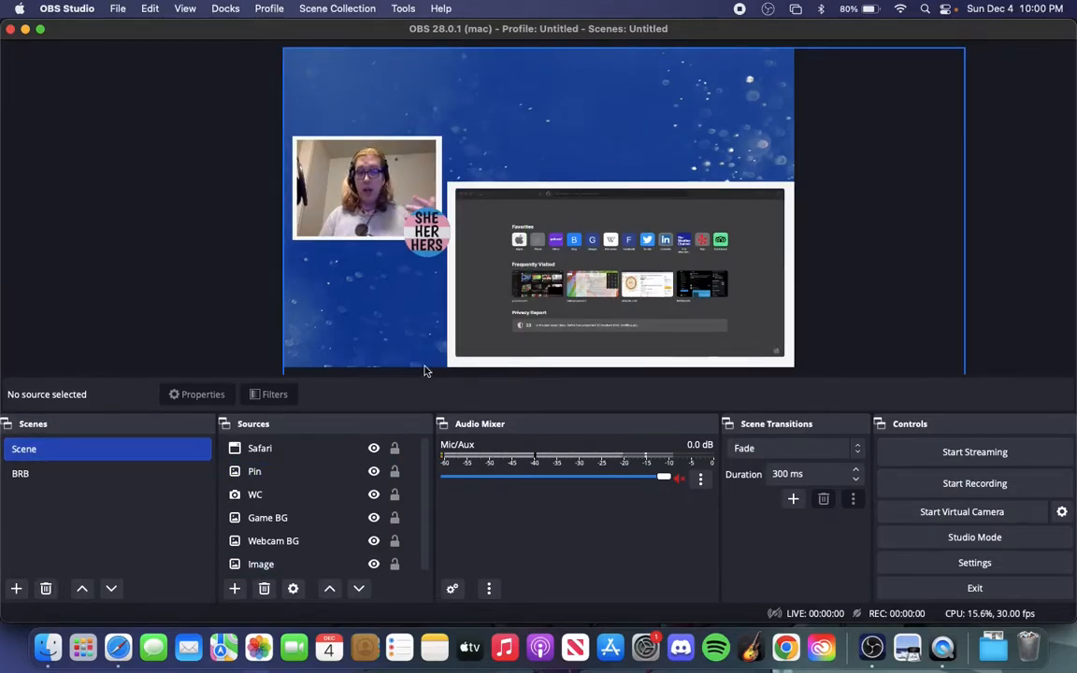
left_click(122, 477)
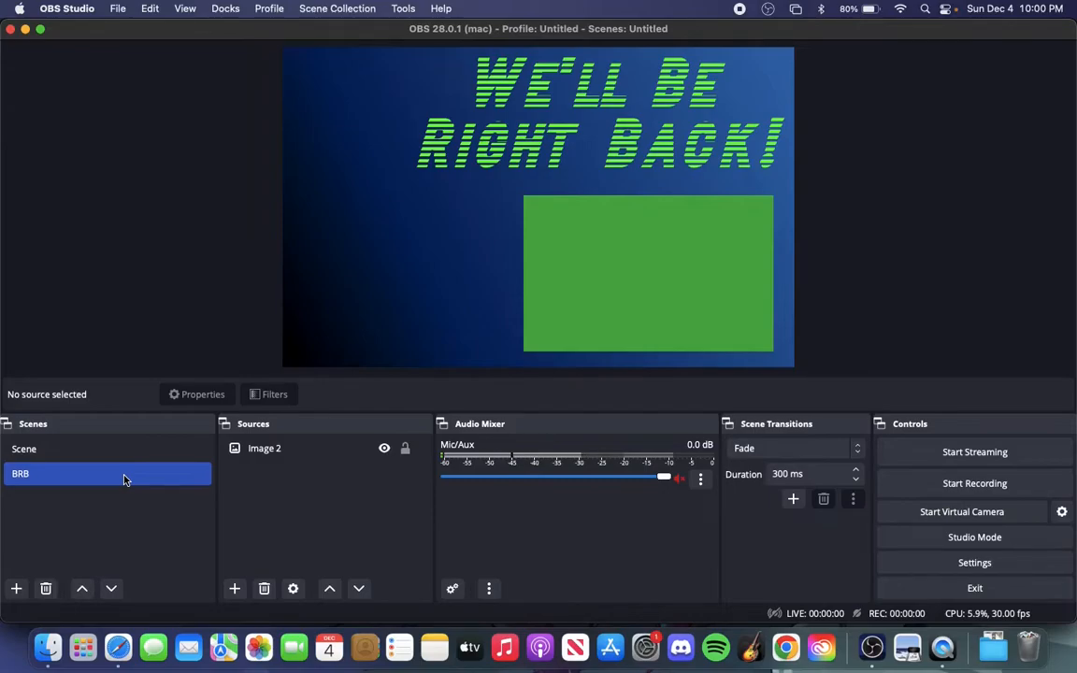
left_click(111, 450)
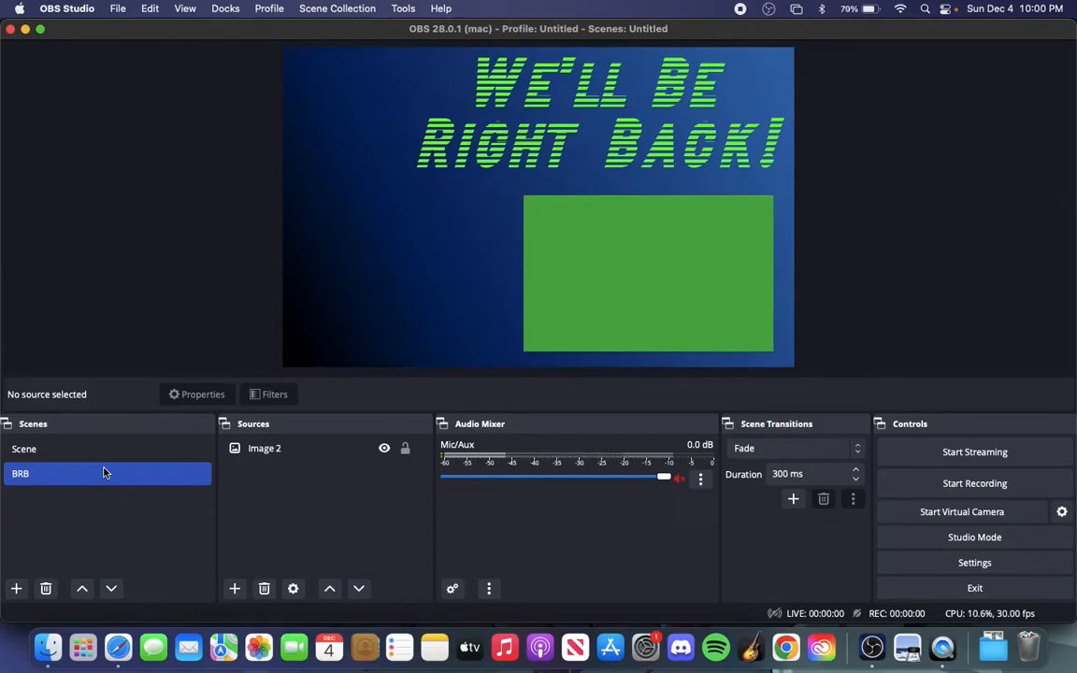
left_click(99, 456)
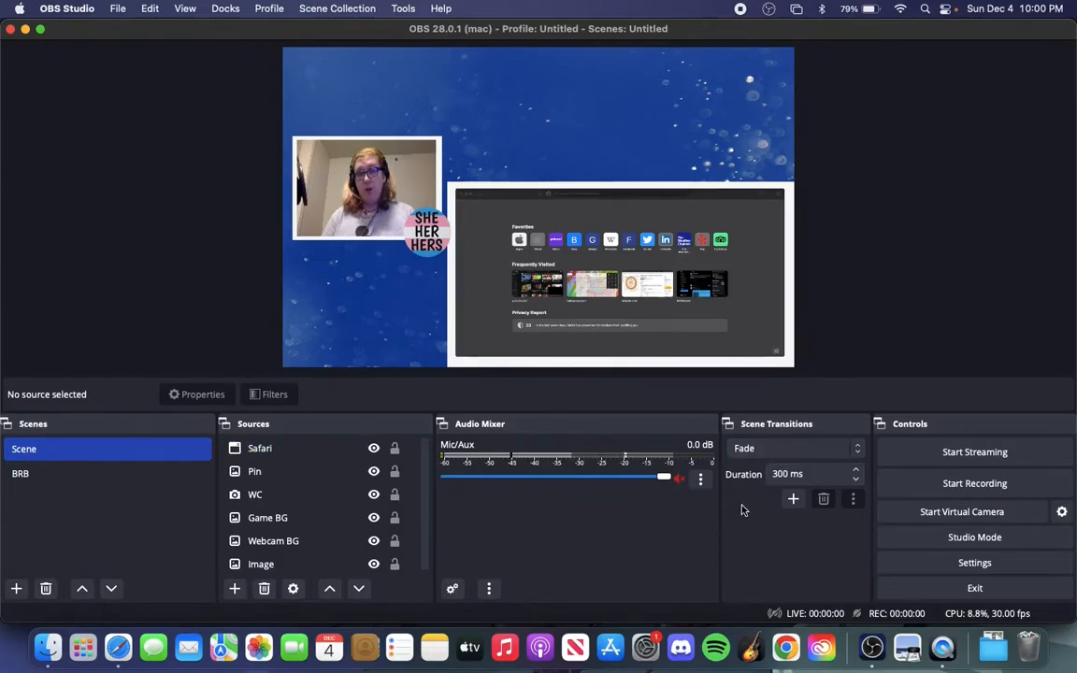
left_click(96, 476)
left_click(115, 450)
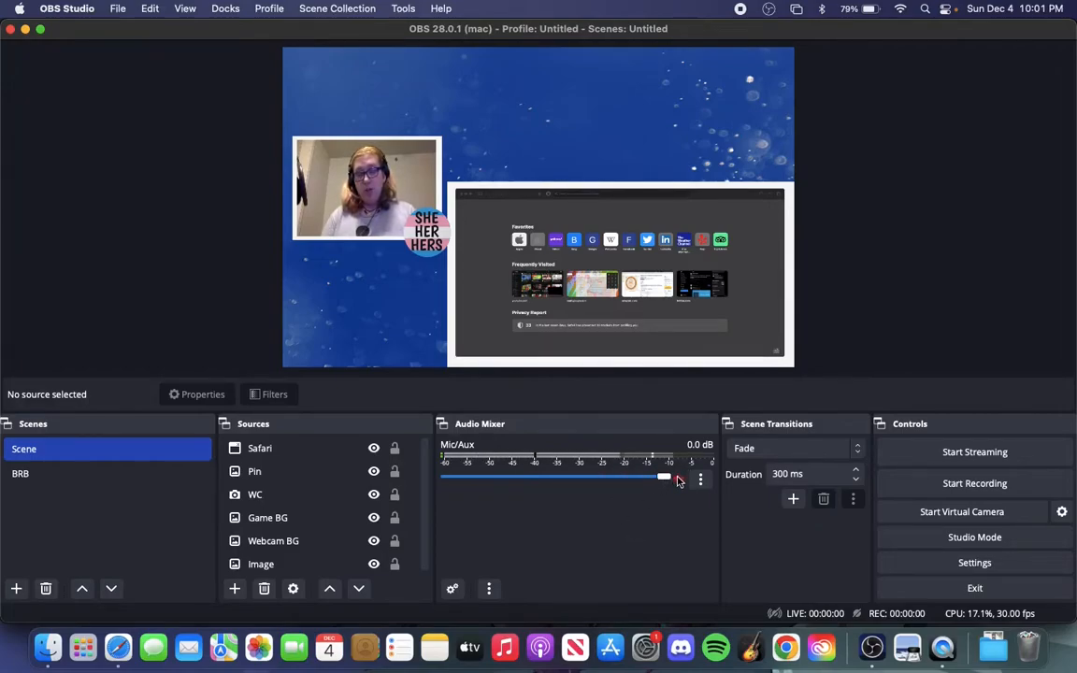
Unmute the Mic/Aux audio channel and accept Default as its device in the properties
mouse_move(665, 477)
left_mouse_down()
mouse_move(522, 483)
mouse_move(665, 496)
left_mouse_up()
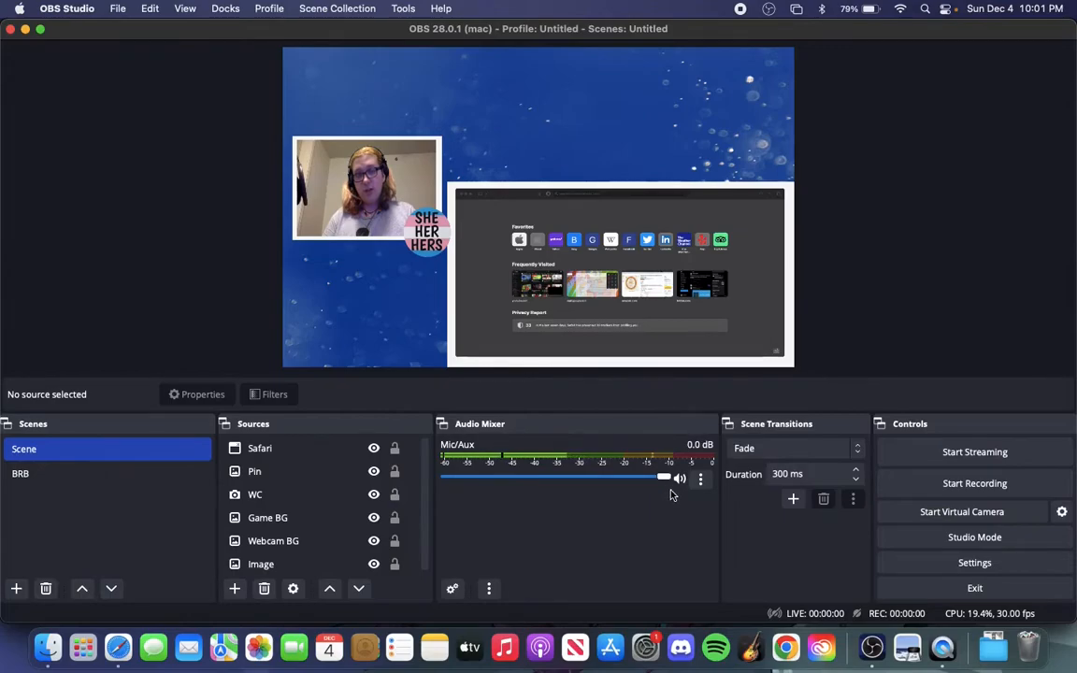
left_click(701, 479)
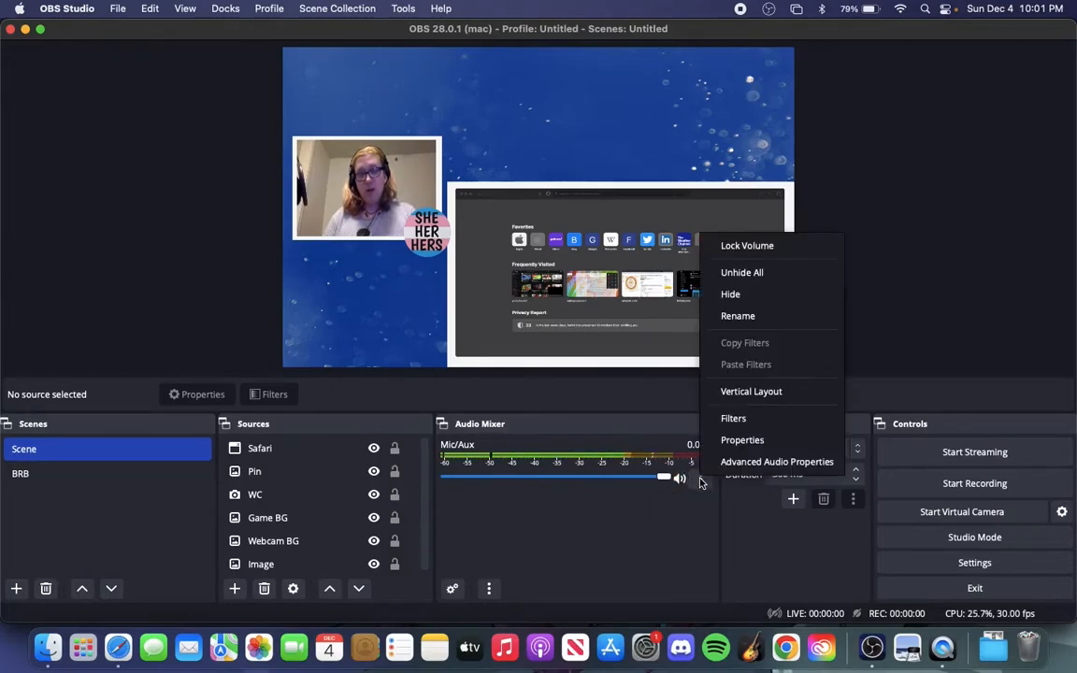
left_click(752, 441)
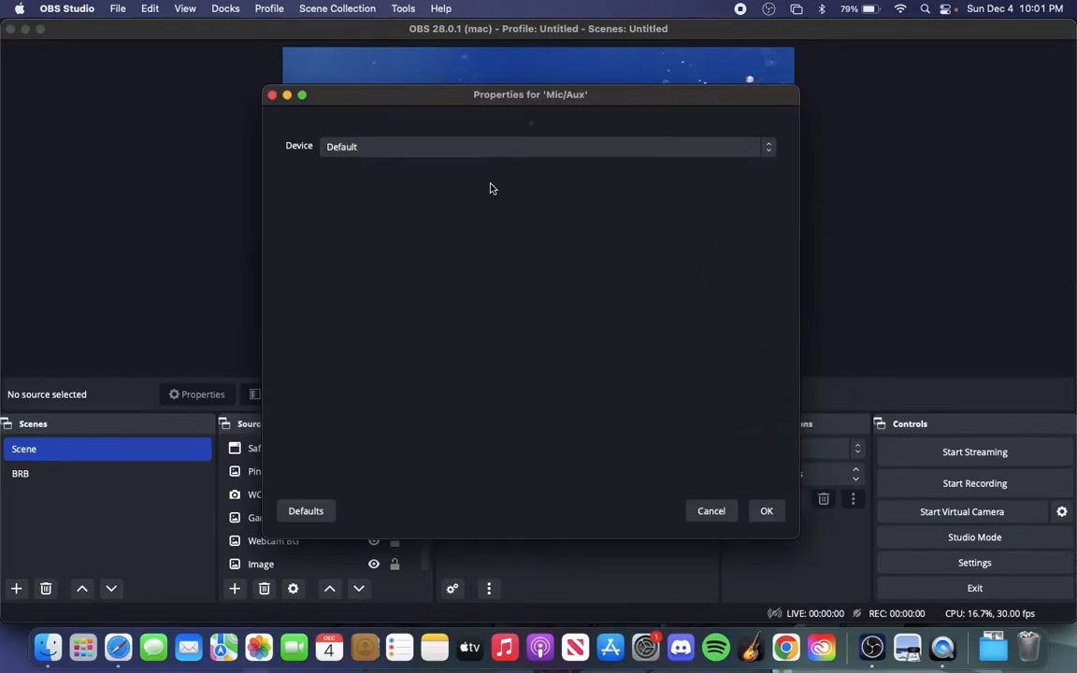
left_click(767, 511)
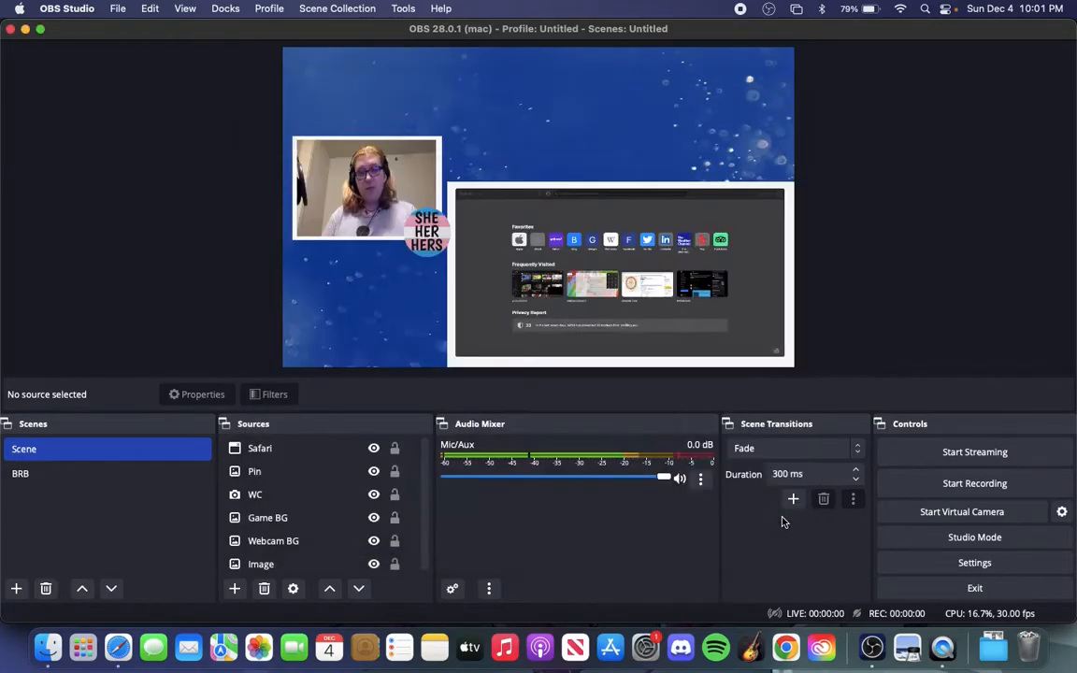
Examine the audio filter types available for Mic/Aux and close the filters window without adding one
left_click(700, 479)
left_click(728, 417)
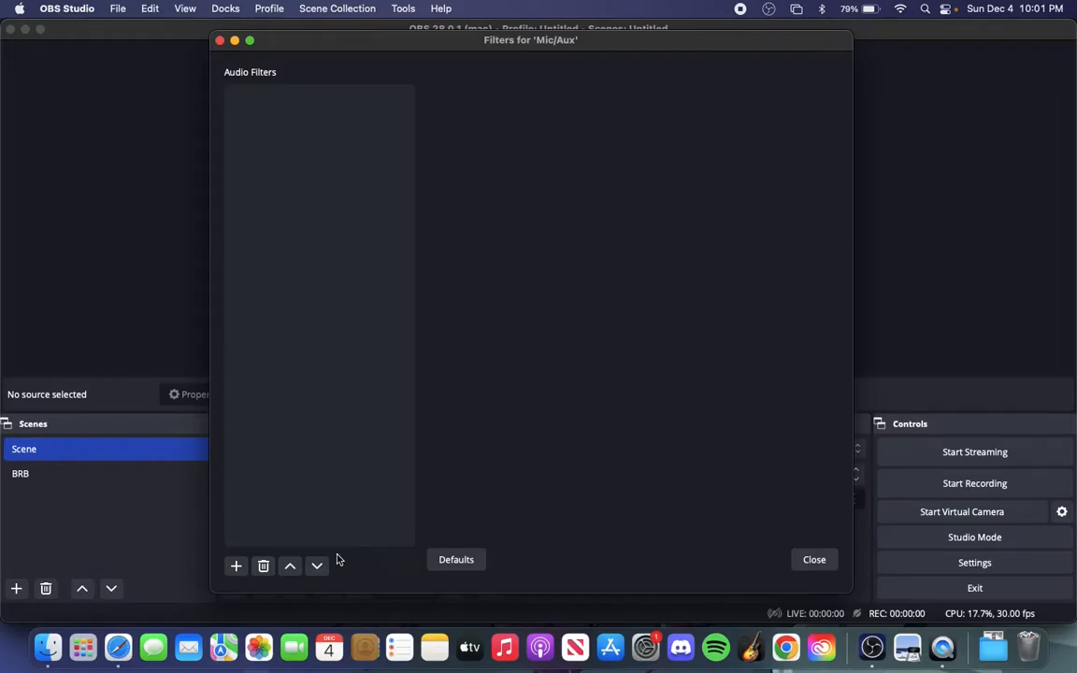
left_click(235, 566)
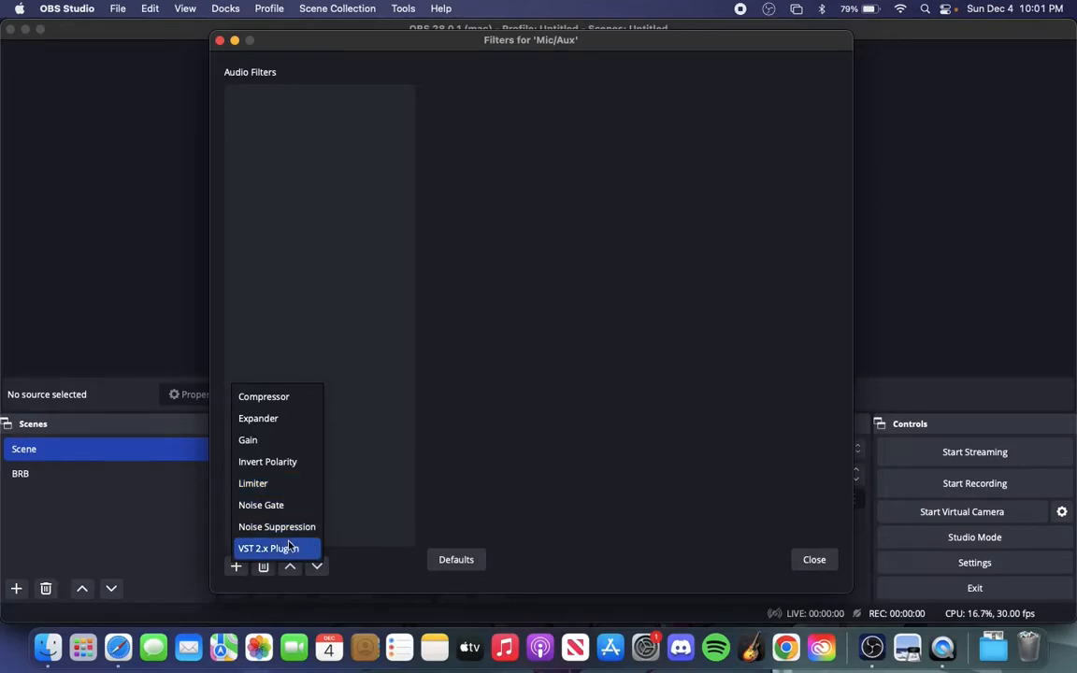
left_click(456, 445)
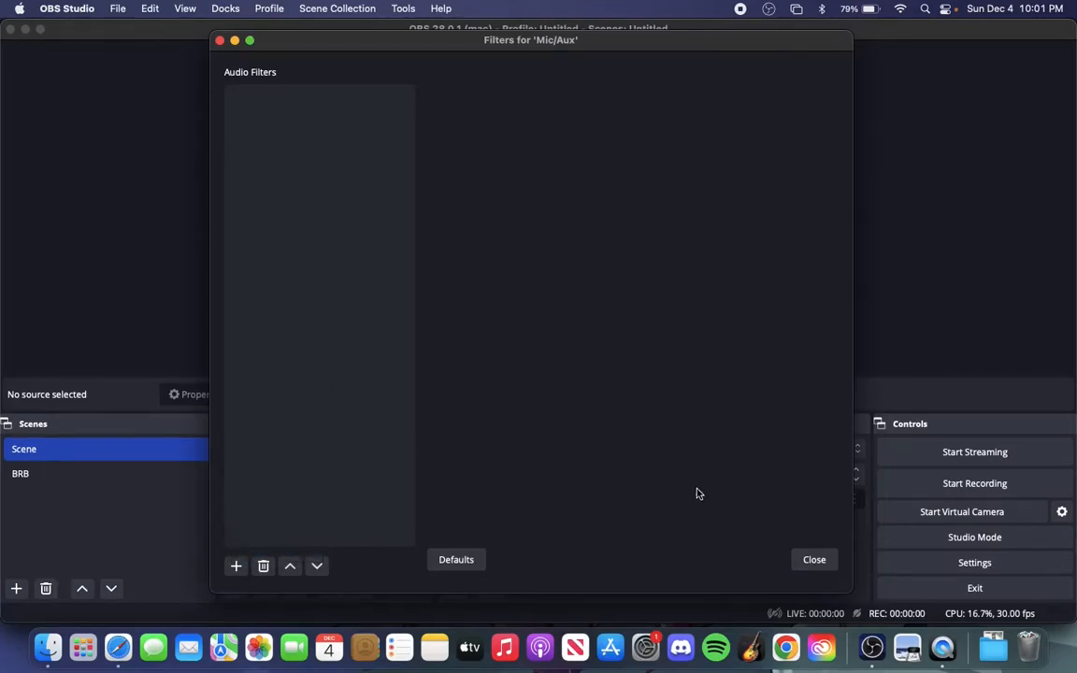
left_click(809, 557)
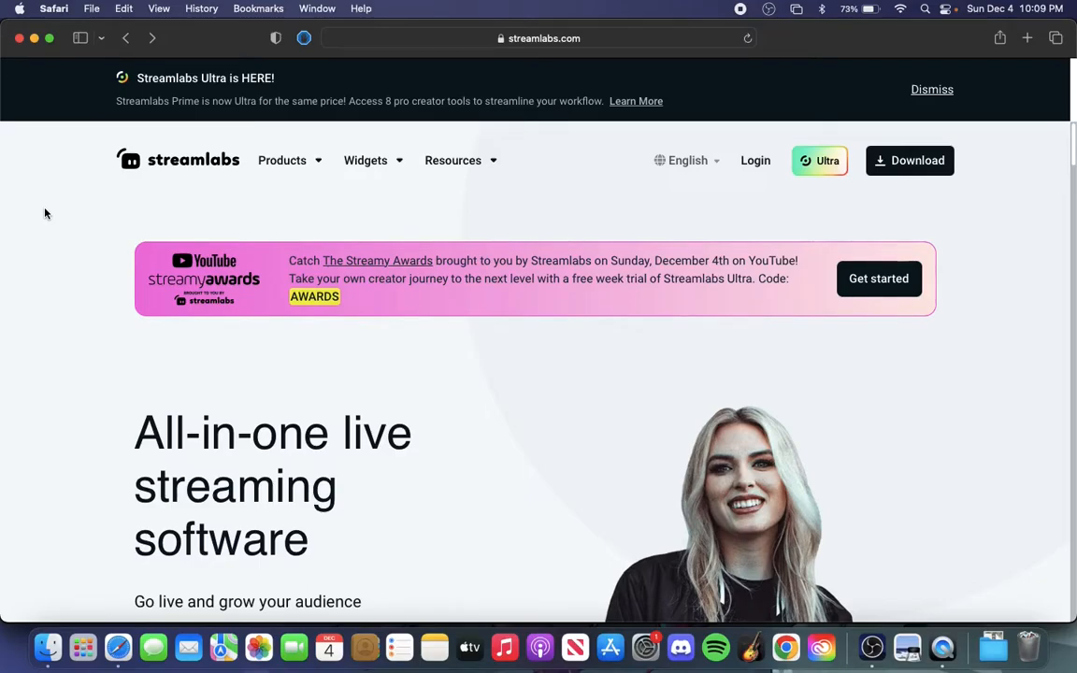
Switch to Safari and look over the Streamlabs home page, including the Streamlabs Desktop download and product sections
scroll(107, 261, "down", 1)
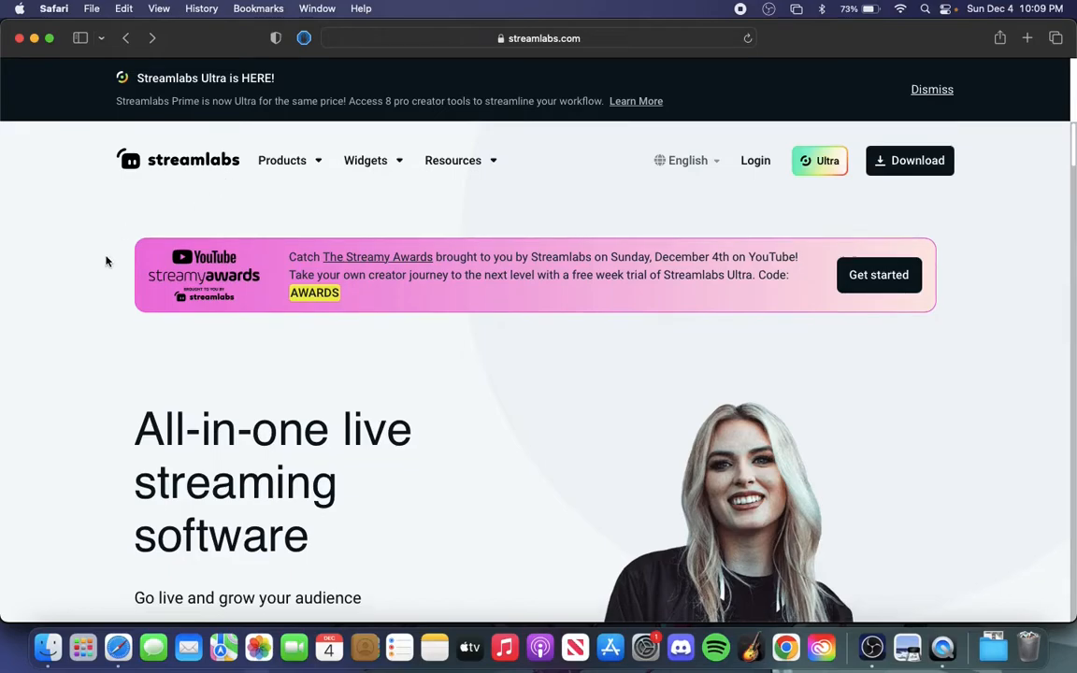
scroll(106, 262, "down", 5)
scroll(106, 262, "up", 3)
scroll(106, 262, "down", 4)
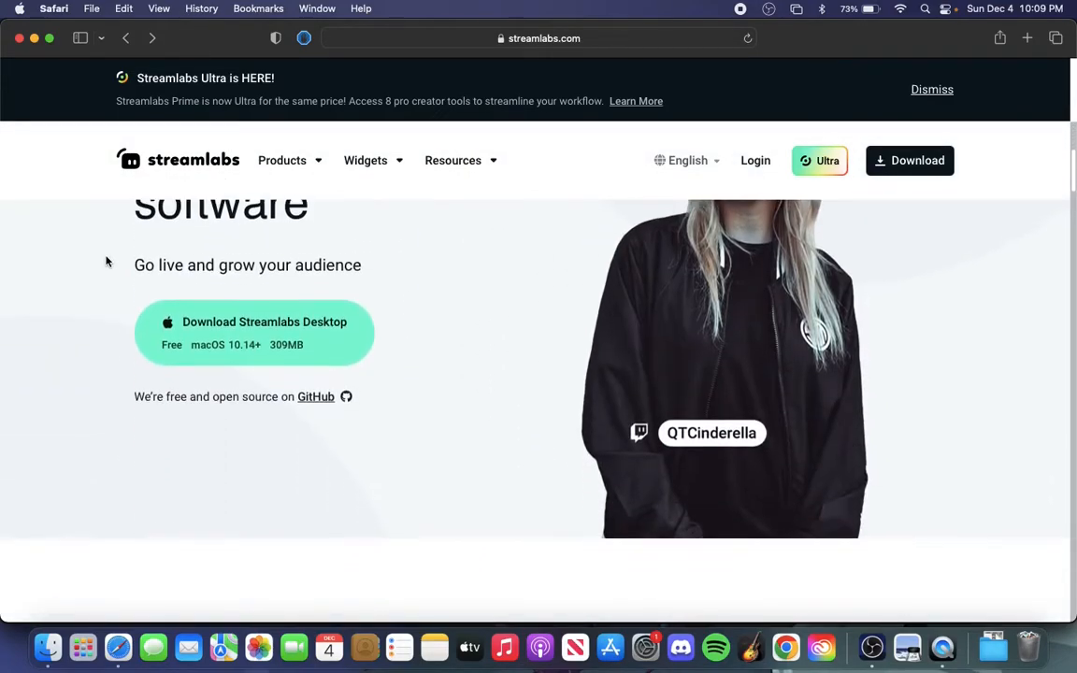
scroll(106, 262, "down", 5)
scroll(107, 262, "up", 5)
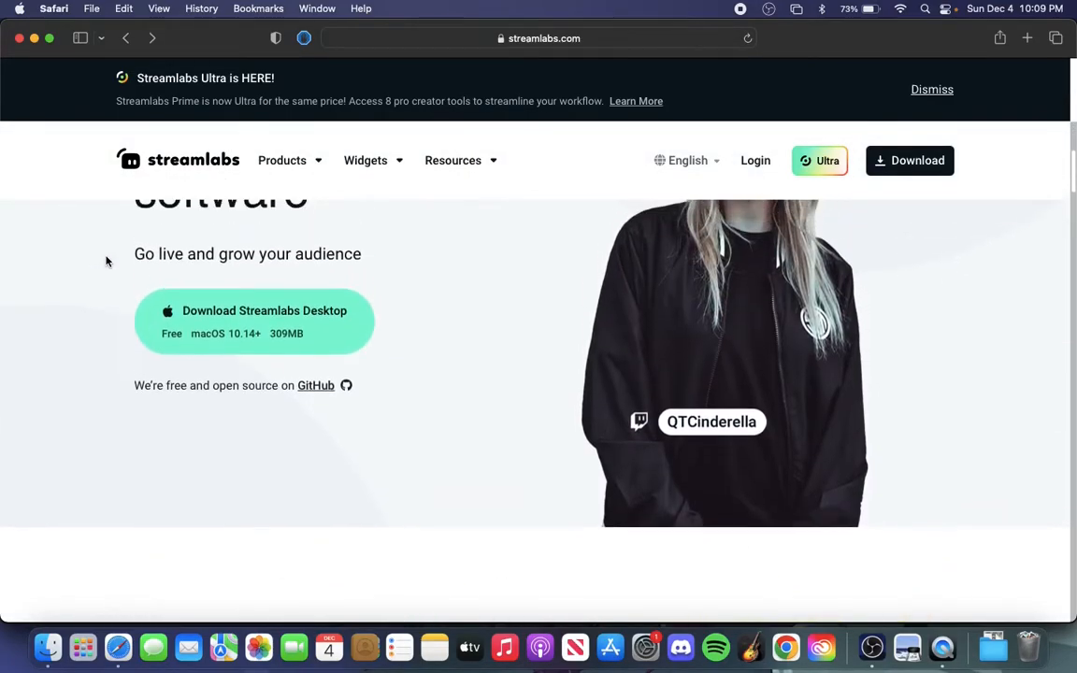
scroll(109, 324, "up", 5)
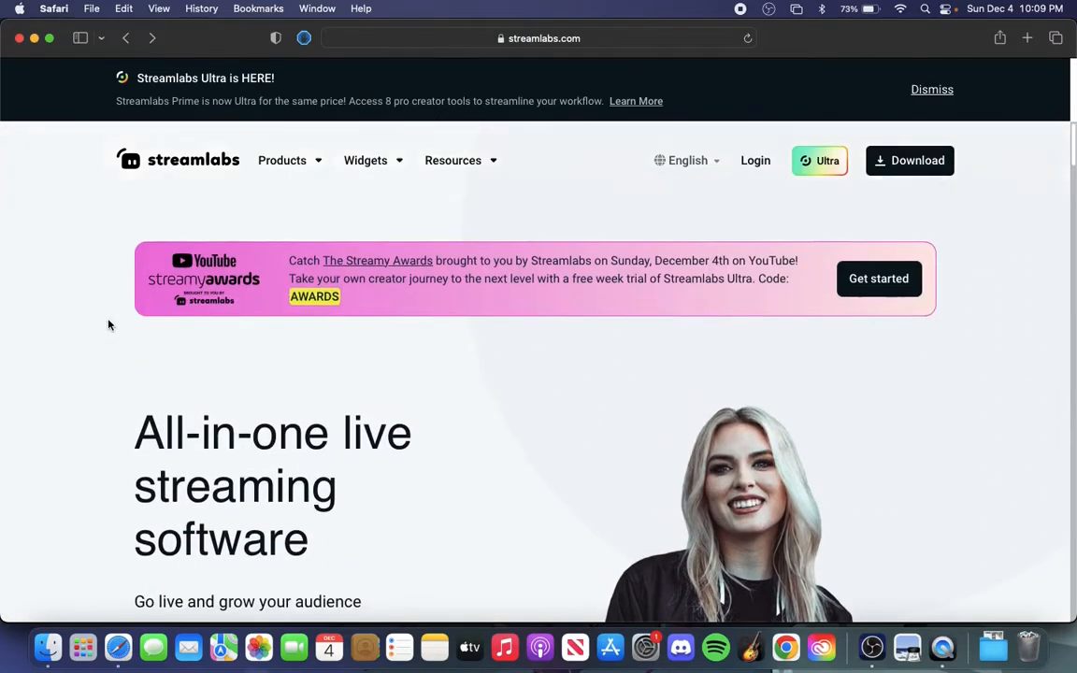
scroll(109, 324, "down", 2)
scroll(109, 325, "down", 10)
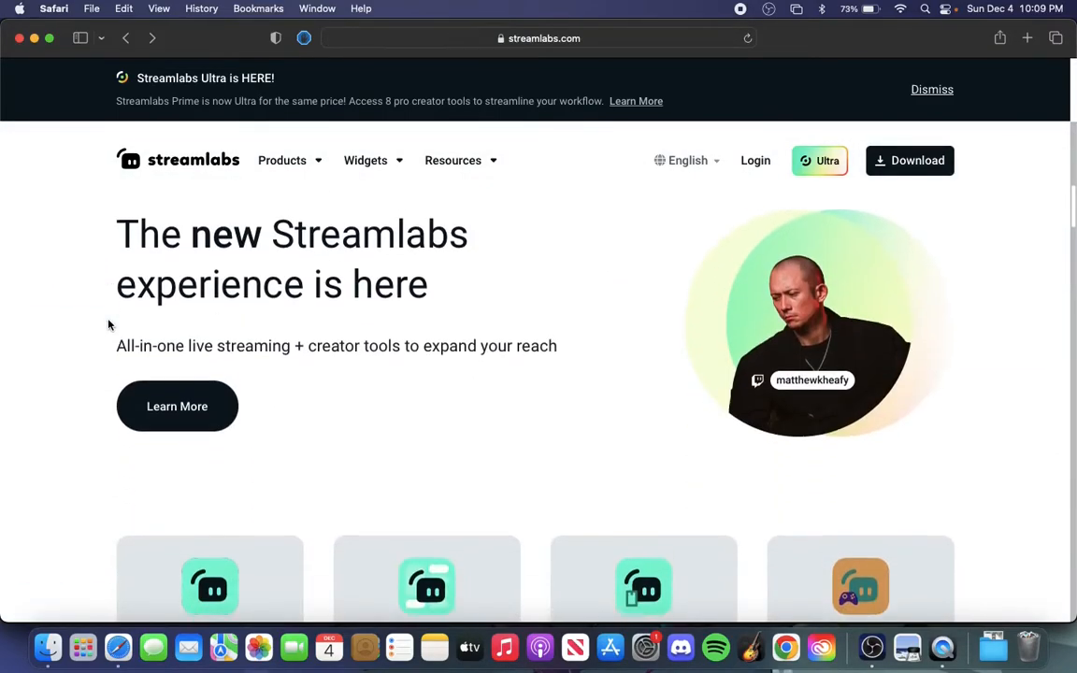
scroll(108, 324, "up", 10)
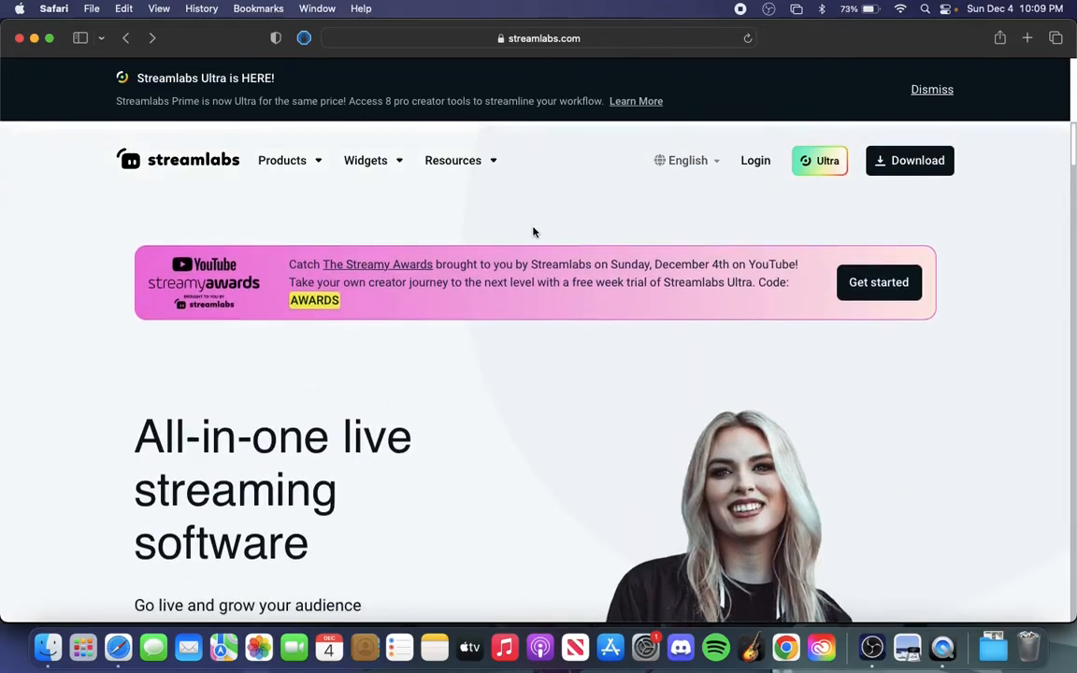
Log in to Streamlabs with the Twitch account, review the requested permissions and authorize the access
left_click(755, 160)
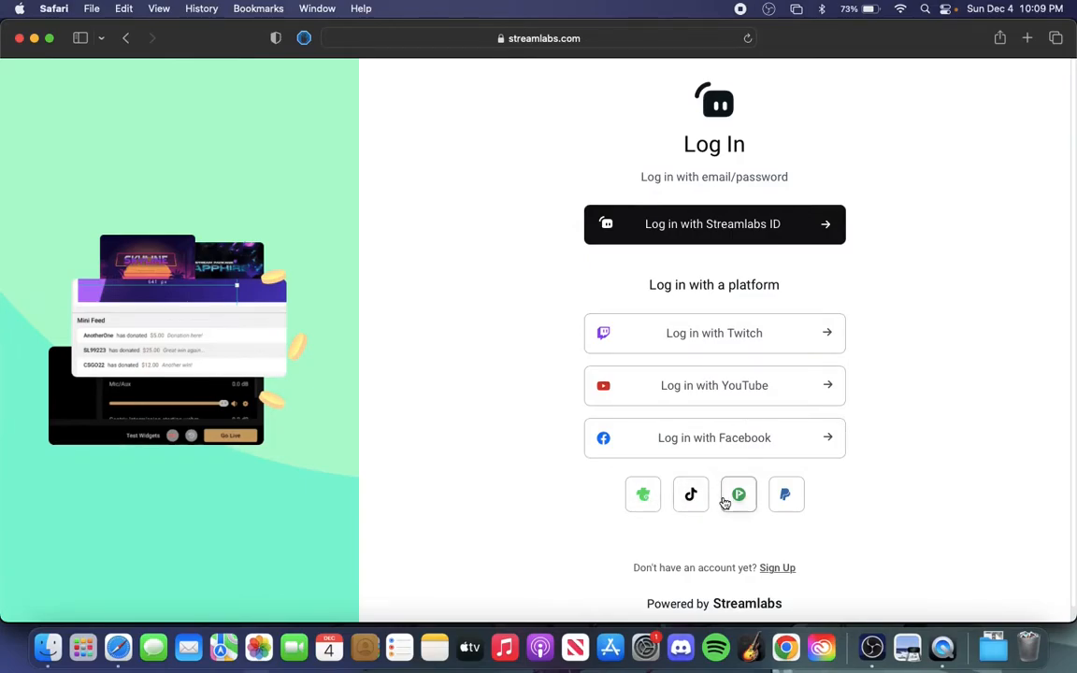
left_click(696, 348)
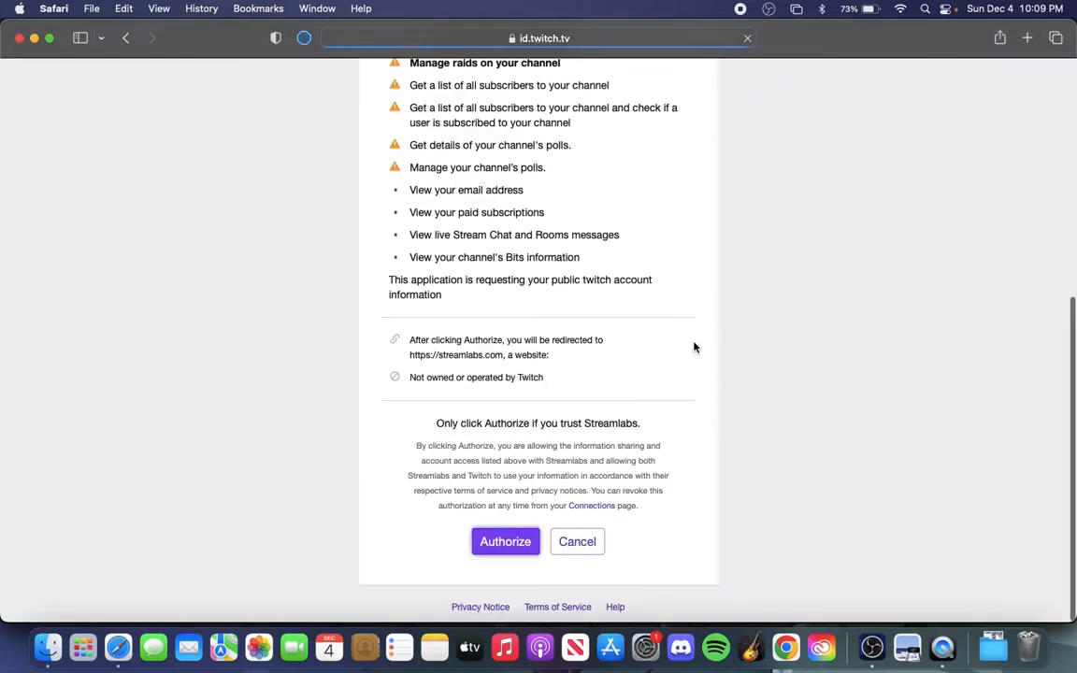
scroll(694, 348, "up", 10)
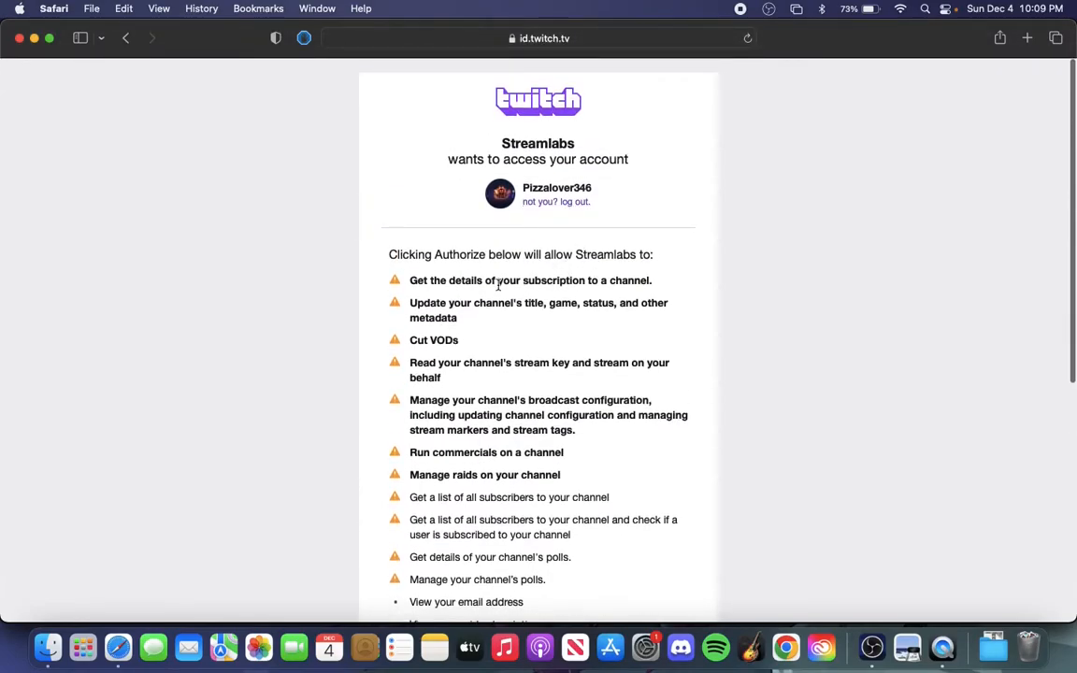
scroll(480, 320, "down", 5)
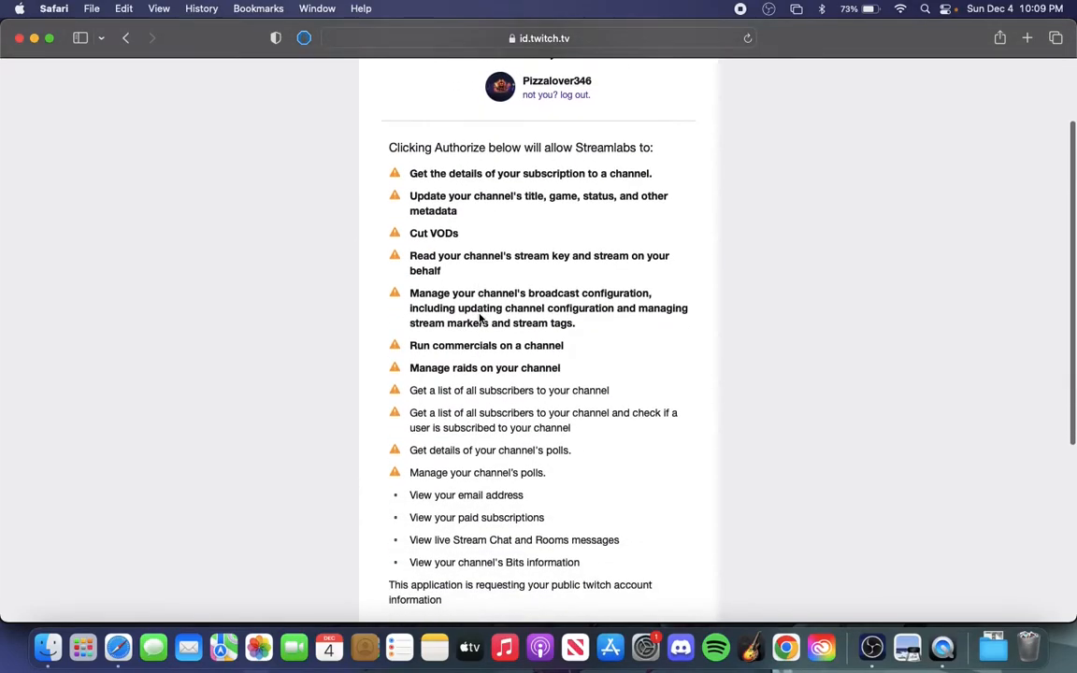
scroll(480, 319, "up", 5)
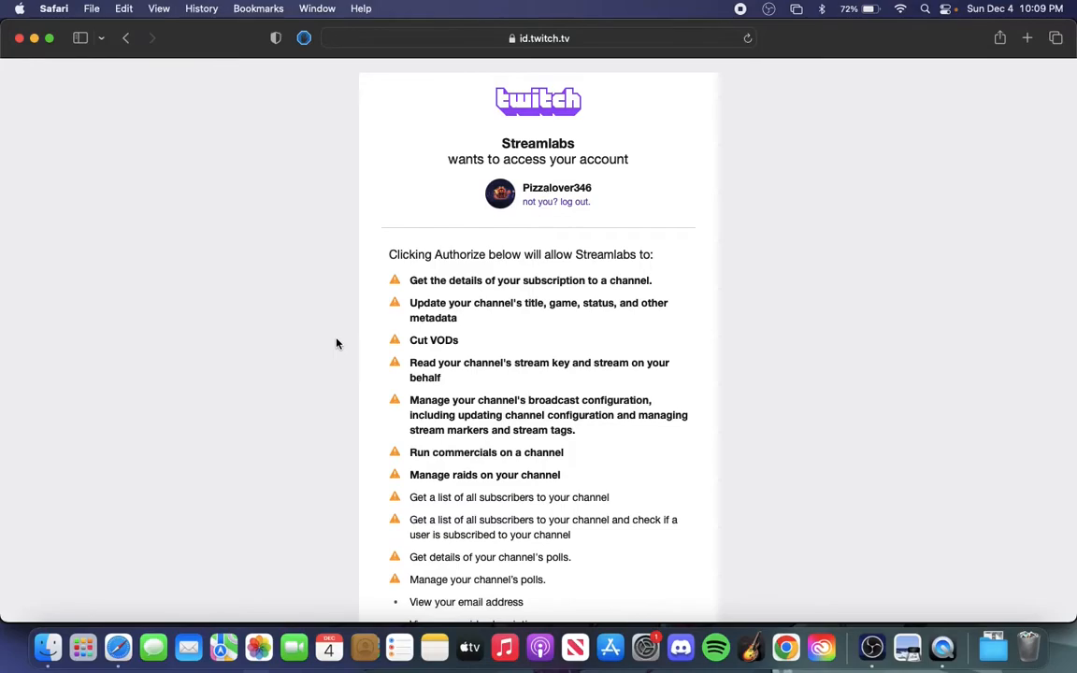
scroll(337, 344, "down", 4)
scroll(337, 342, "up", 4)
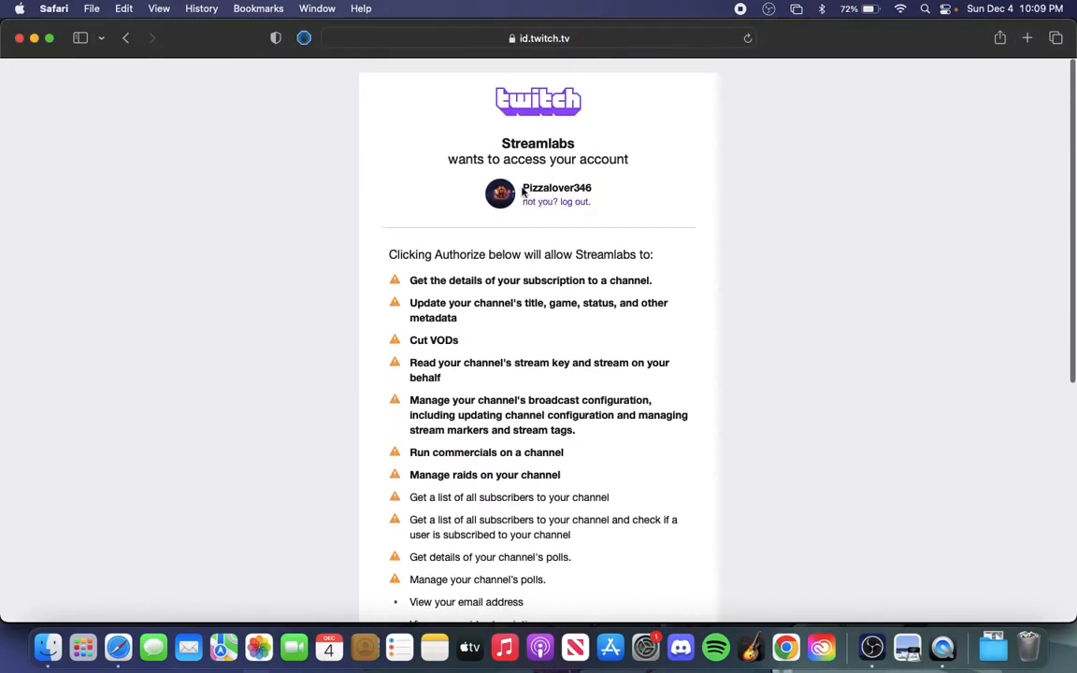
scroll(450, 251, "down", 10)
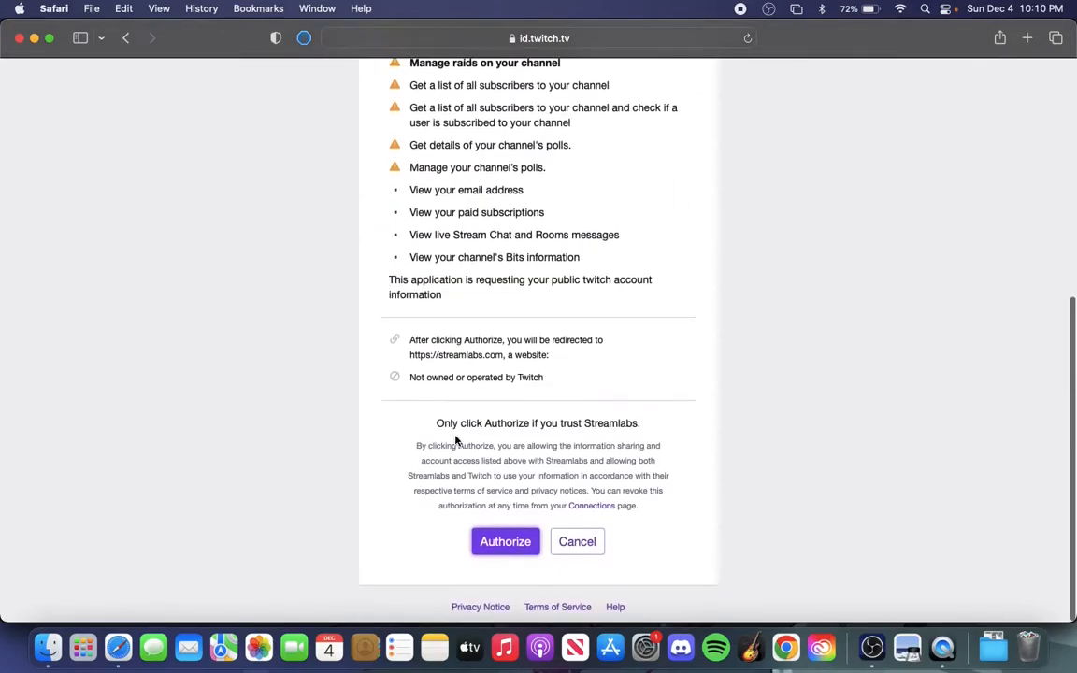
left_click(499, 550)
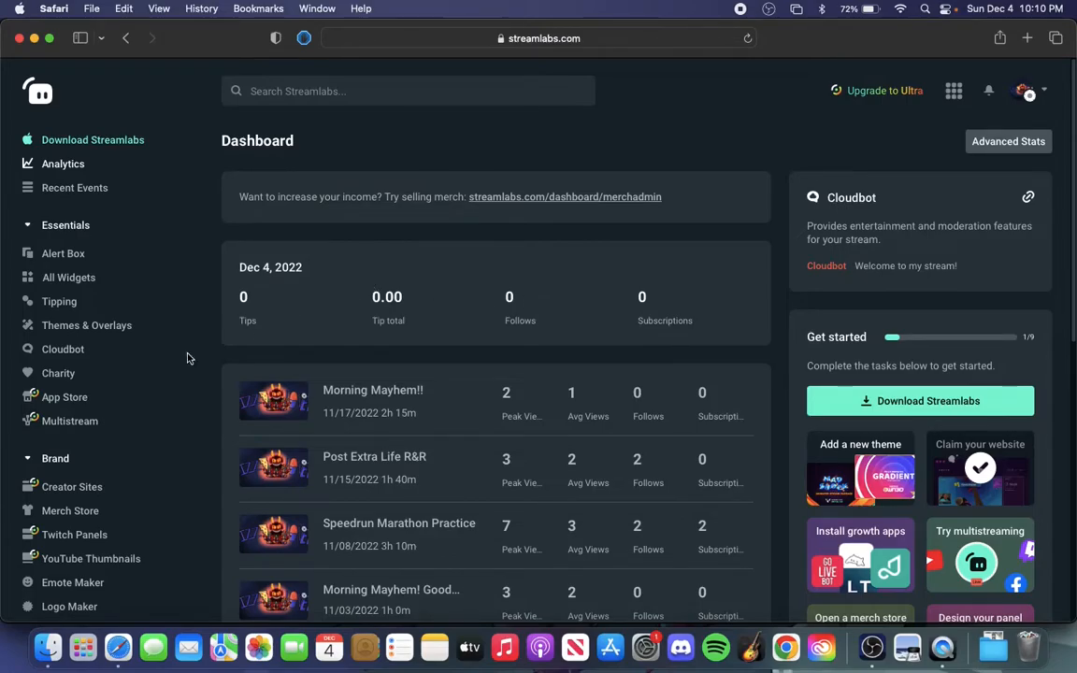
Open the Streamlabs Widget Gallery with all widgets and browse to the Popular and New sections
left_click(63, 280)
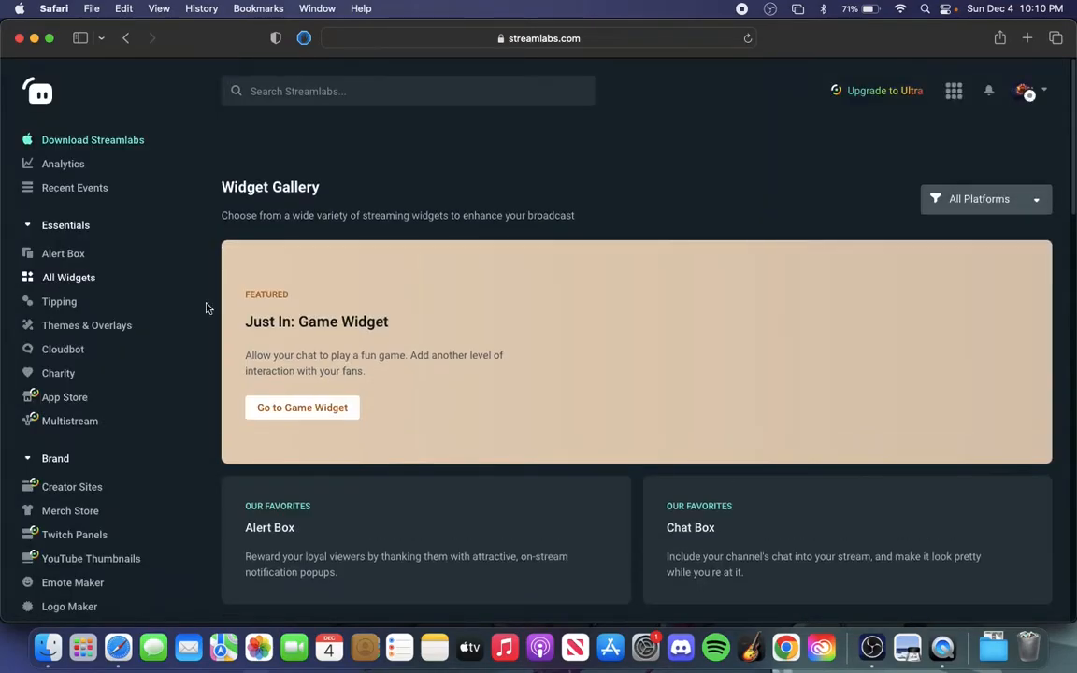
scroll(505, 225, "down", 2)
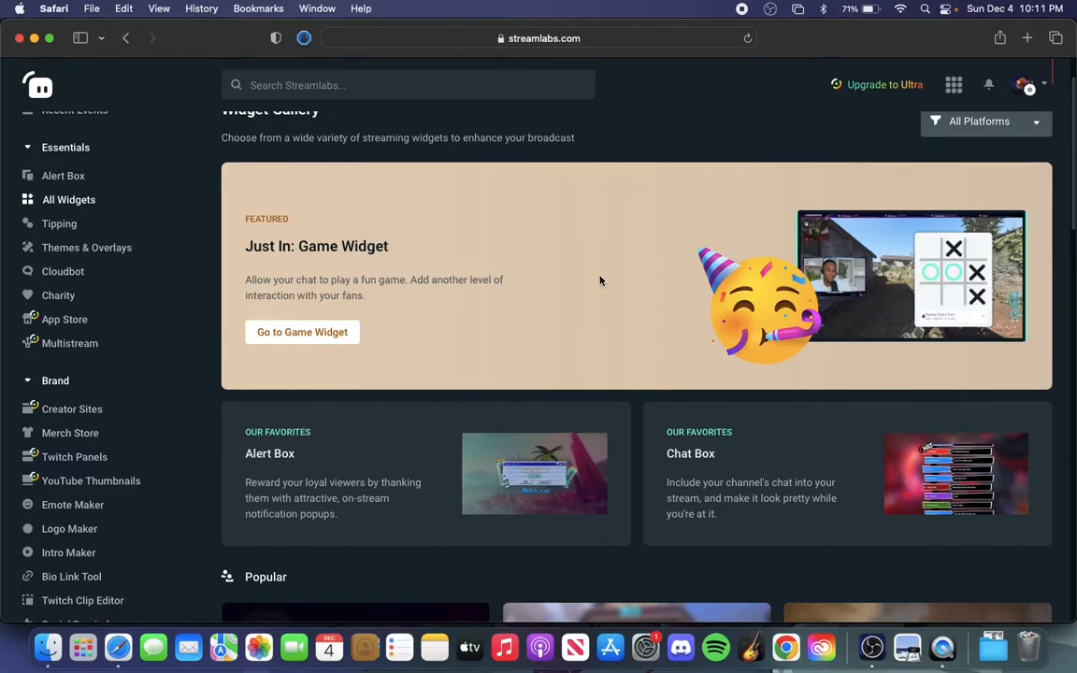
scroll(600, 280, "down", 10)
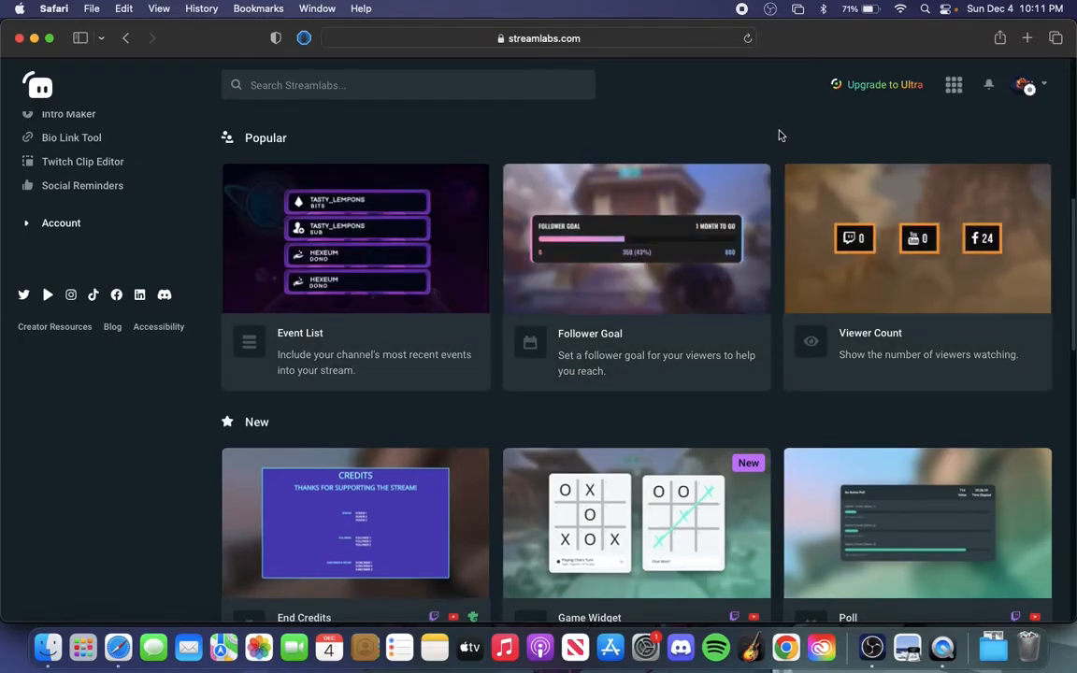
Browse the remaining widget sections, open the Chat Box widget from the All section and dismiss its introduction tutorial
scroll(781, 135, "down", 1)
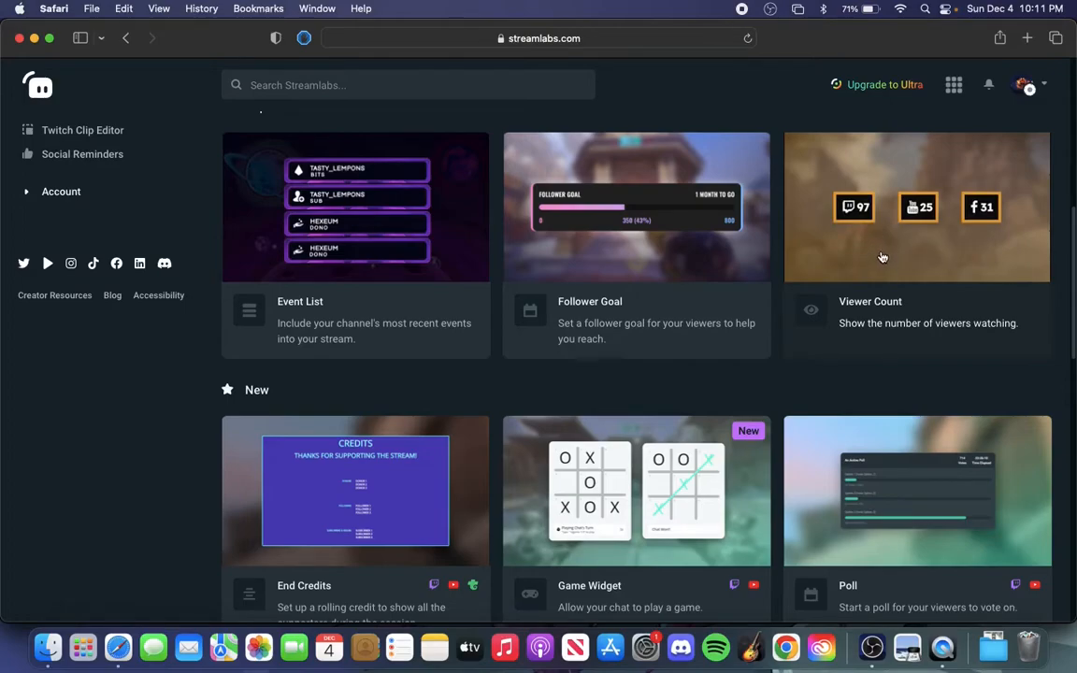
scroll(820, 348, "down", 3)
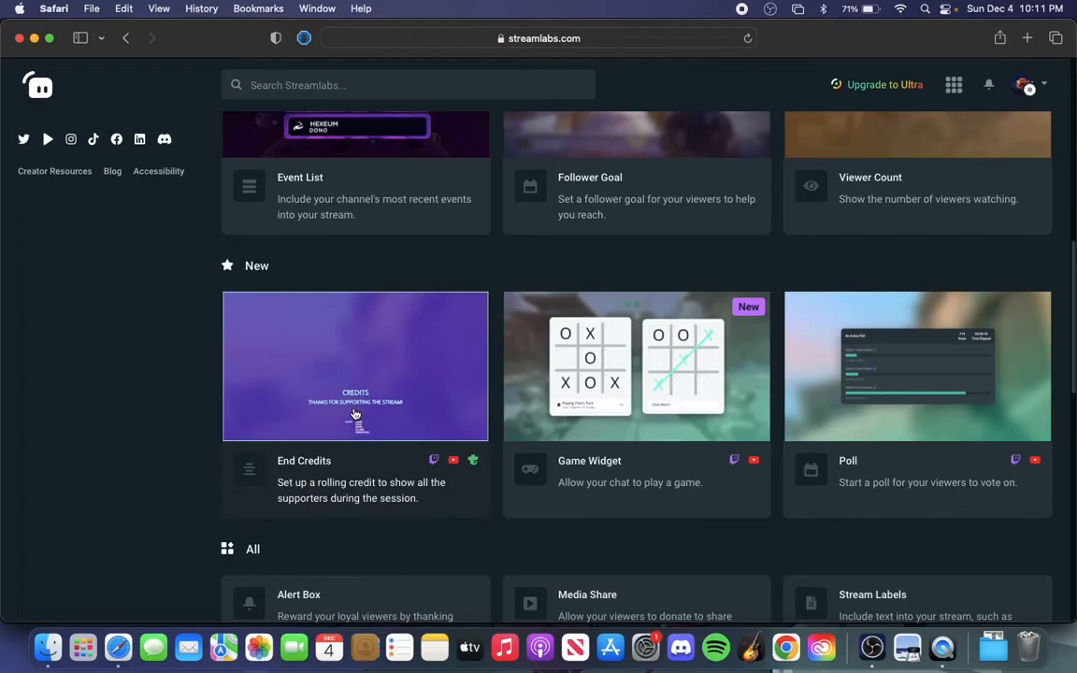
scroll(502, 547, "down", 3)
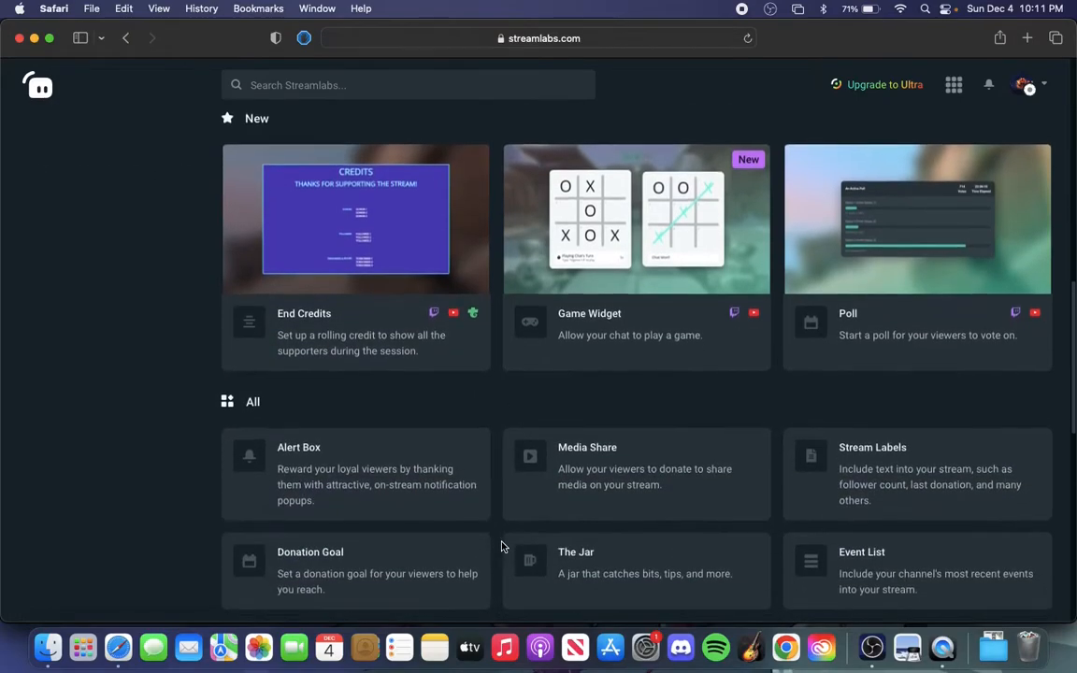
scroll(503, 547, "down", 5)
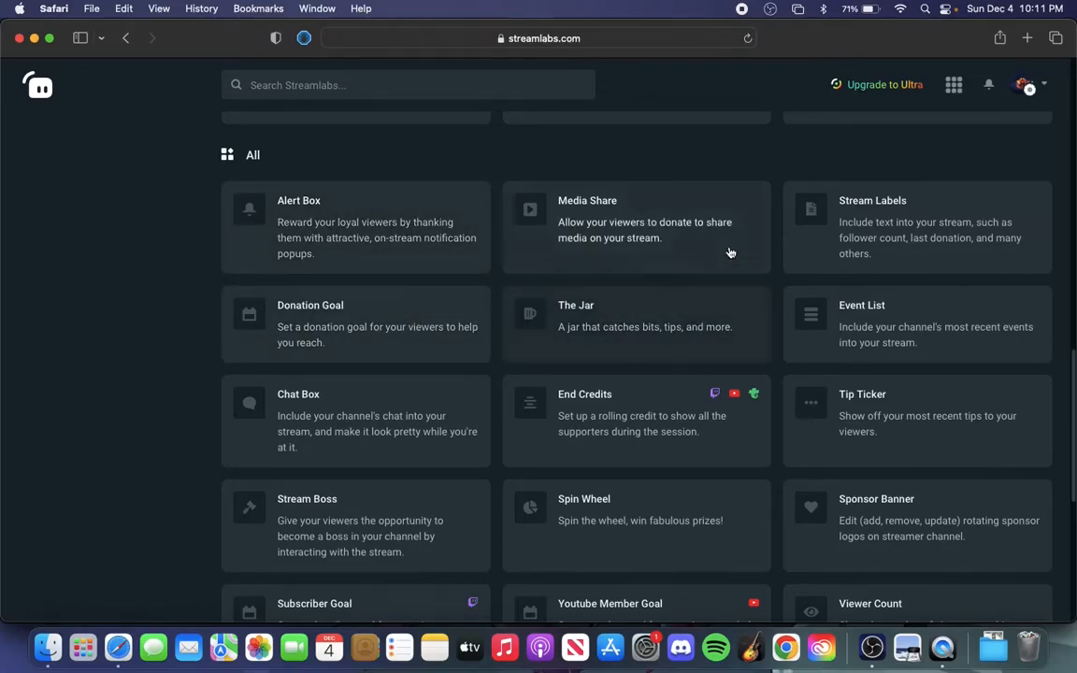
scroll(865, 353, "down", 2)
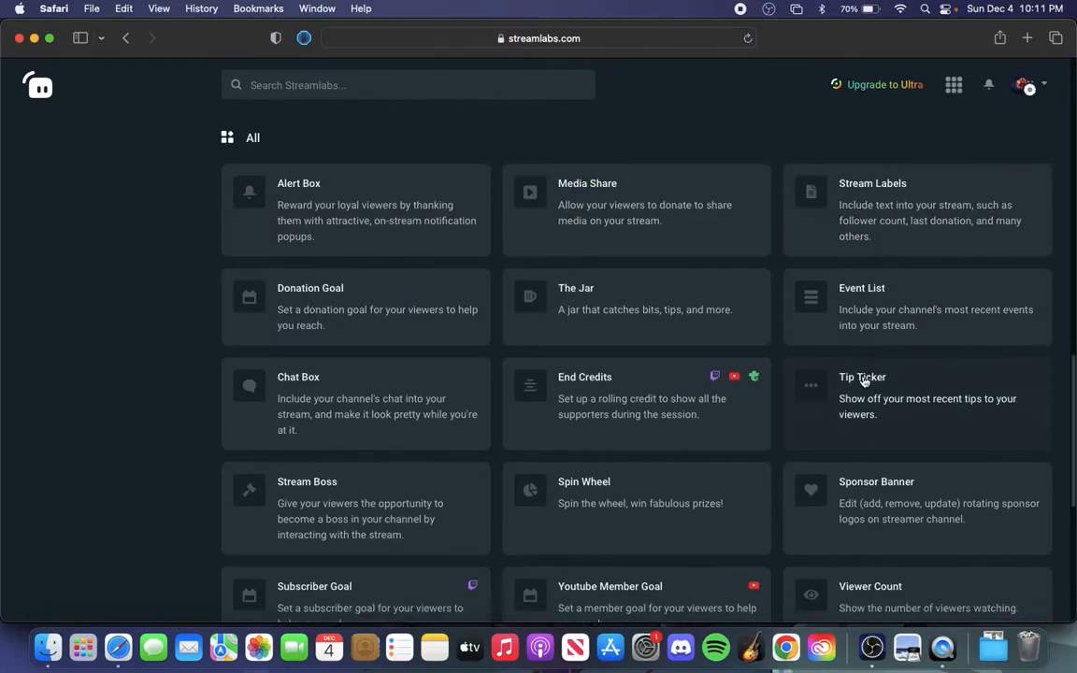
scroll(388, 358, "down", 1)
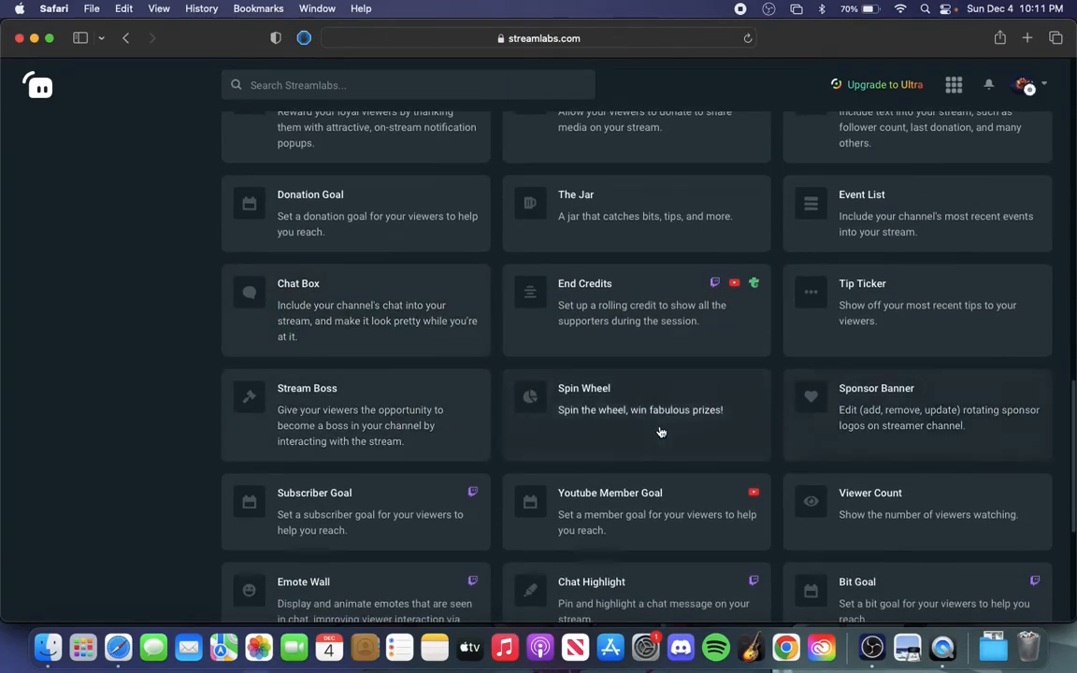
left_click(380, 302)
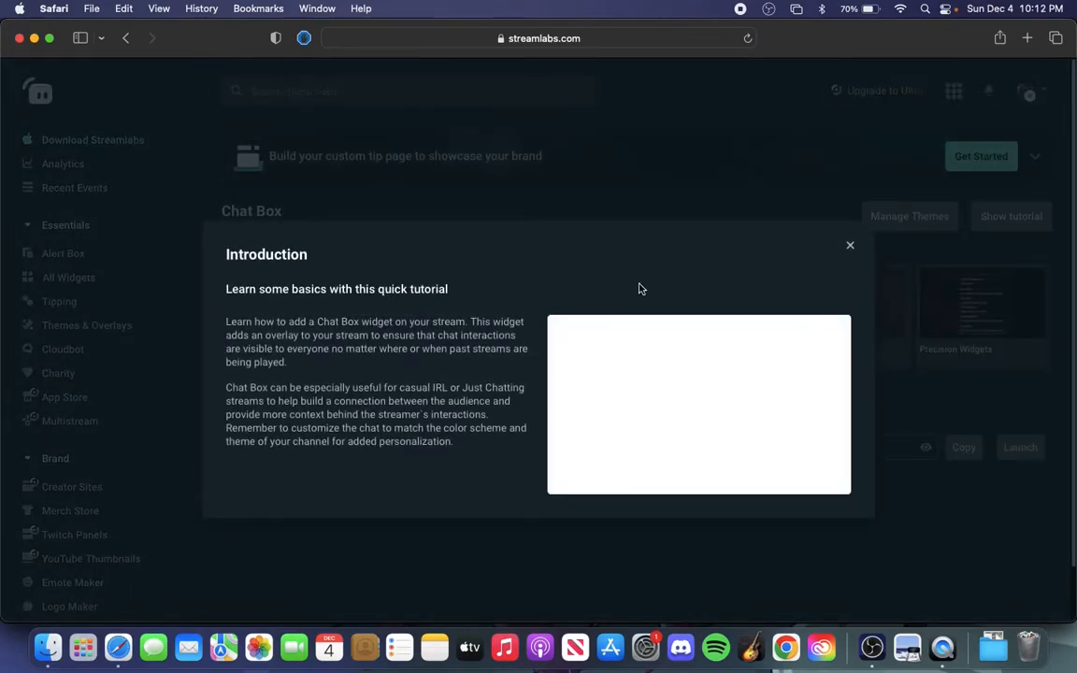
left_click(849, 249)
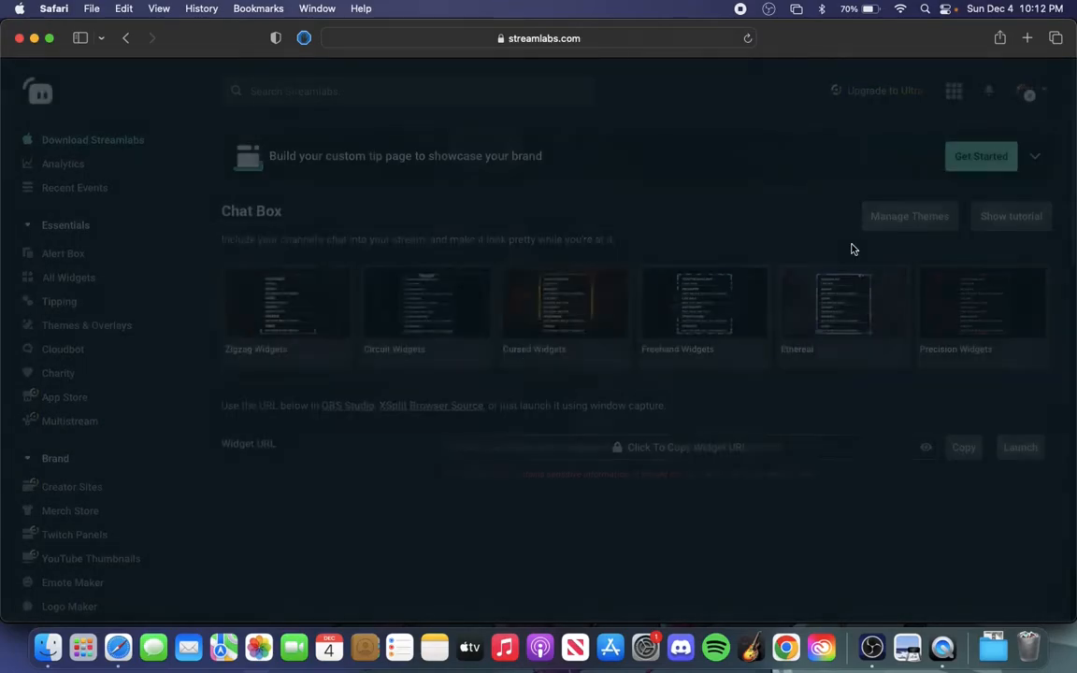
Look over the Chat Box theme, badge and chatter settings, and copy the widget URL, accepting the privacy warning
scroll(380, 379, "down", 8)
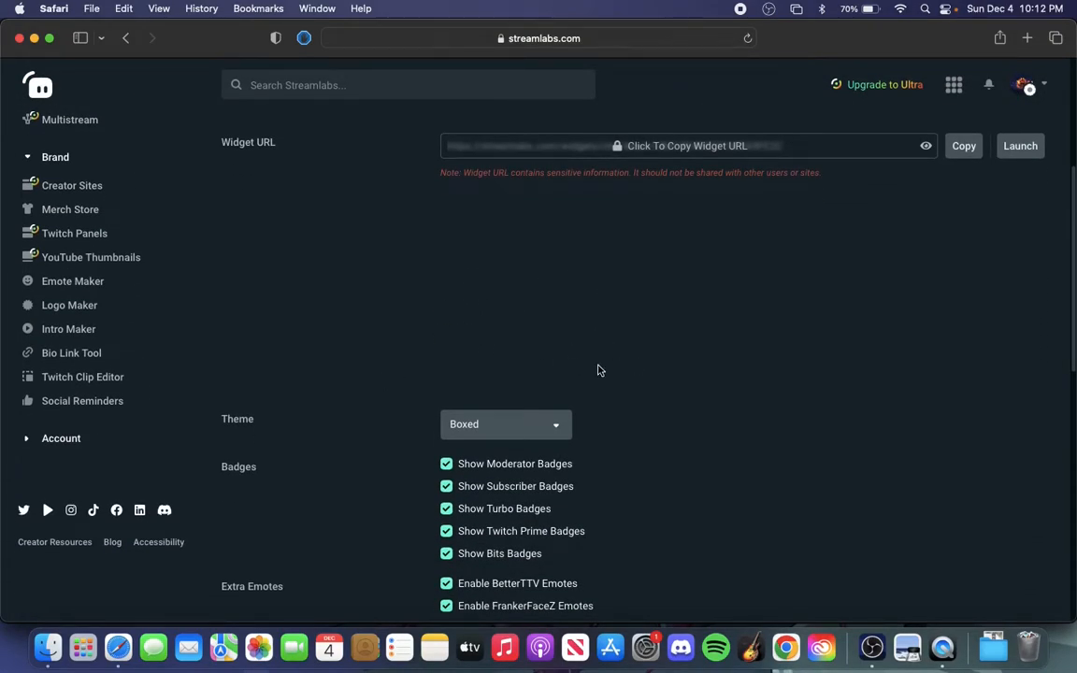
scroll(599, 370, "down", 5)
scroll(361, 435, "down", 13)
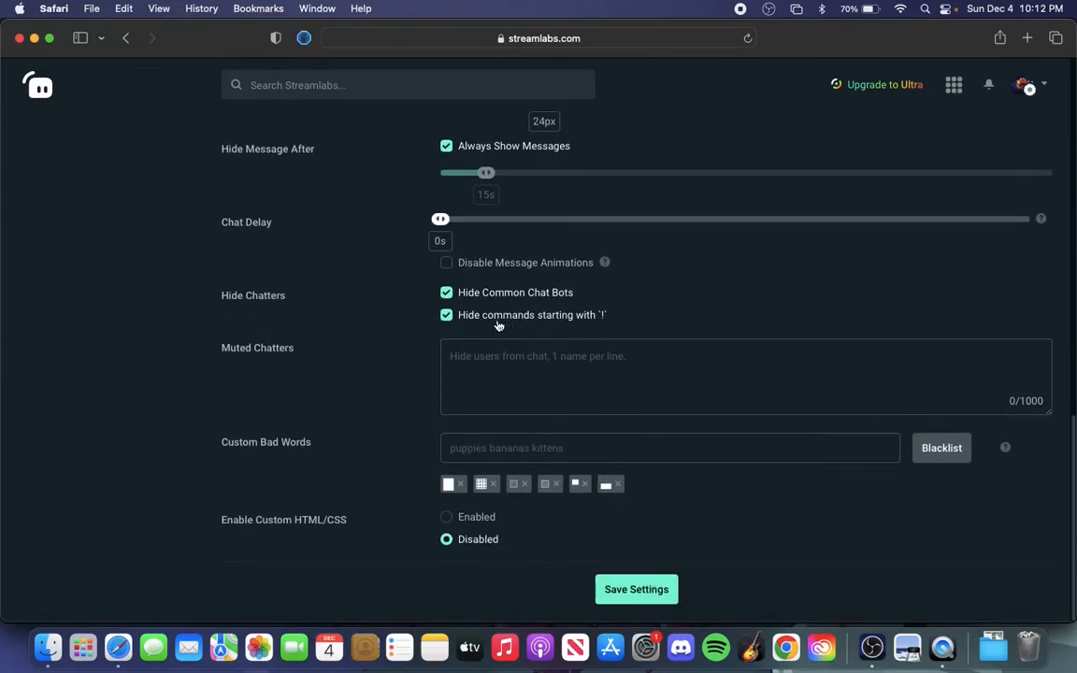
scroll(380, 370, "up", 14)
scroll(388, 381, "up", 2)
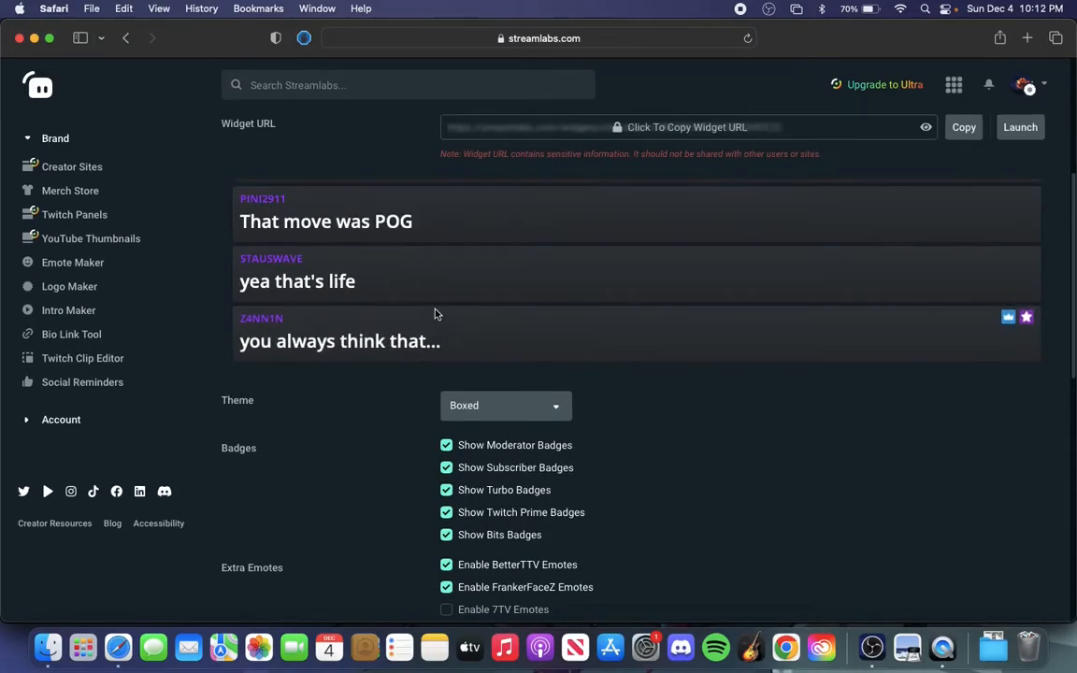
scroll(433, 312, "up", 3)
left_click(964, 250)
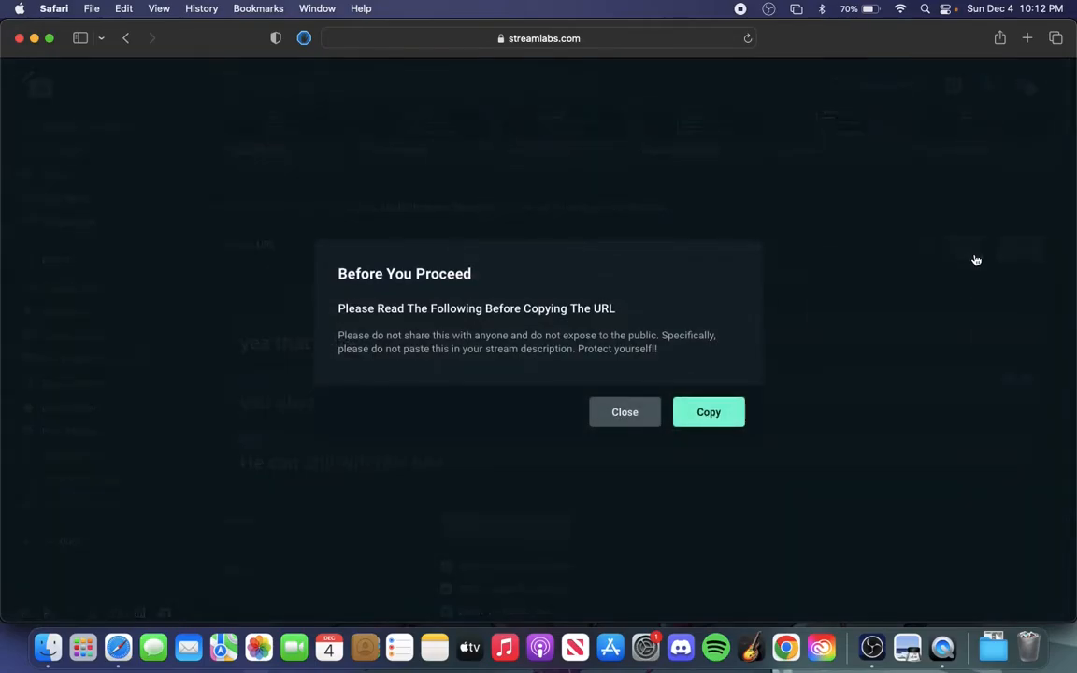
left_click(711, 419)
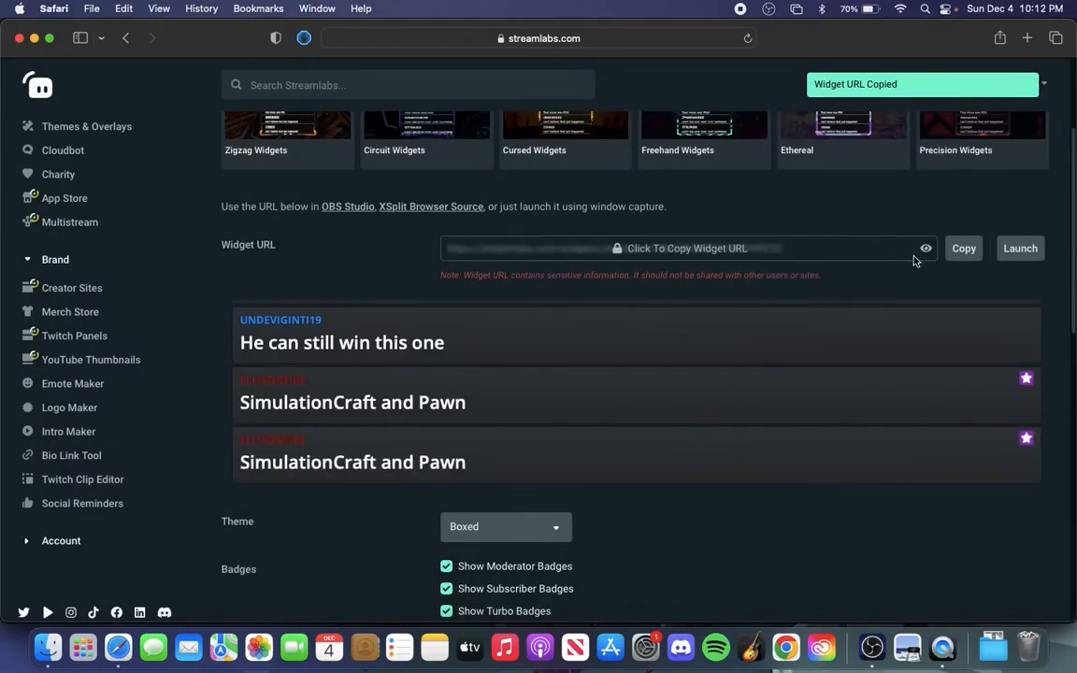
left_click(956, 251)
left_click(709, 413)
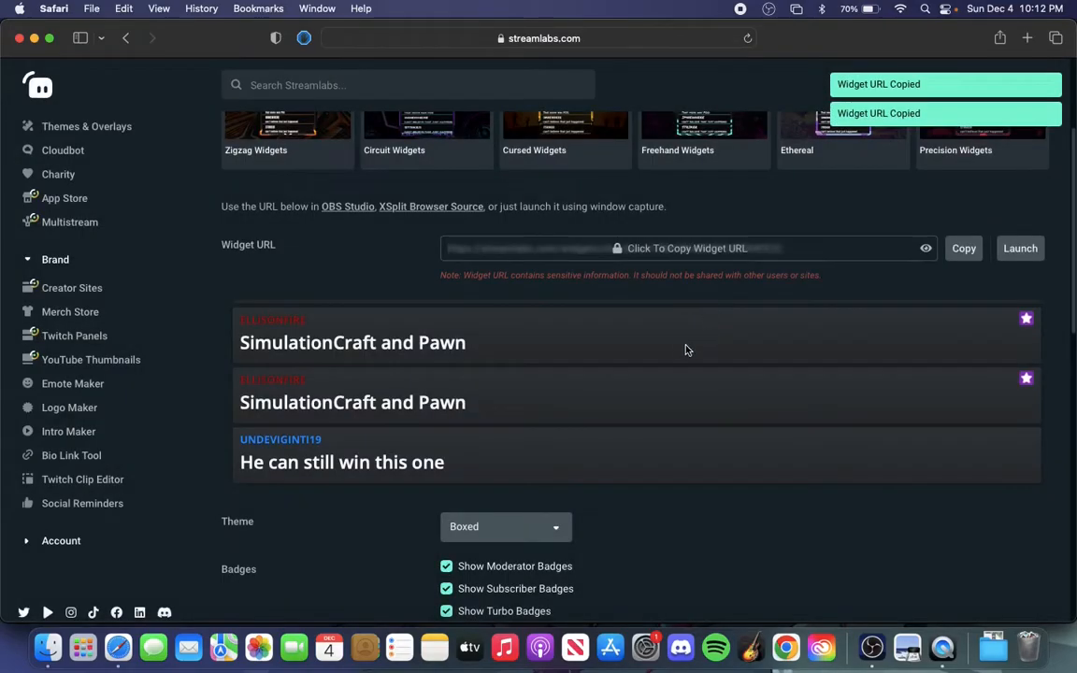
Switch to OBS Studio and add a Browser source named Chat to Scene, replacing its default URL with the copied private widget URL
left_click(872, 649)
left_click(233, 572)
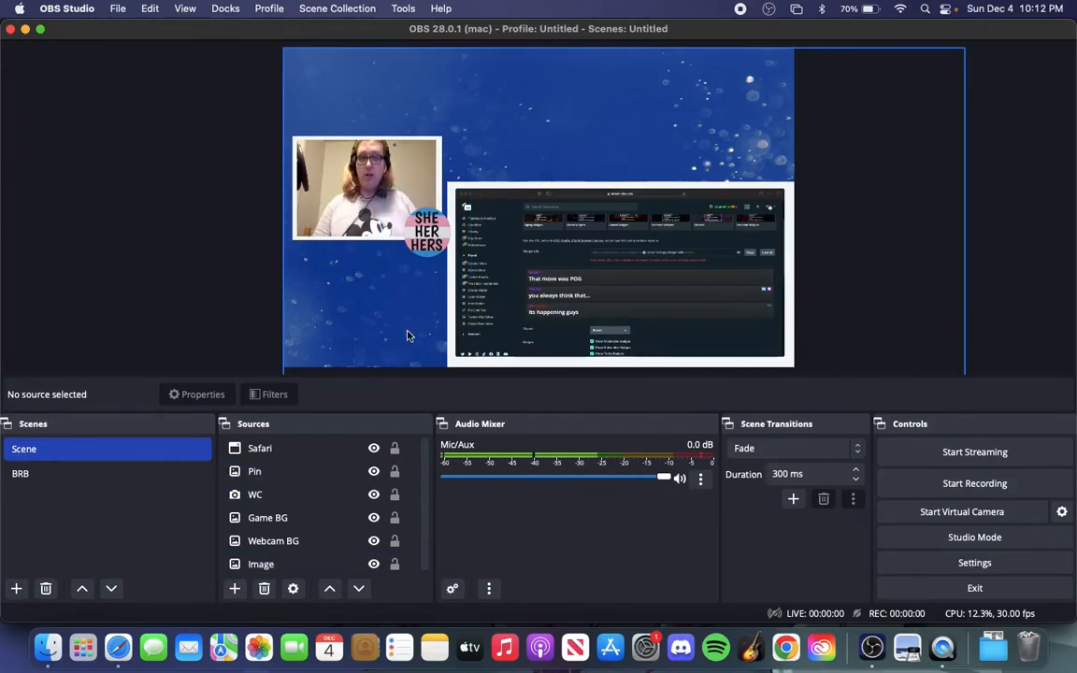
left_click(235, 588)
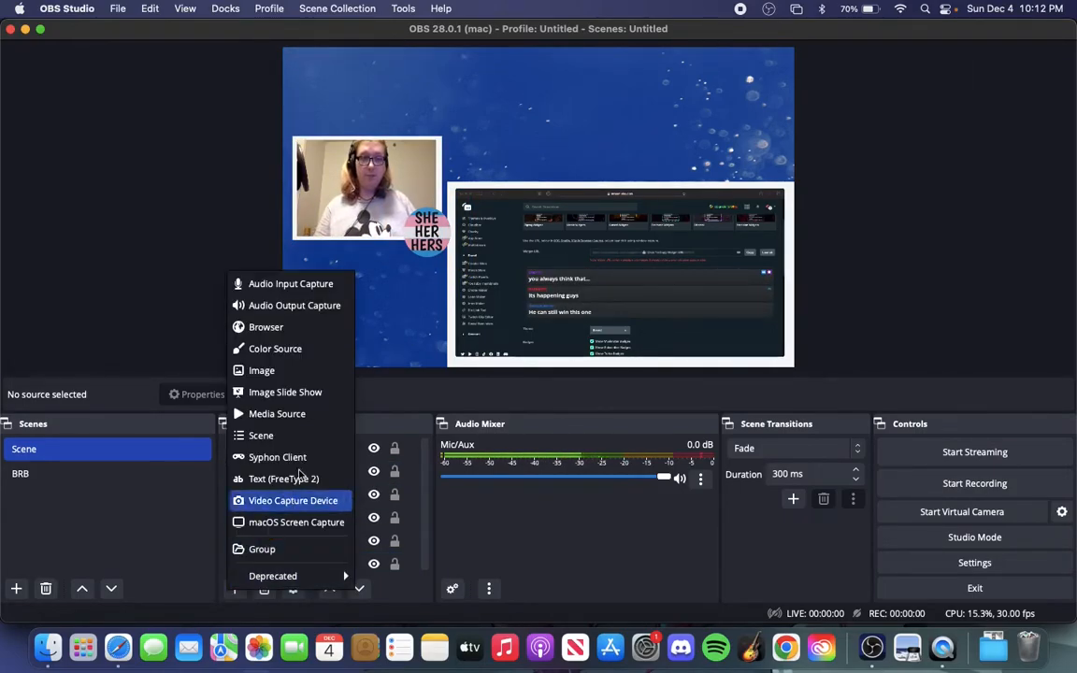
left_click(291, 329)
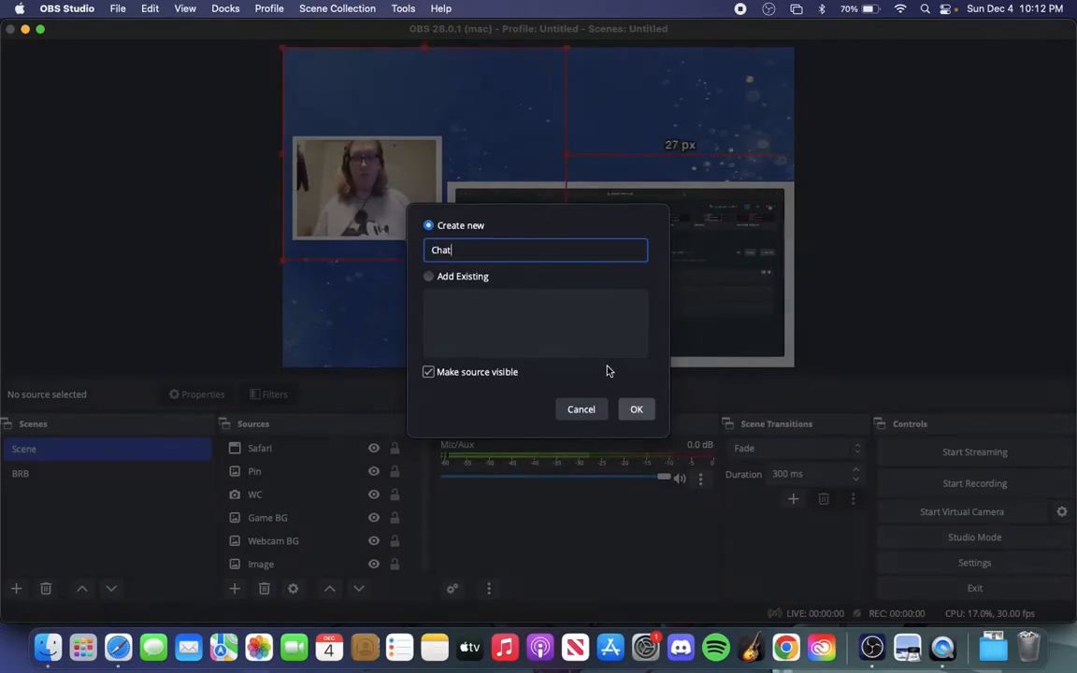
key("Return")
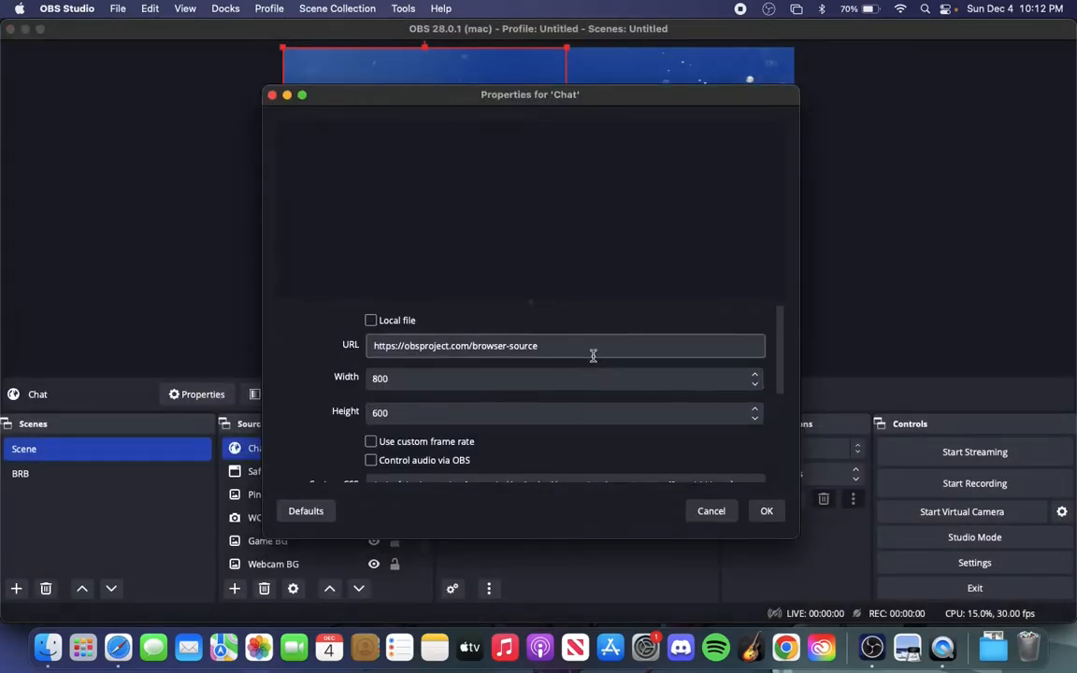
left_click_drag(574, 354, 356, 345)
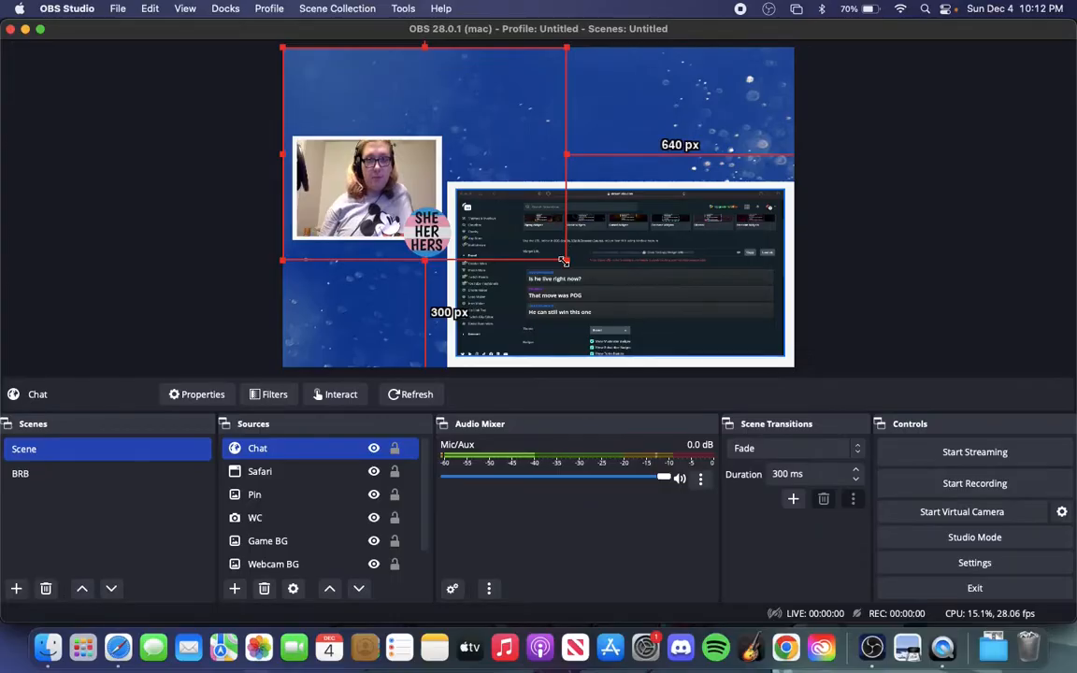
Stretch the Chat source to the full screen and shrink it into the lower-left area of the canvas below the webcam
left_click_drag(568, 198, 498, 130)
right_click(484, 104)
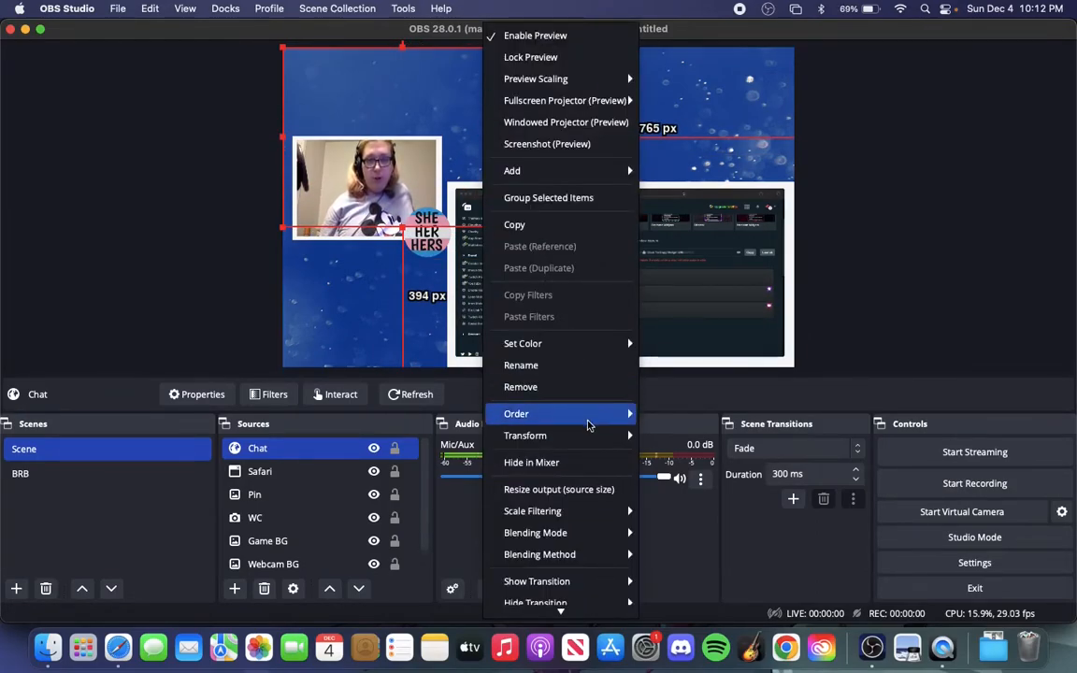
mouse_move(589, 439)
left_click(678, 544)
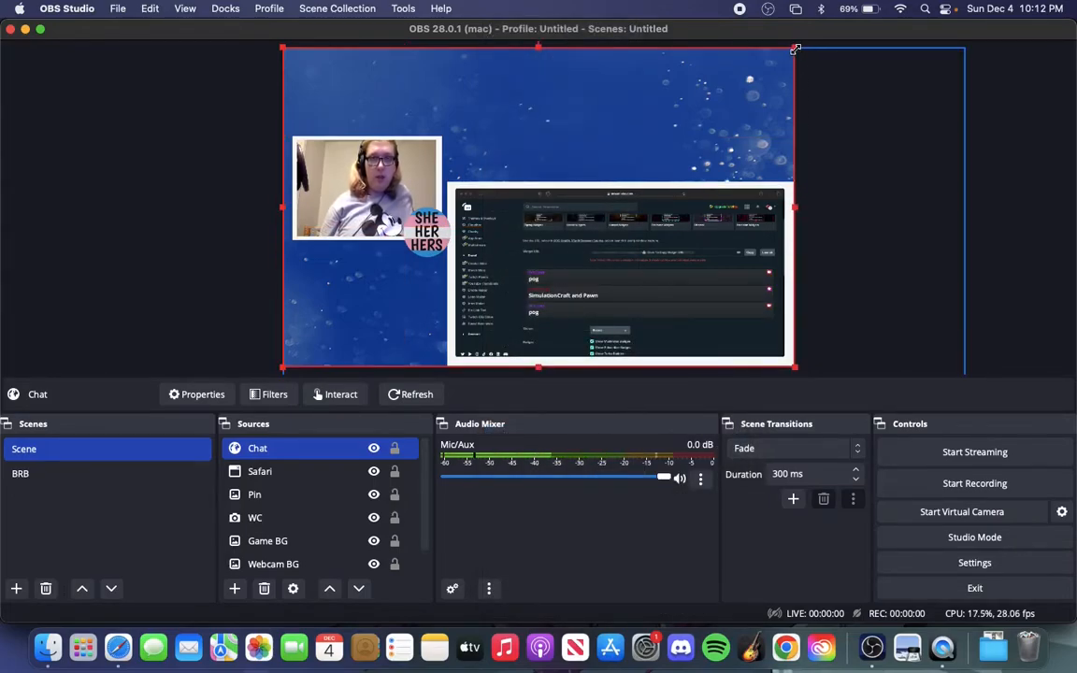
left_click_drag(765, 76, 404, 242)
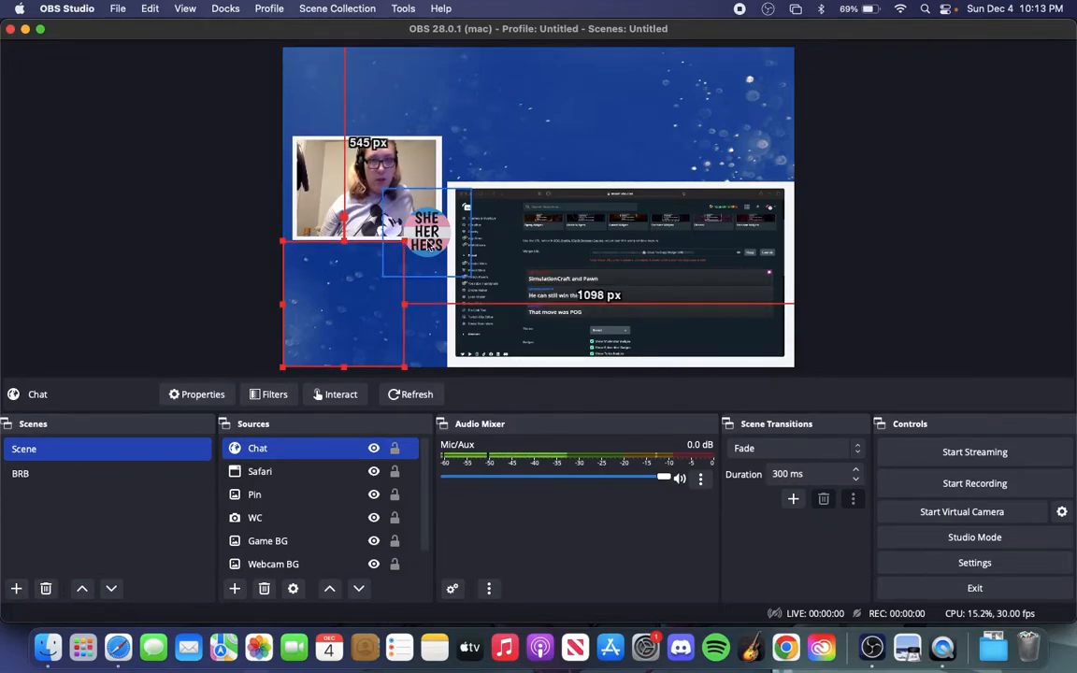
Shift the pronoun pin slightly up and widen the Chat source until it meets the left edge of the game frame
left_click(432, 230)
mouse_move(432, 230)
left_mouse_down()
mouse_move(465, 175)
mouse_move(437, 224)
left_mouse_up()
left_click(365, 295)
left_click_drag(406, 305, 448, 305)
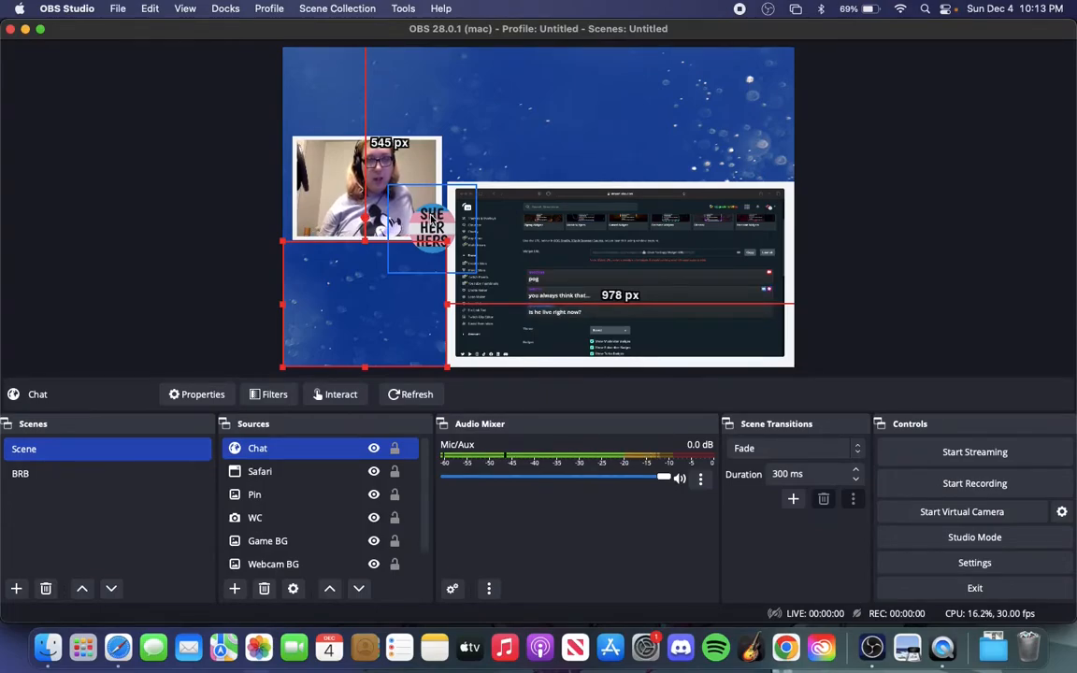
Move the Pin source above Chat in the source order and deselect it
left_click(277, 502)
left_click_drag(277, 505, 281, 443)
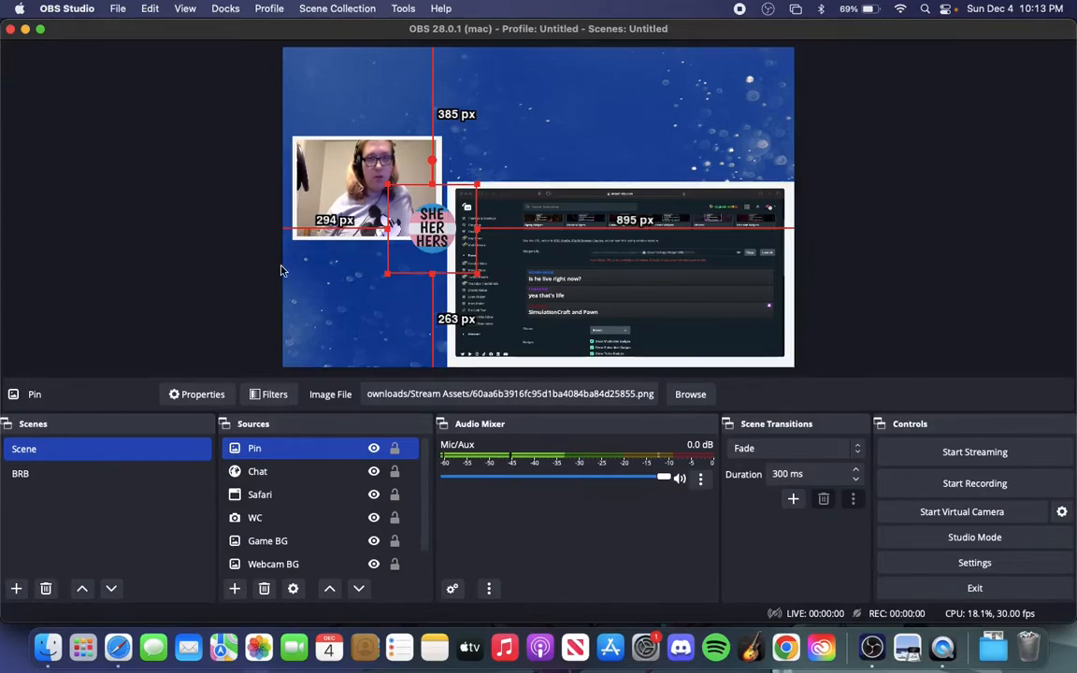
left_click(214, 265)
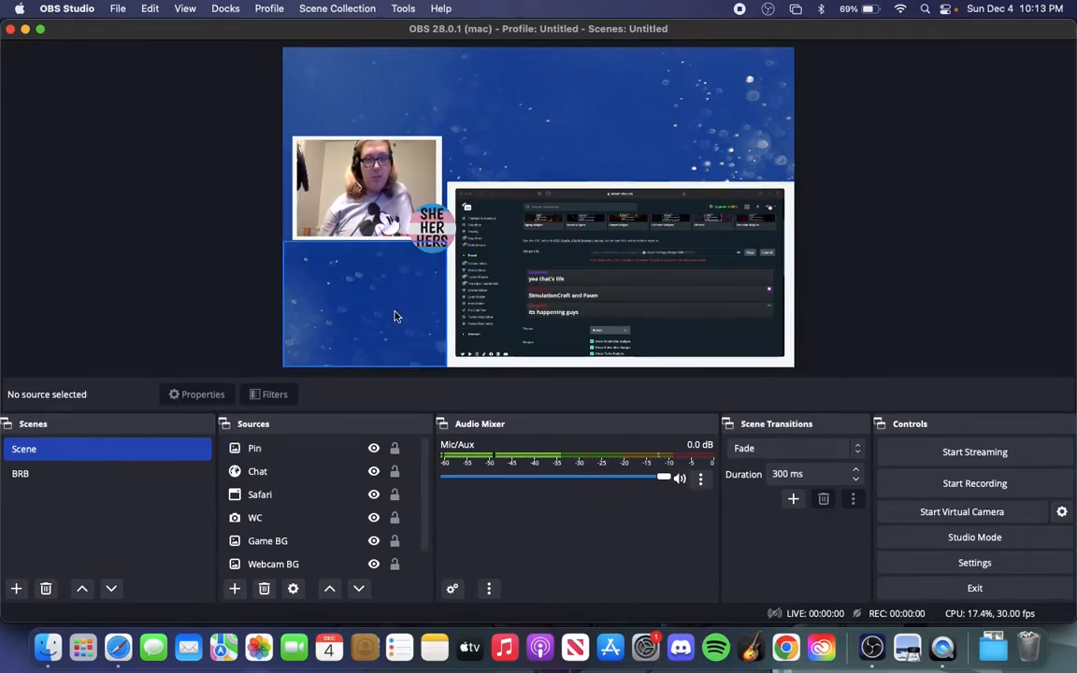
Switch to Safari, send the test message "oogoa booga" in the Twitch channel's stream chat and dismiss the Shield Mode notice
left_click(118, 647)
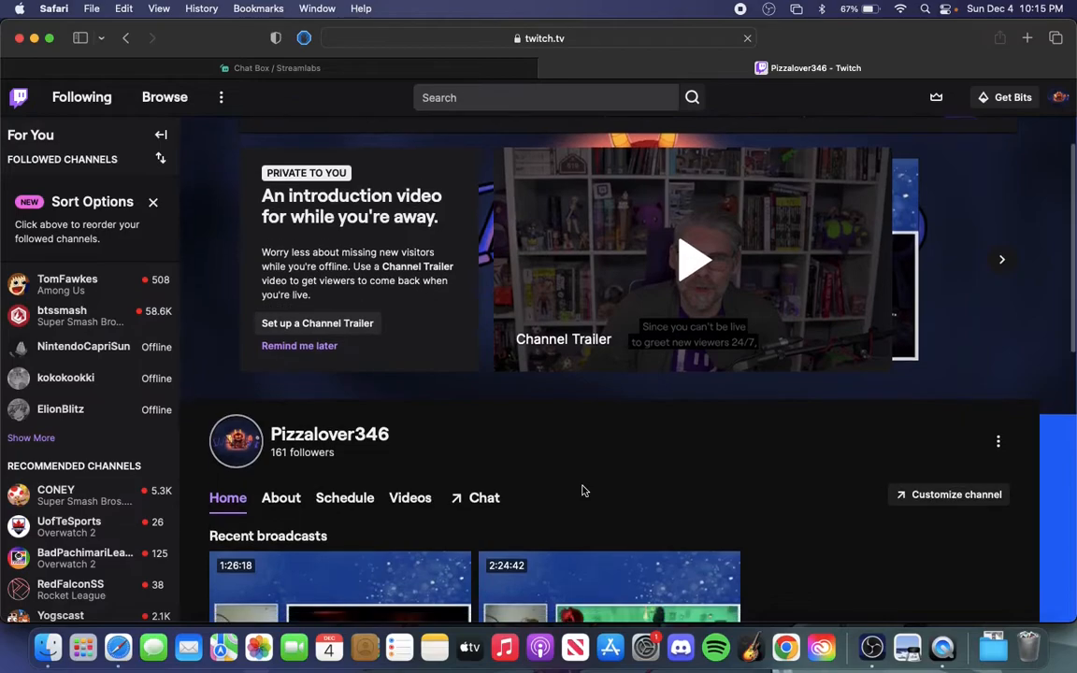
scroll(582, 490, "down", 3)
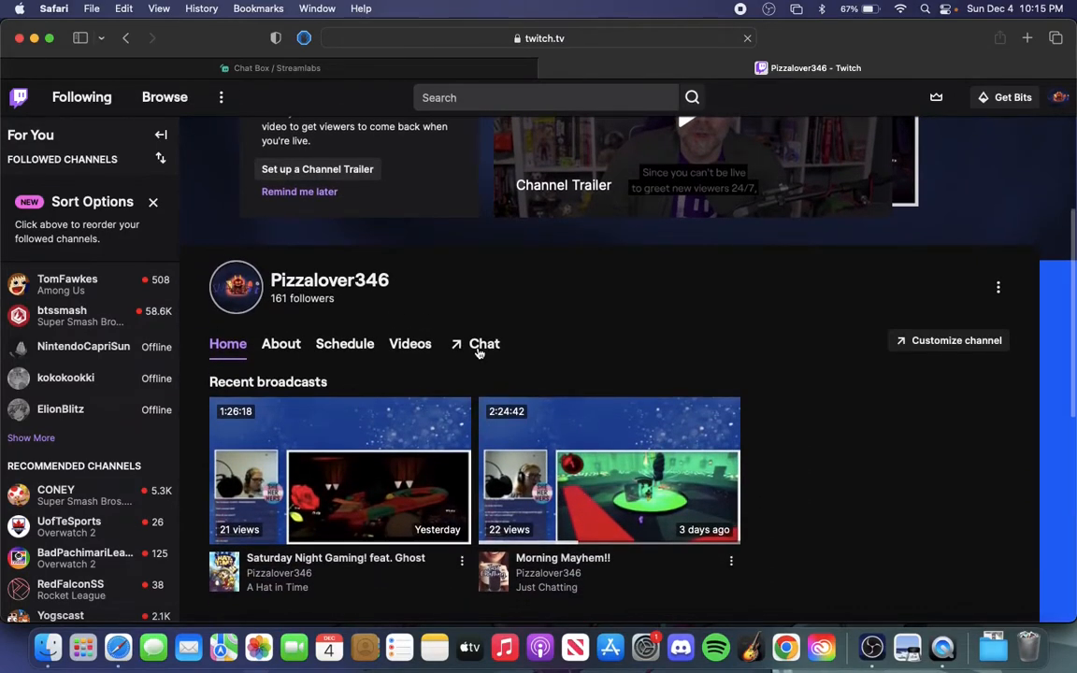
left_click(373, 559)
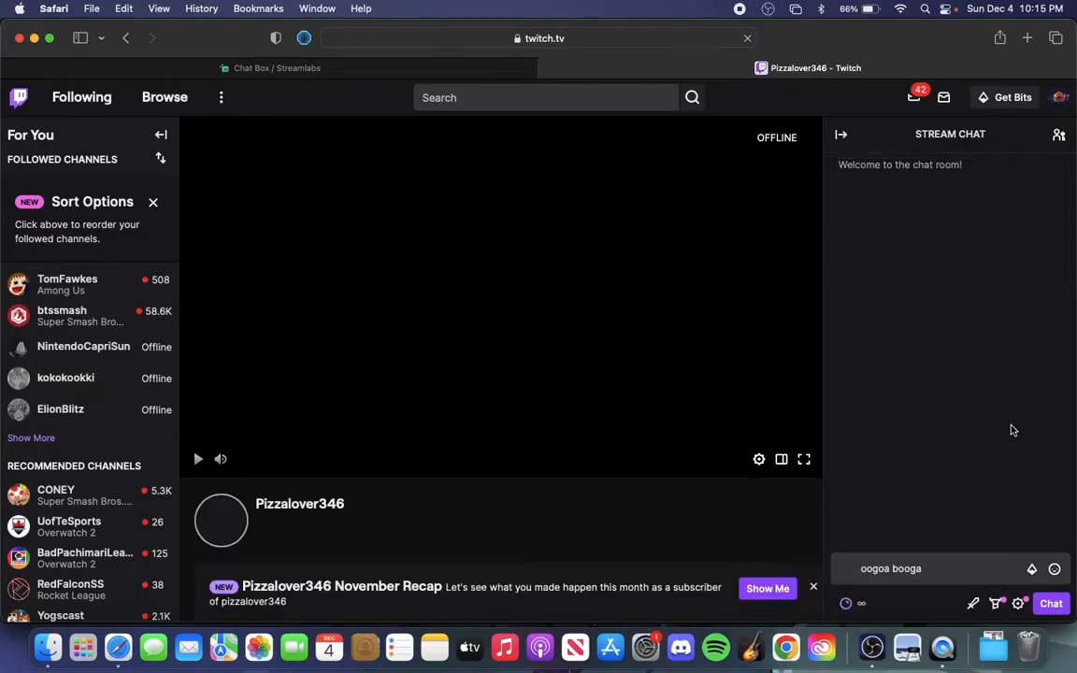
left_click(935, 567)
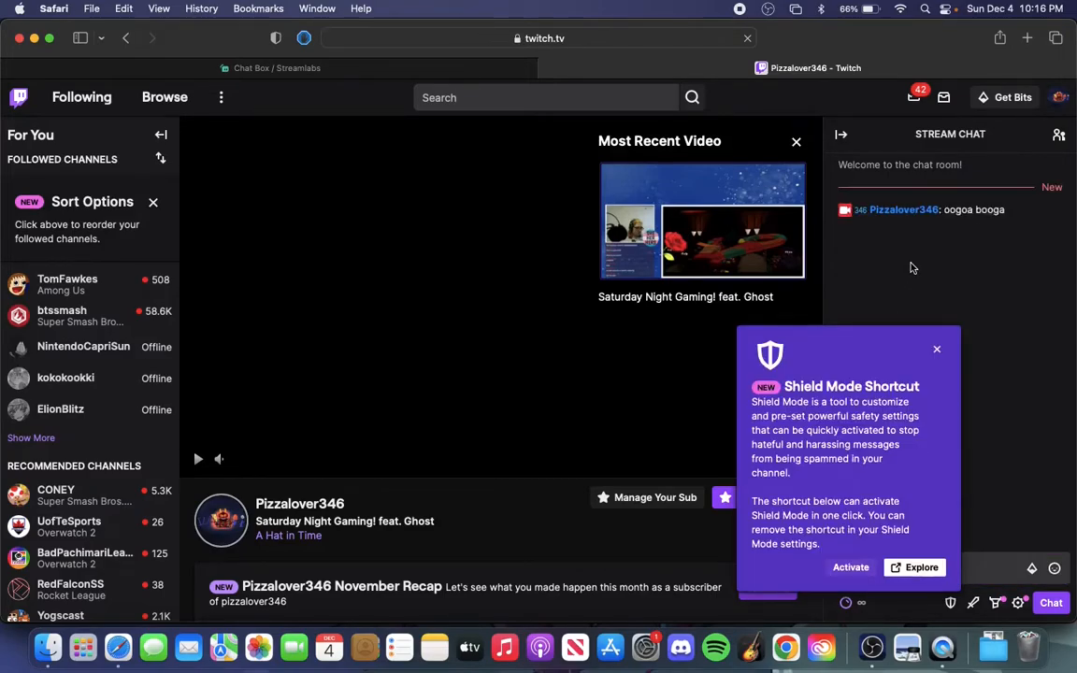
left_click(938, 354)
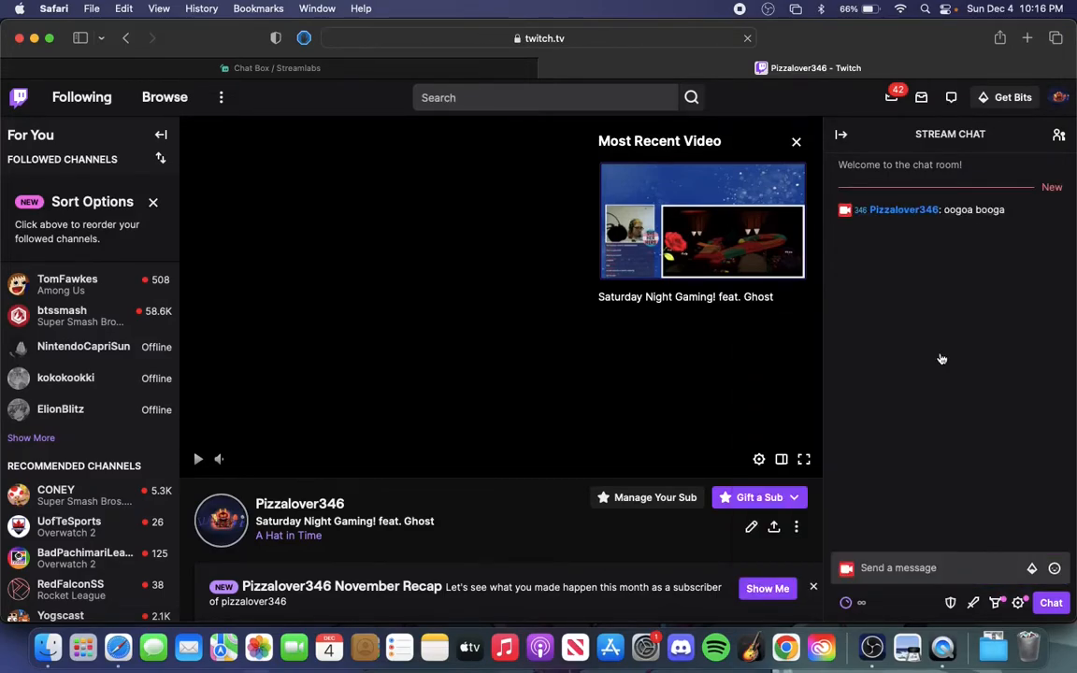
Switch to OBS Studio, check the chat overlay in Scene and compare it with the BRB scene
left_click(871, 647)
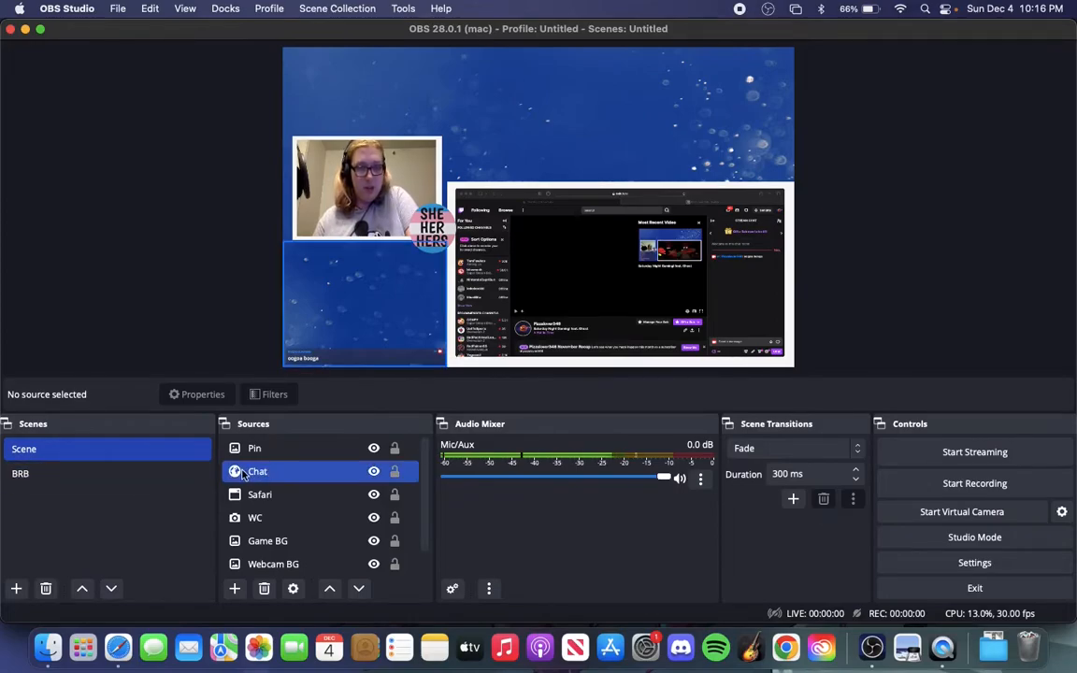
left_click(43, 468)
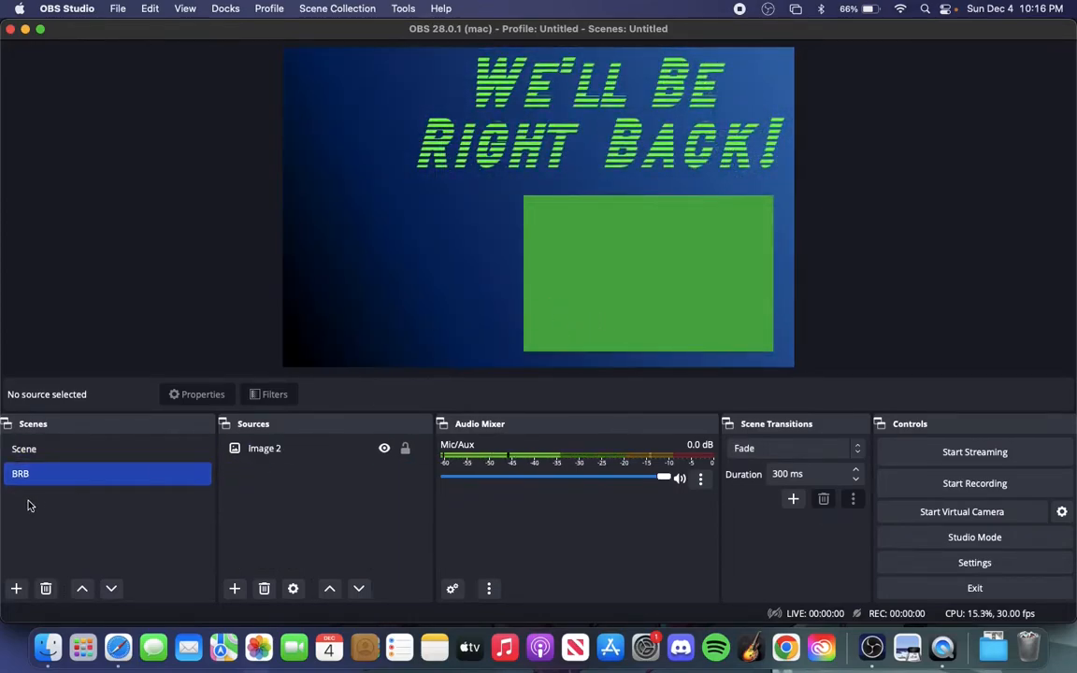
left_click(67, 450)
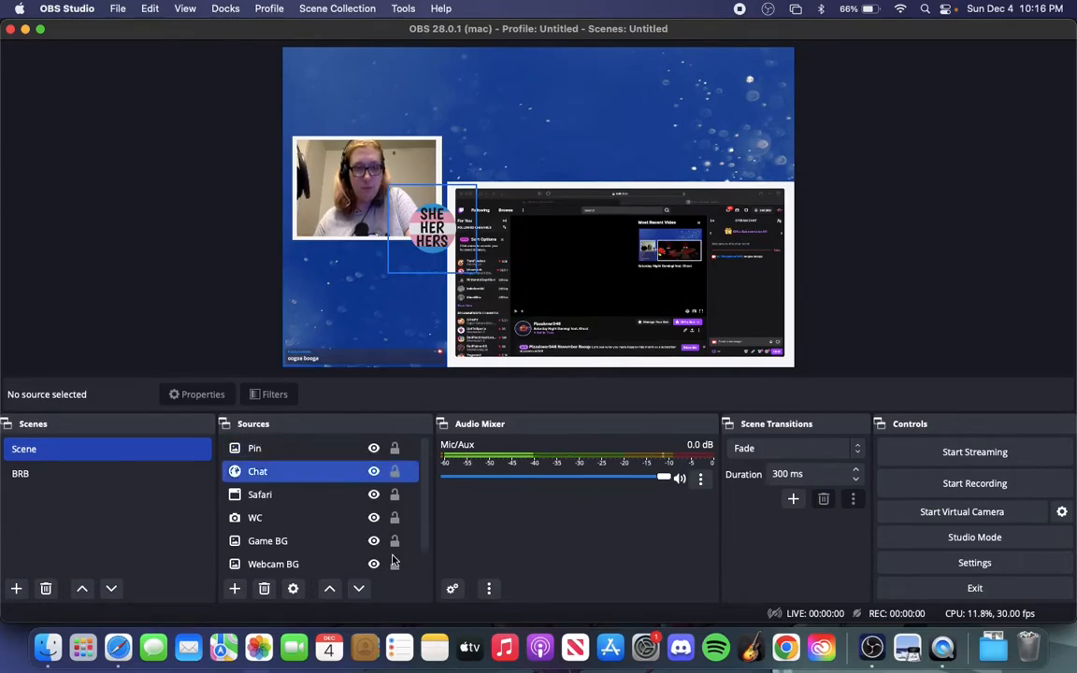
Switch to Safari, open the Alert Box widget from the Streamlabs widget gallery and dismiss its introductory tutorial
left_click(117, 647)
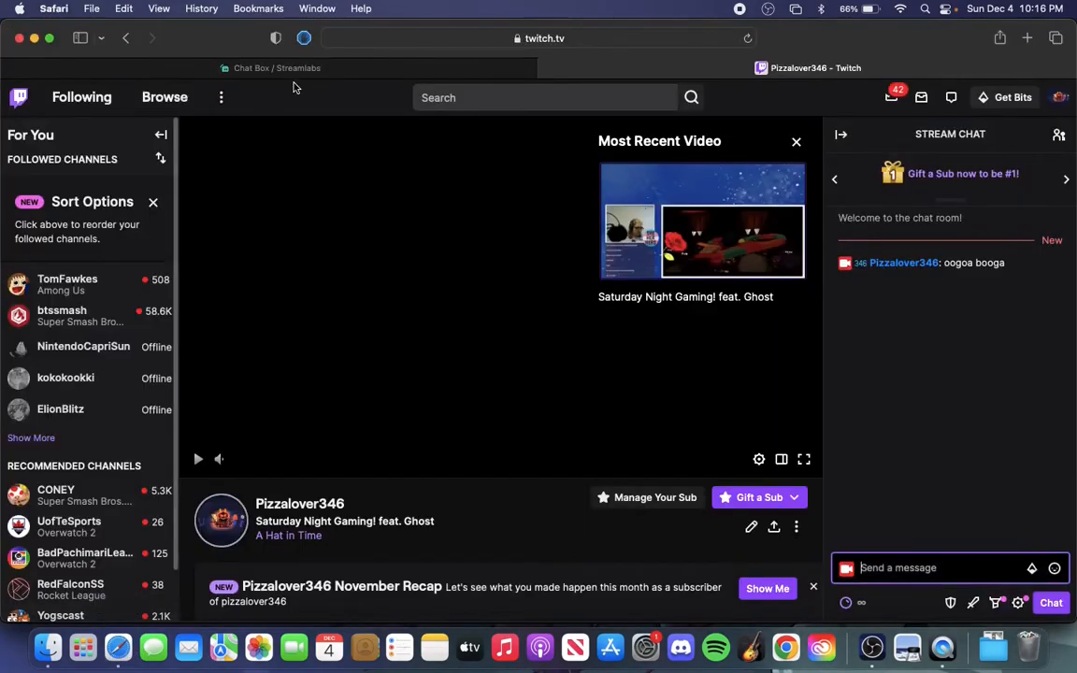
left_click(278, 71)
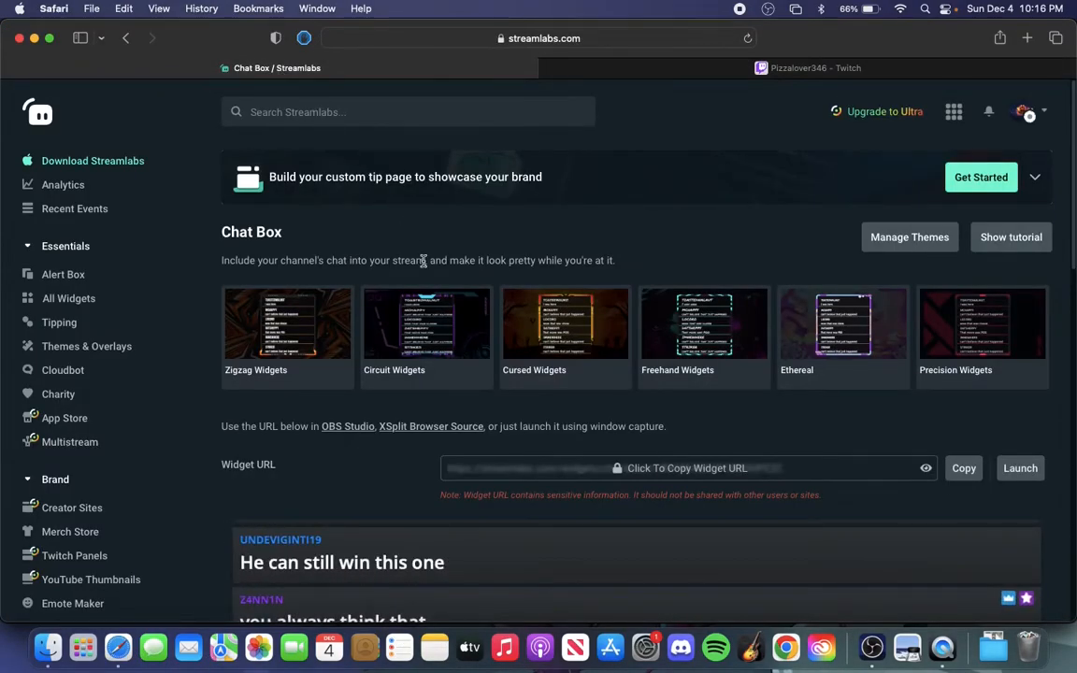
left_click(67, 305)
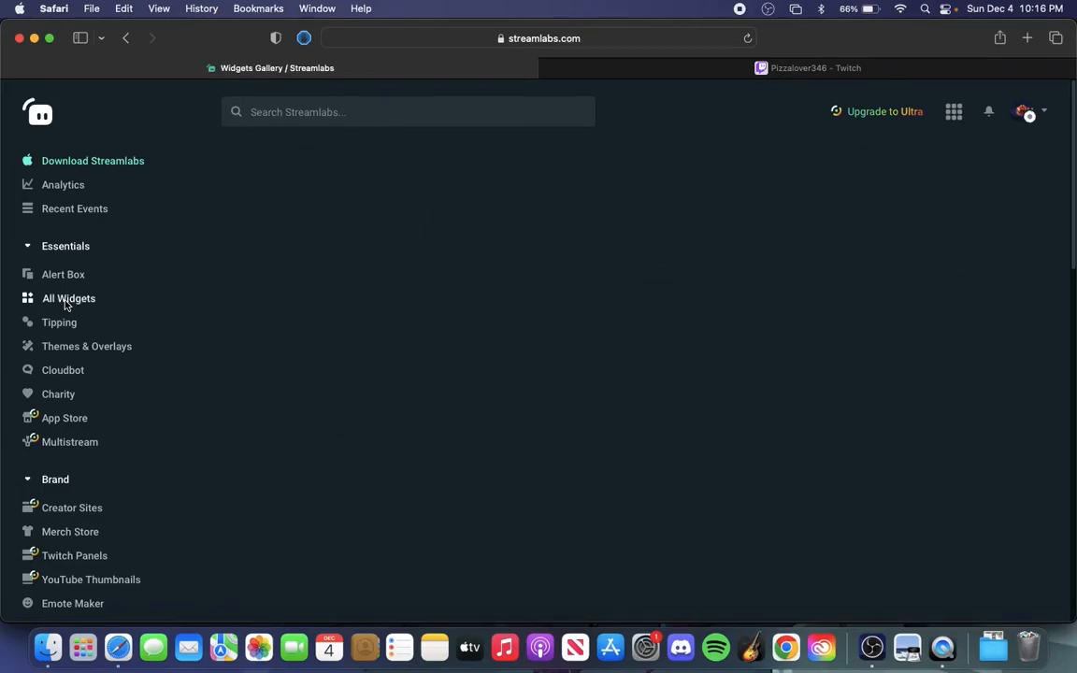
scroll(414, 298, "down", 2)
scroll(414, 298, "down", 4)
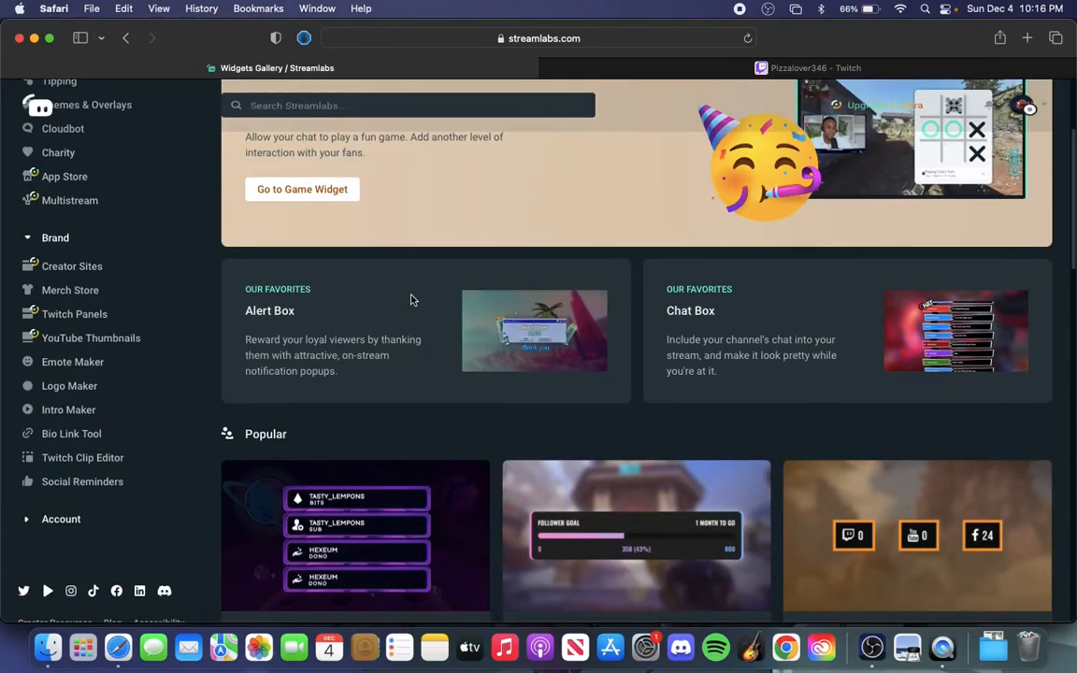
left_click(332, 319)
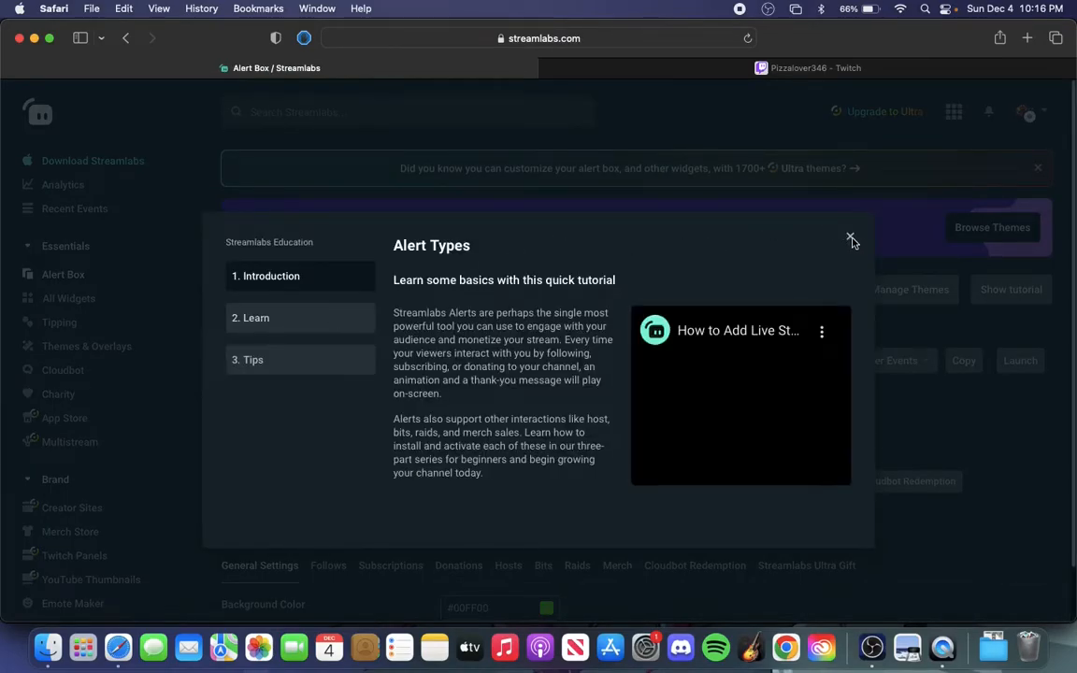
left_click(850, 237)
Look through the Alert Box general settings and copy the widget URL, accepting the notice about keeping it private
scroll(356, 400, "down", 10)
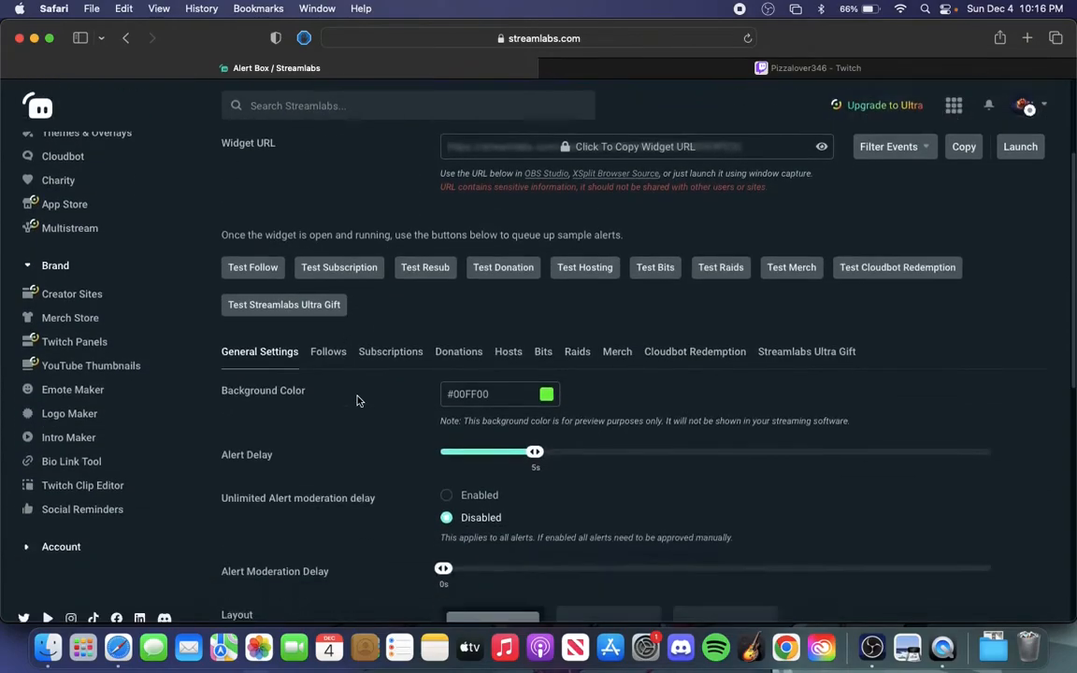
scroll(362, 371, "up", 3)
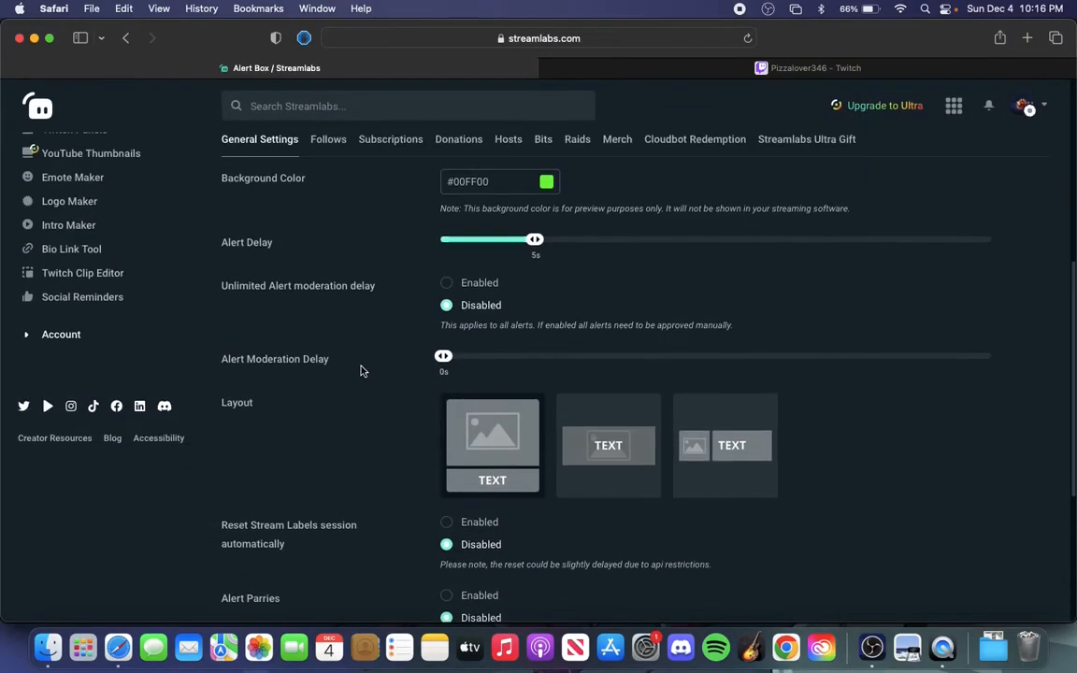
scroll(363, 371, "down", 5)
scroll(361, 371, "down", 2)
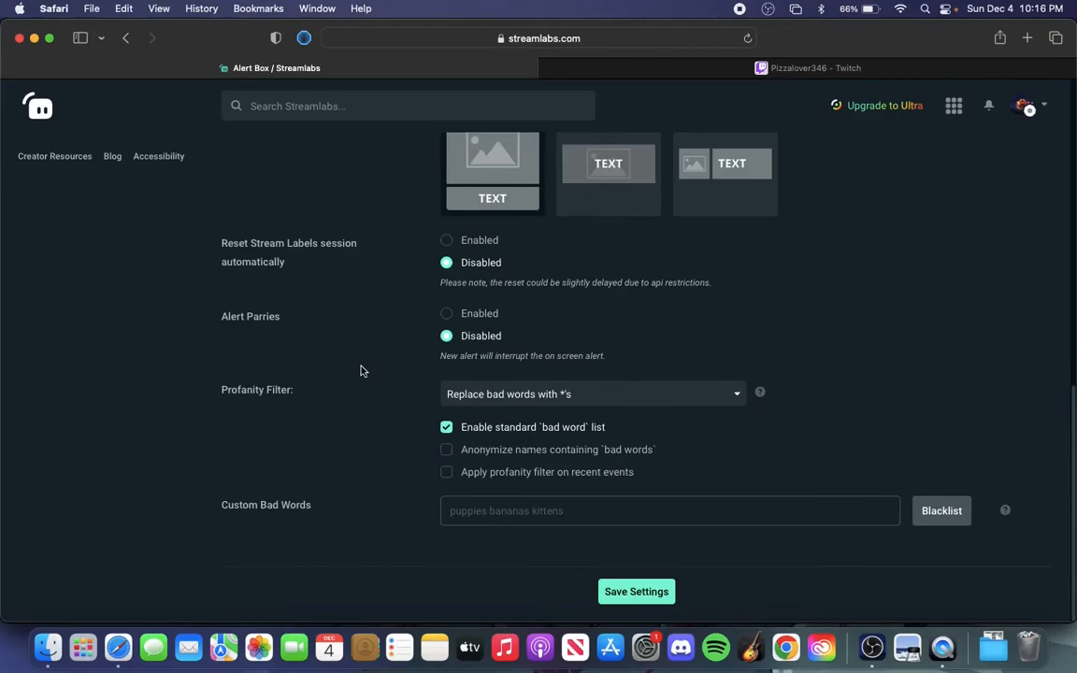
scroll(397, 398, "up", 8)
scroll(397, 401, "up", 3)
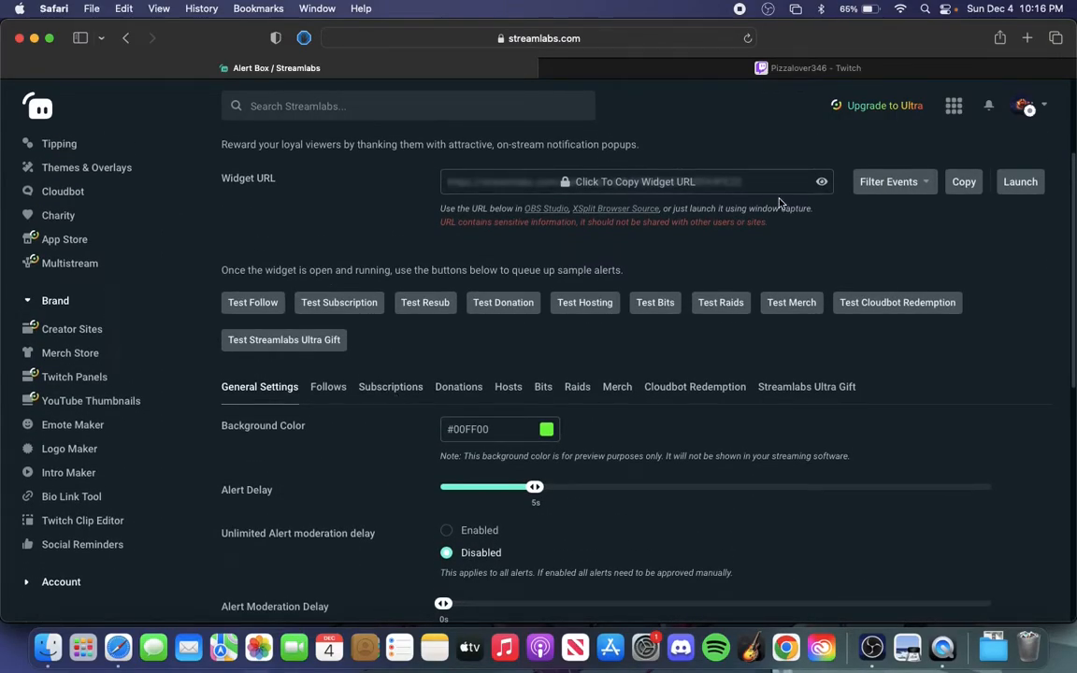
left_click(965, 184)
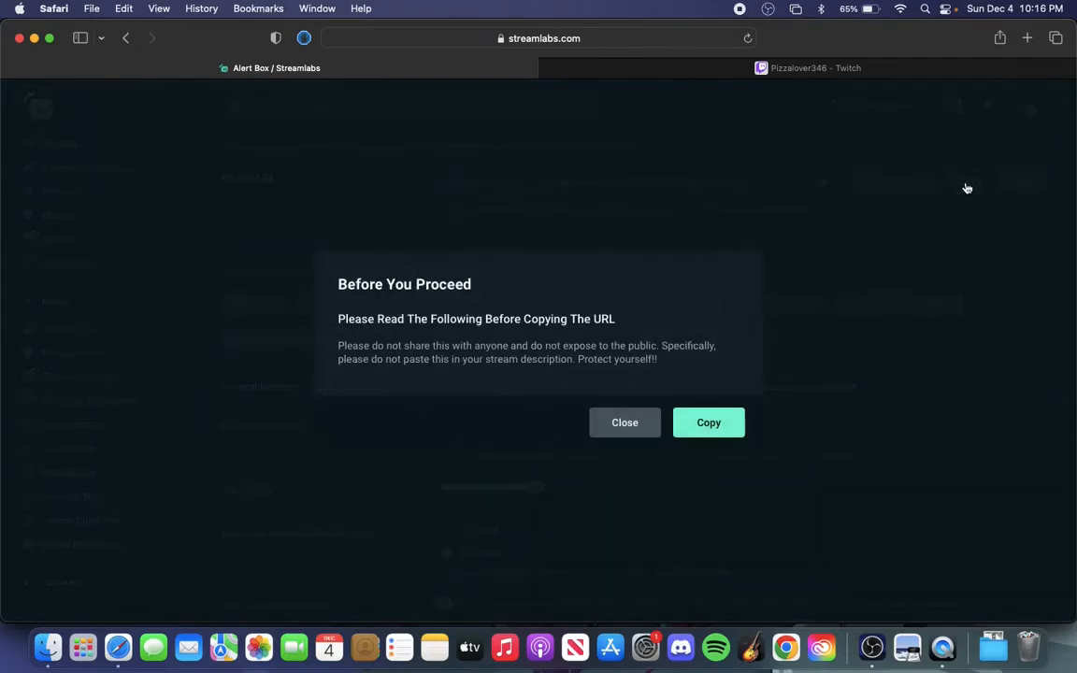
left_click(708, 423)
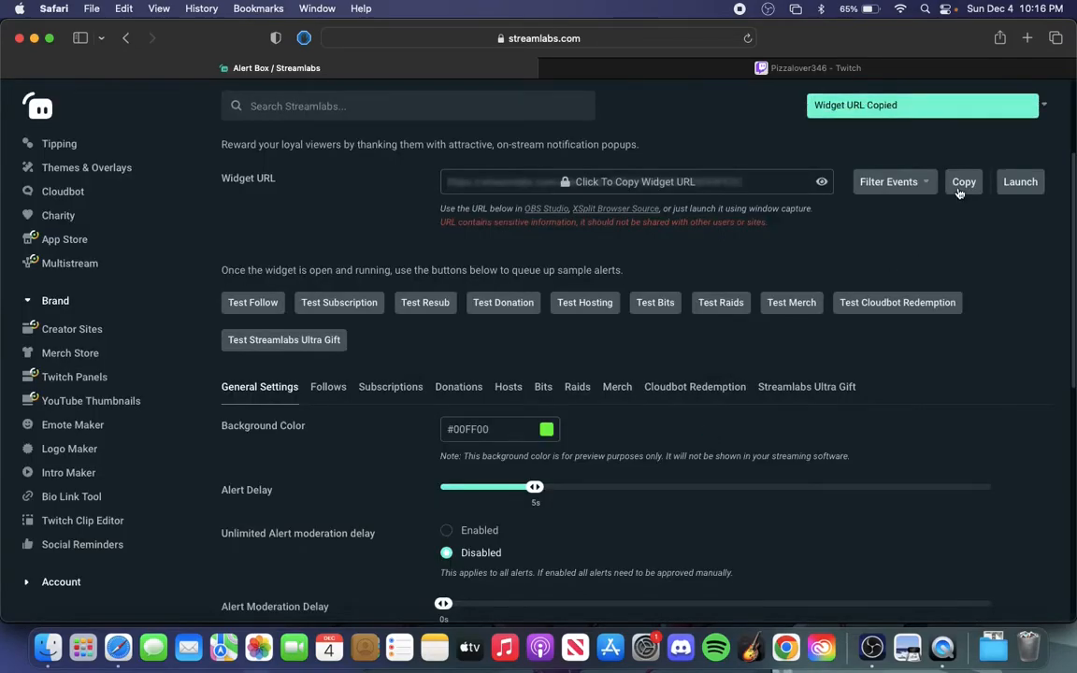
left_click(958, 190)
left_click(728, 431)
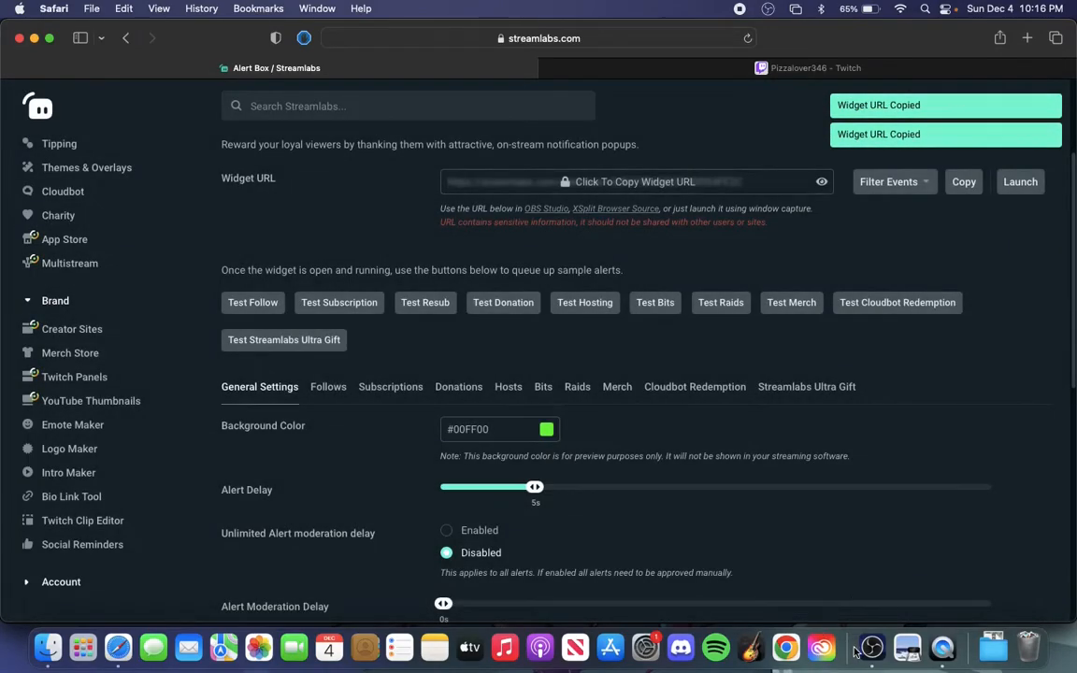
Switch to OBS Studio and add a new Browser source named "Alerts" to Scene, replacing its URL with the copied widget URL
left_click(872, 647)
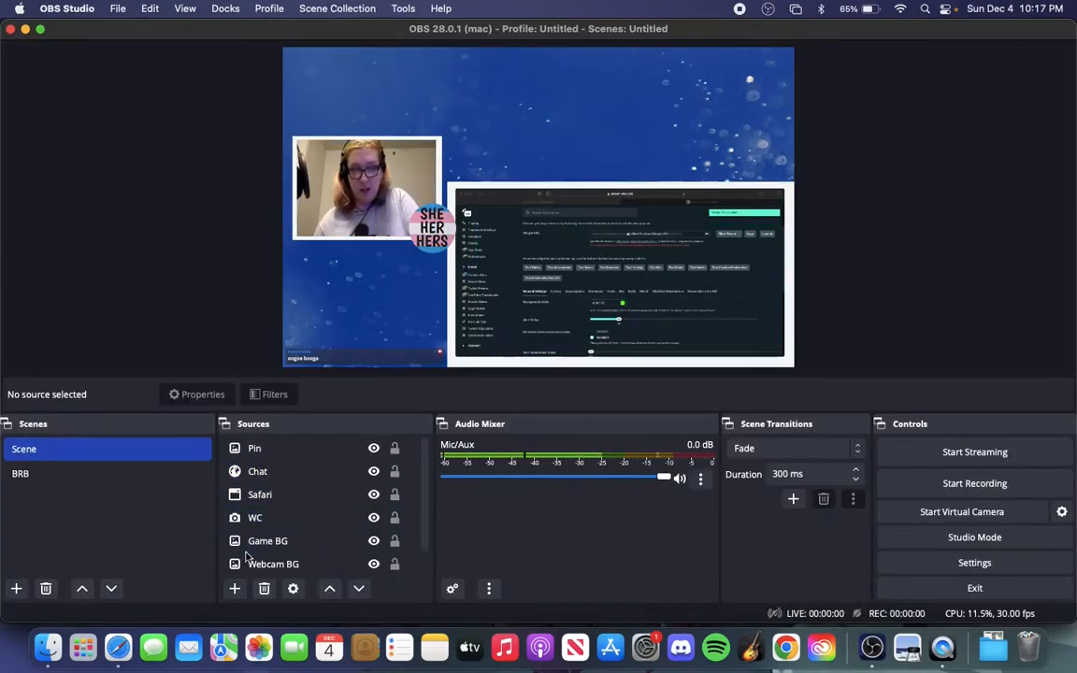
left_click(235, 589)
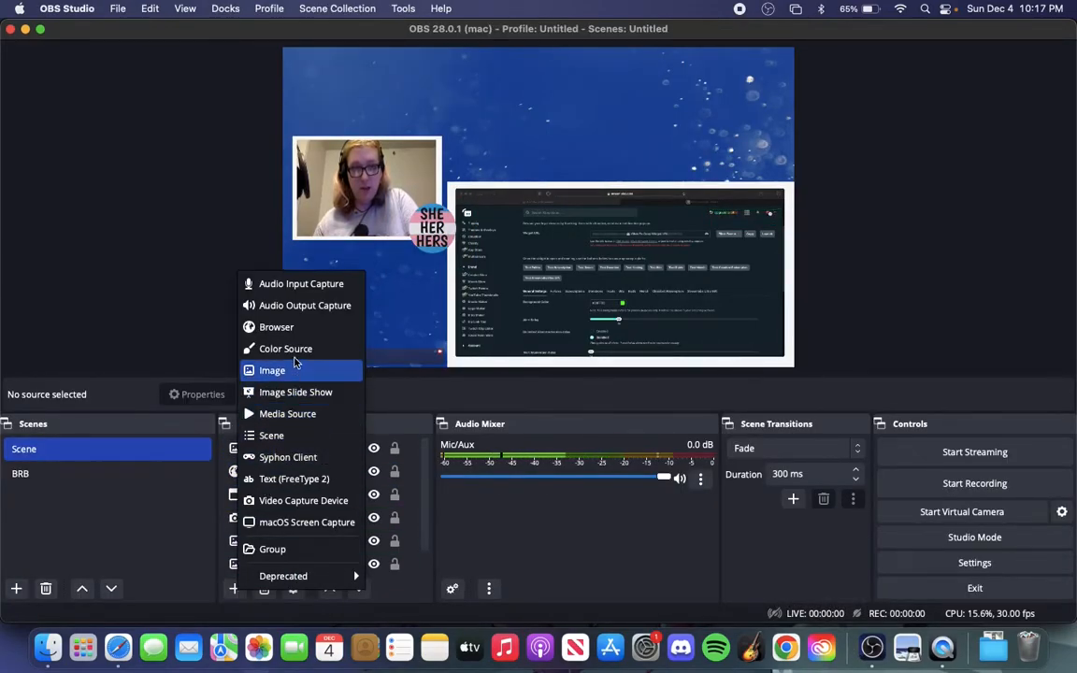
left_click(281, 327)
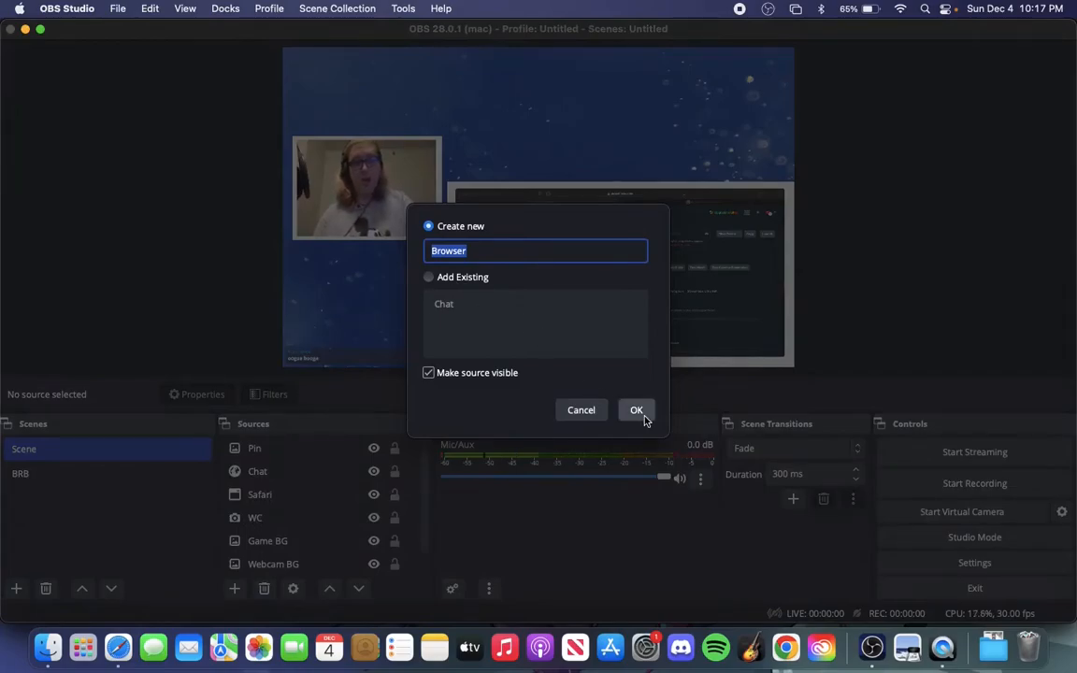
type("A")
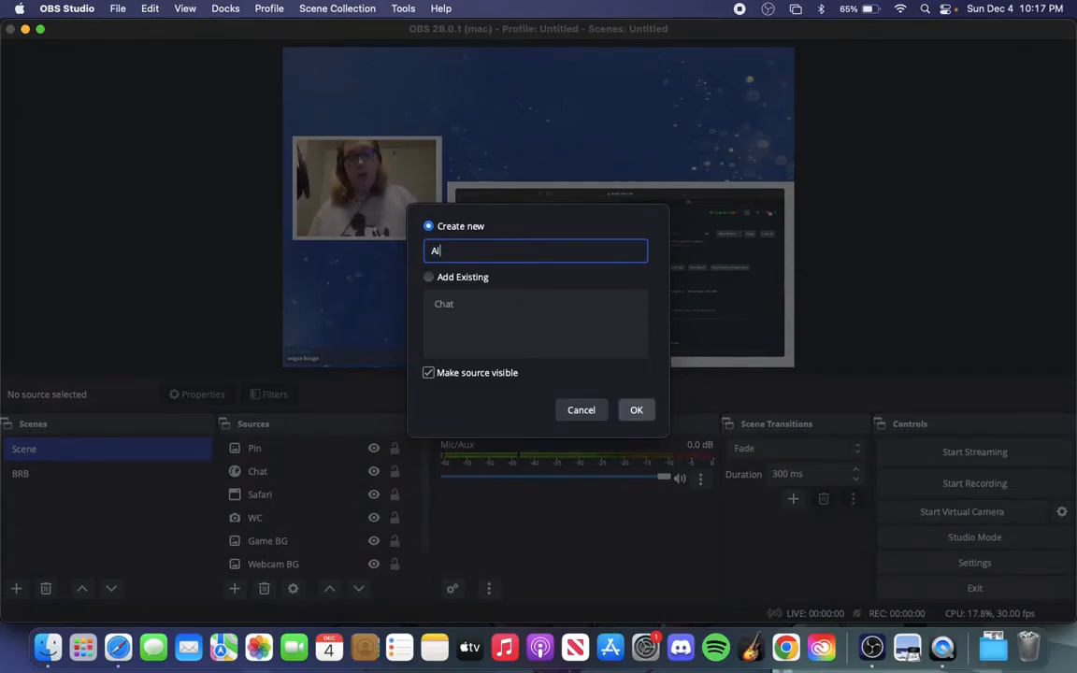
type("lerta")
key("Return")
left_click_drag(547, 345, 306, 345)
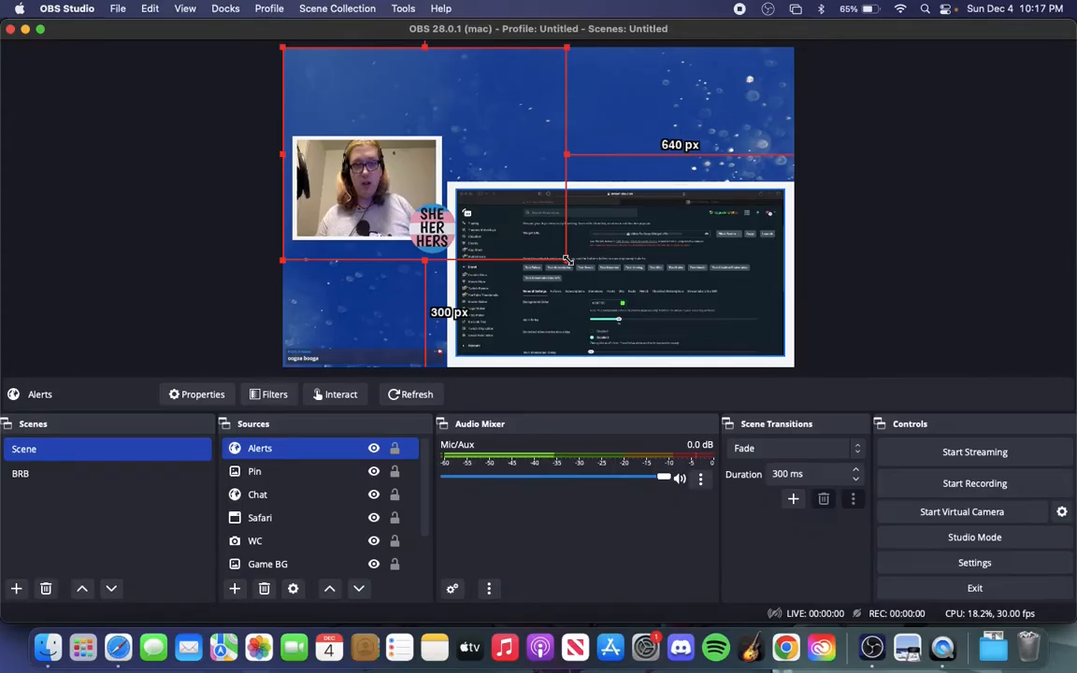
Shrink the Alerts source and place it above the game frame, about 498 px from the canvas's left edge and 29 px from its top
left_click_drag(565, 260, 534, 145)
left_click_drag(560, 85, 596, 56)
left_click_drag(566, 92, 571, 94)
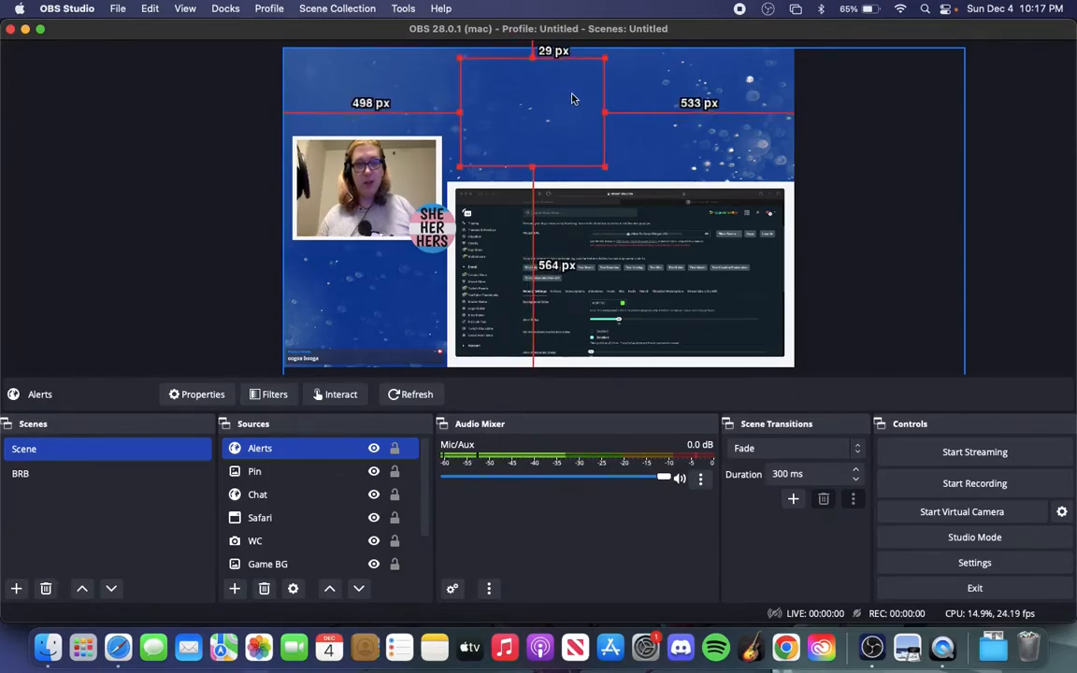
left_click(149, 241)
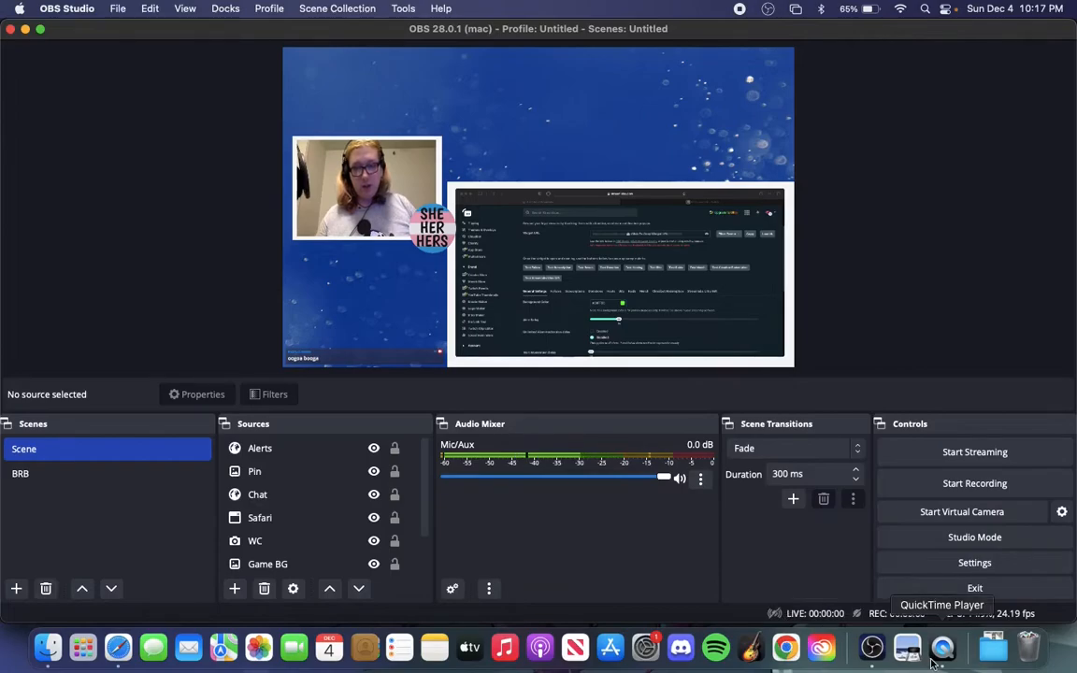
Switch to Safari, send a test follow alert from the Streamlabs Alert Box and return to OBS Studio to check it
left_click(118, 647)
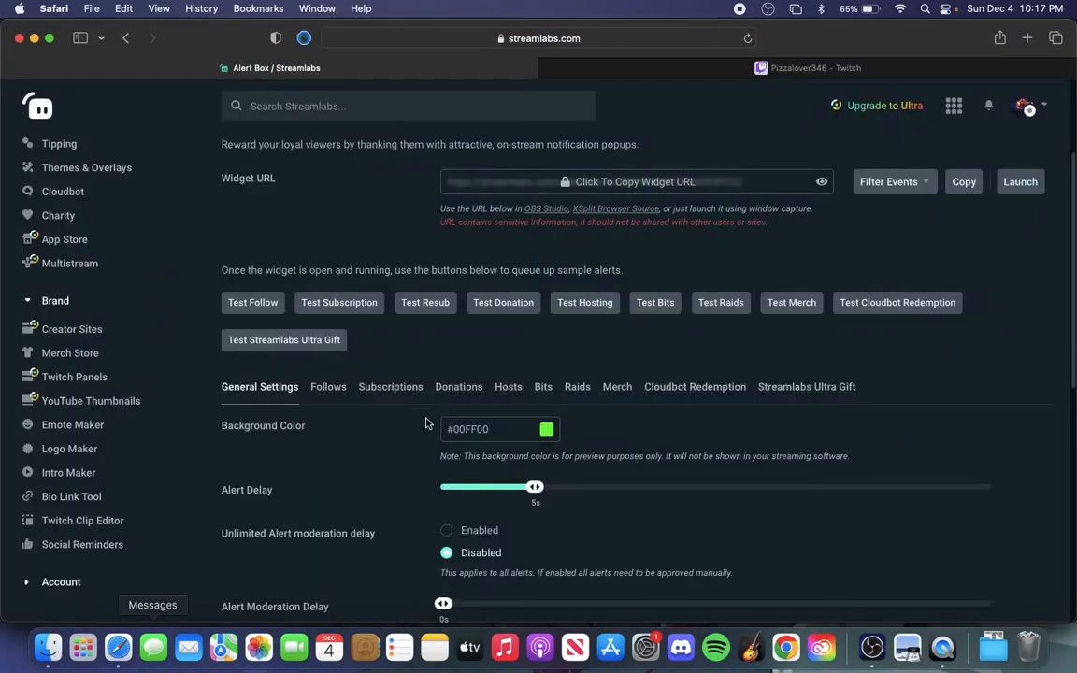
left_click(273, 313)
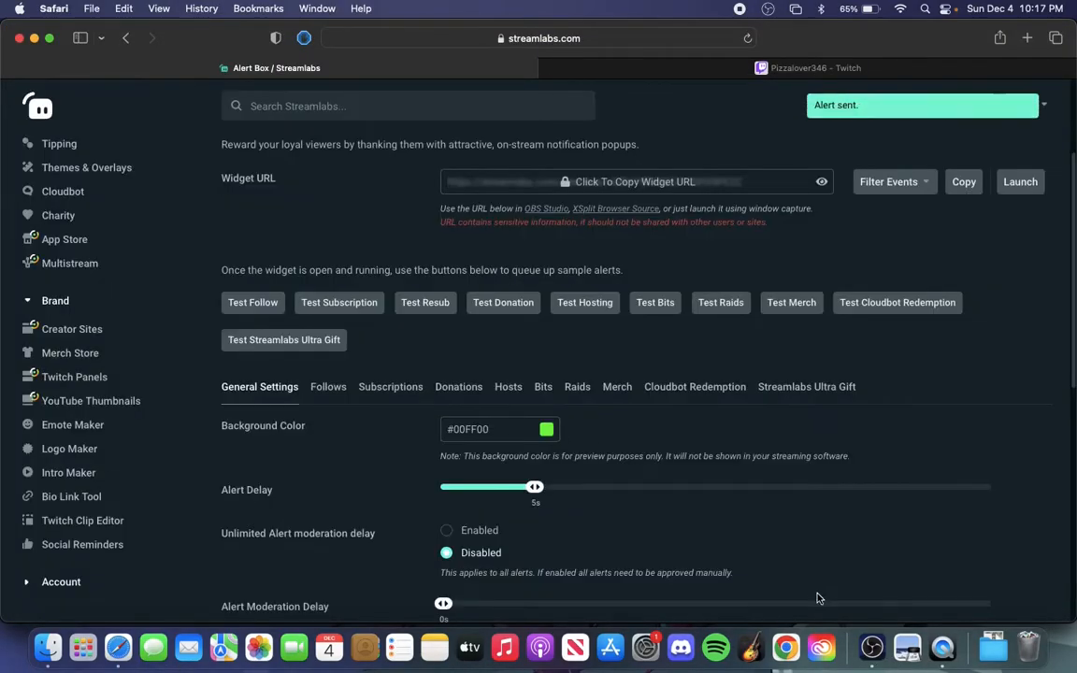
left_click(871, 647)
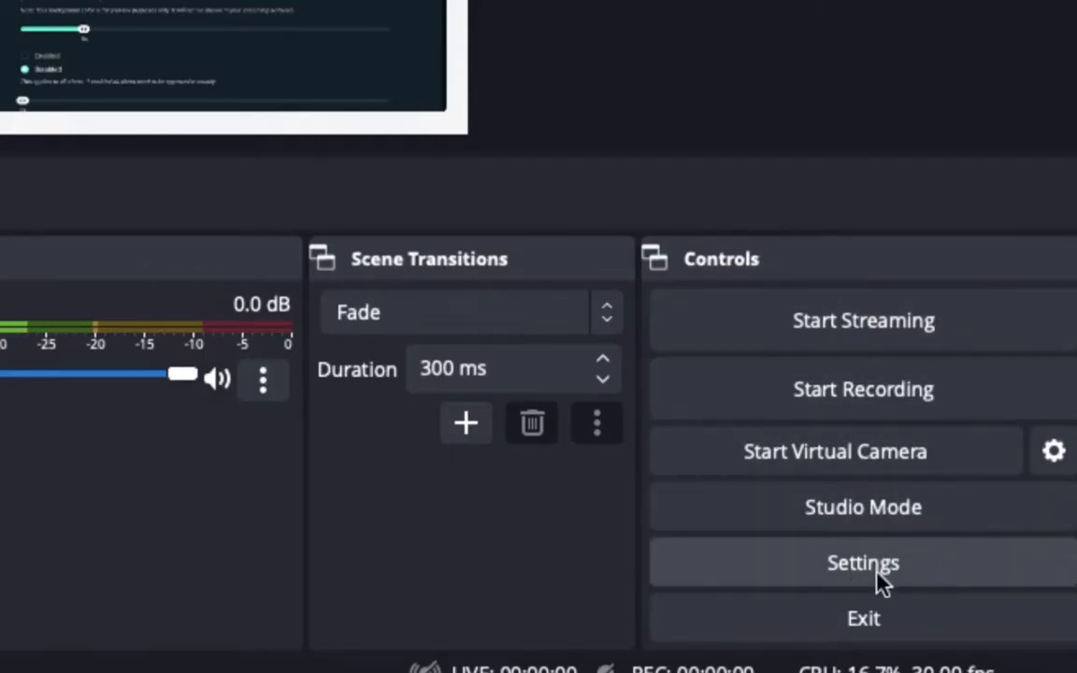
Connect the Twitch account in the stream settings and authorize OBS Studio to access it
left_click(884, 576)
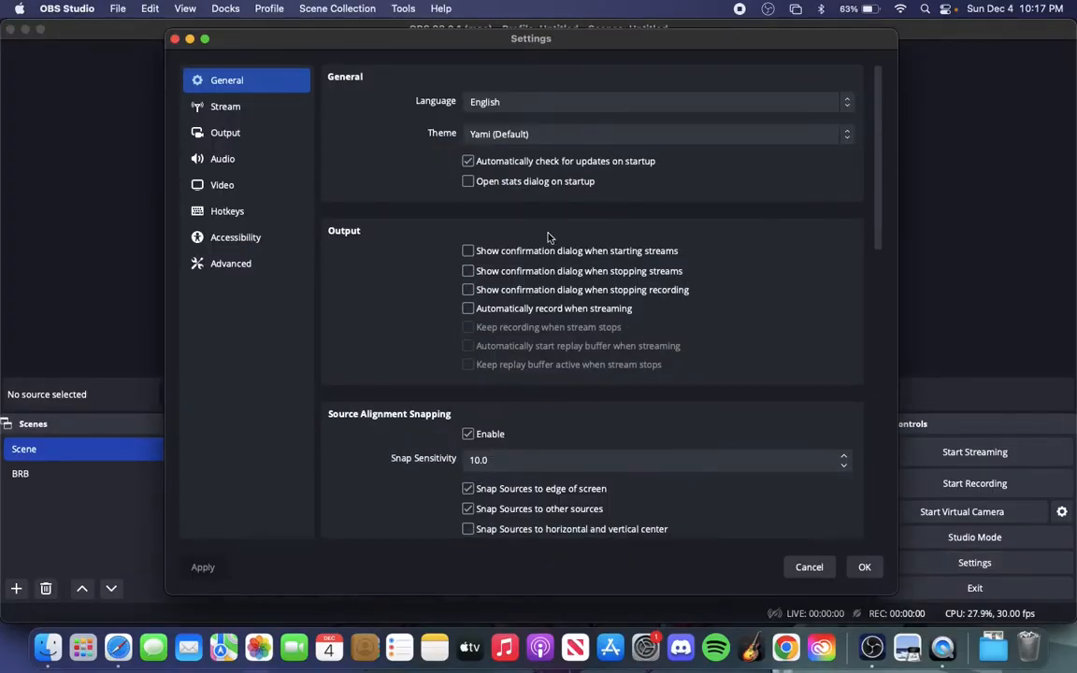
left_click(249, 111)
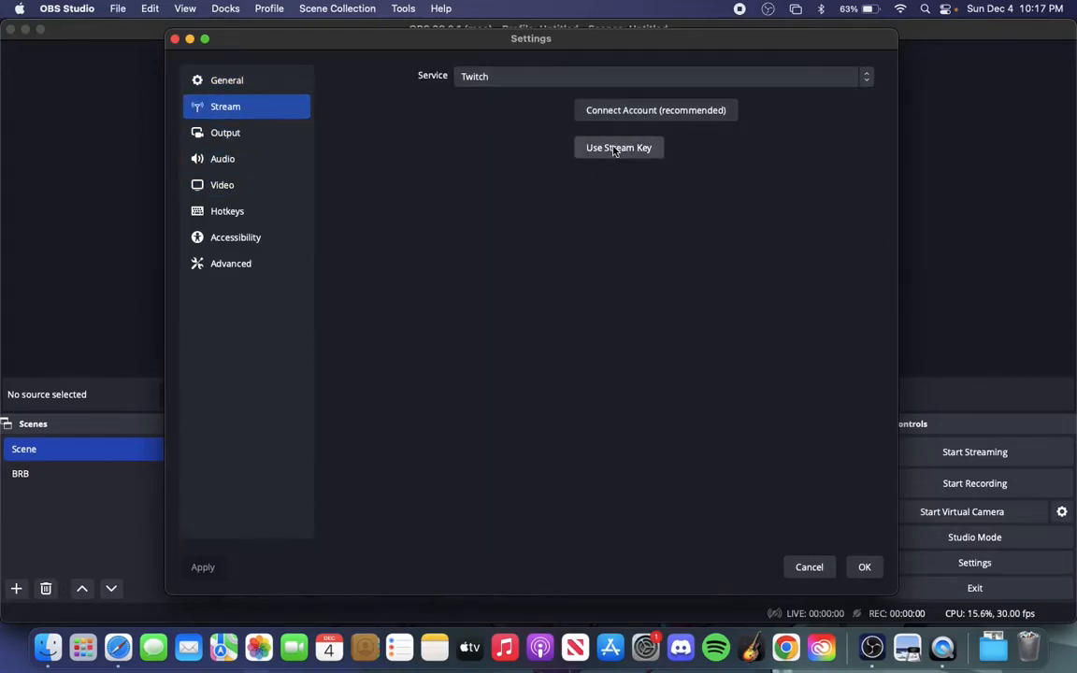
left_click(635, 116)
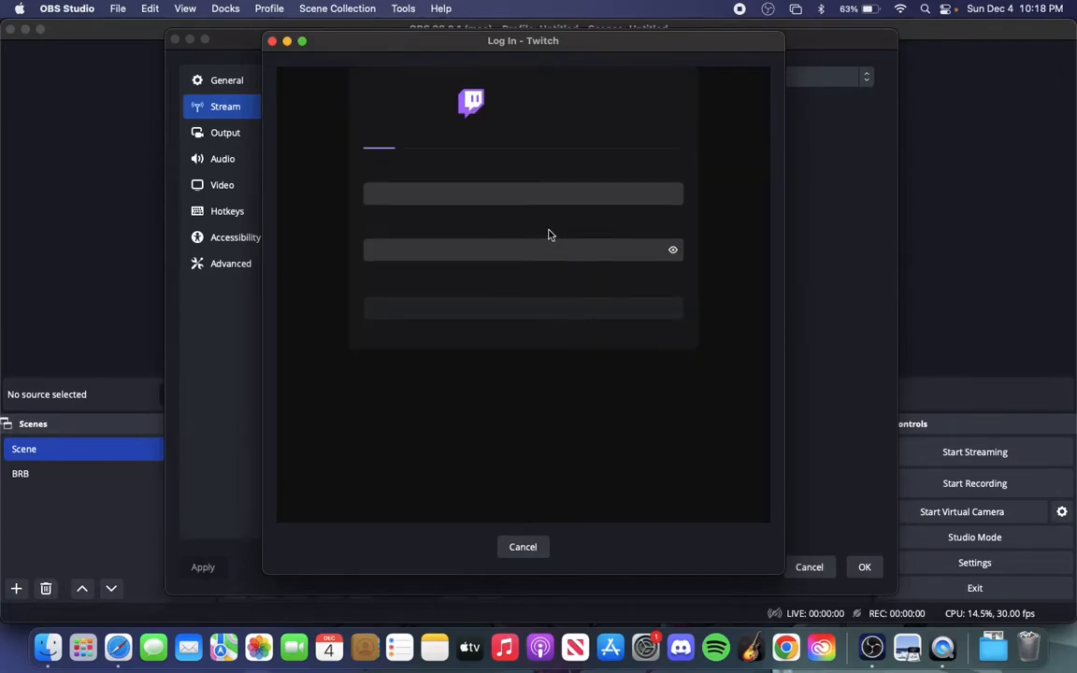
scroll(363, 246, "up", 5)
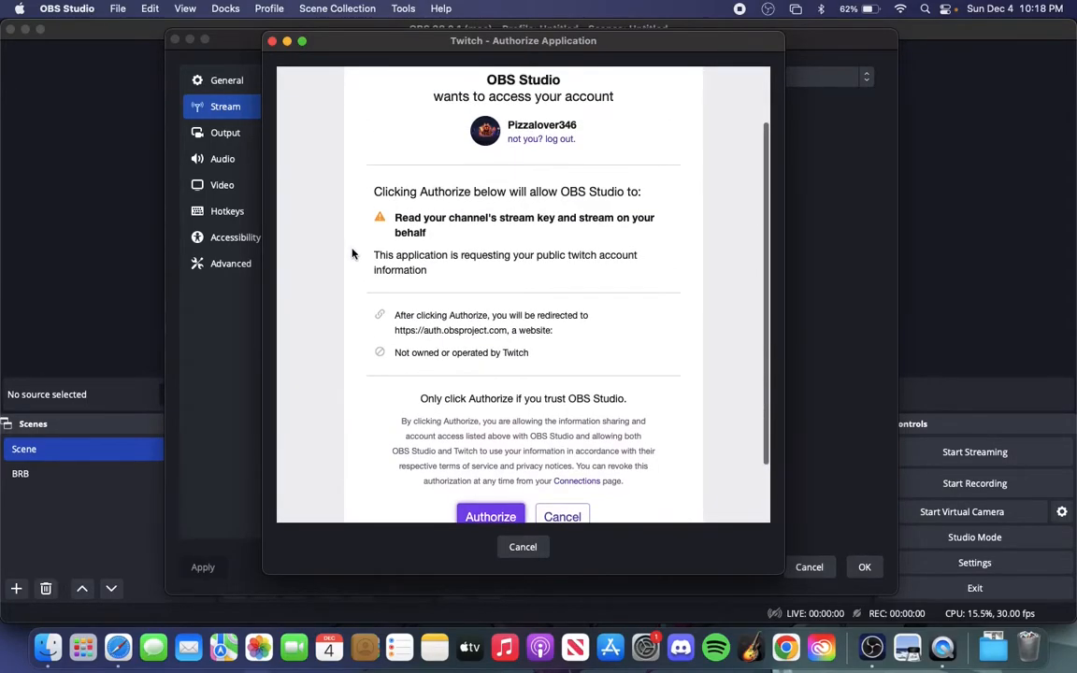
scroll(352, 296, "down", 2)
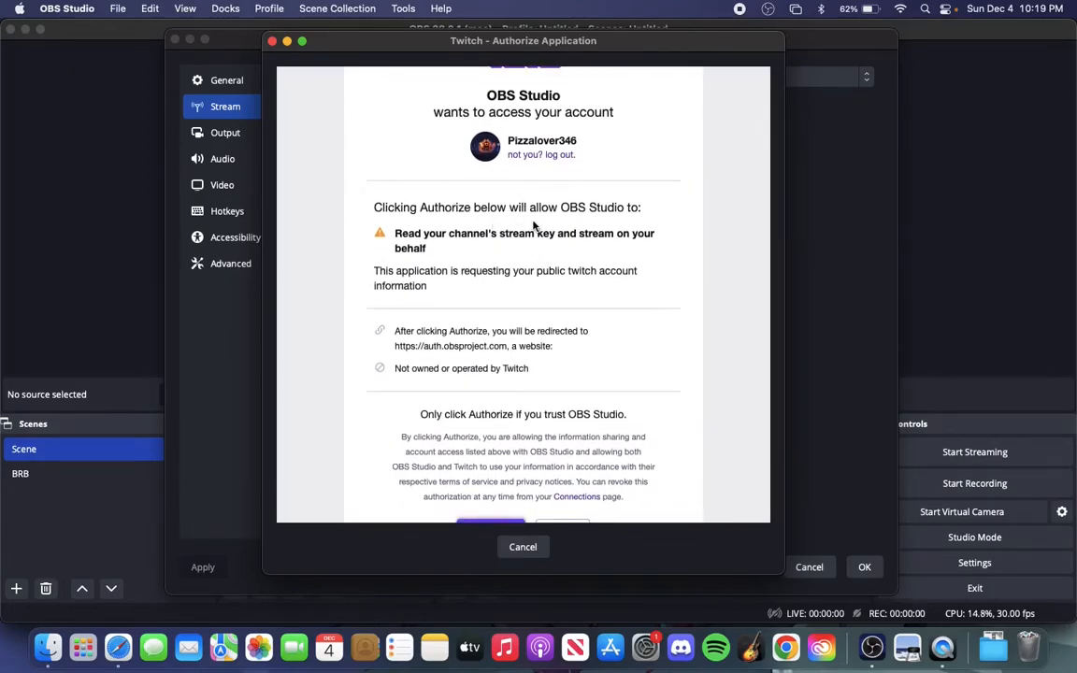
scroll(490, 258, "down", 3)
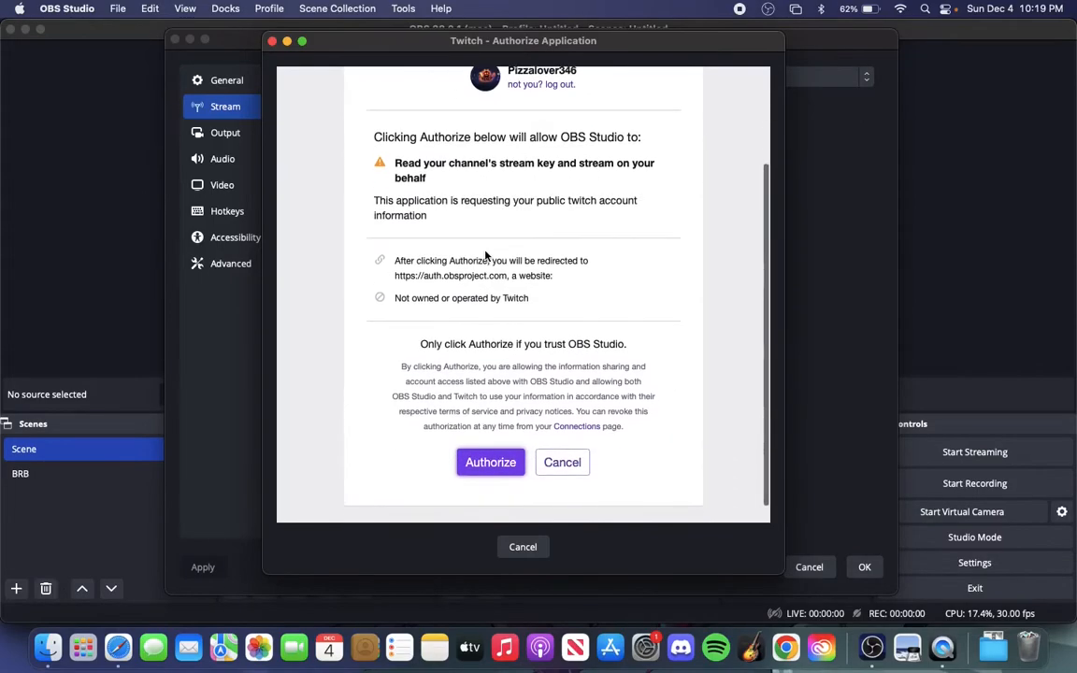
left_click(493, 444)
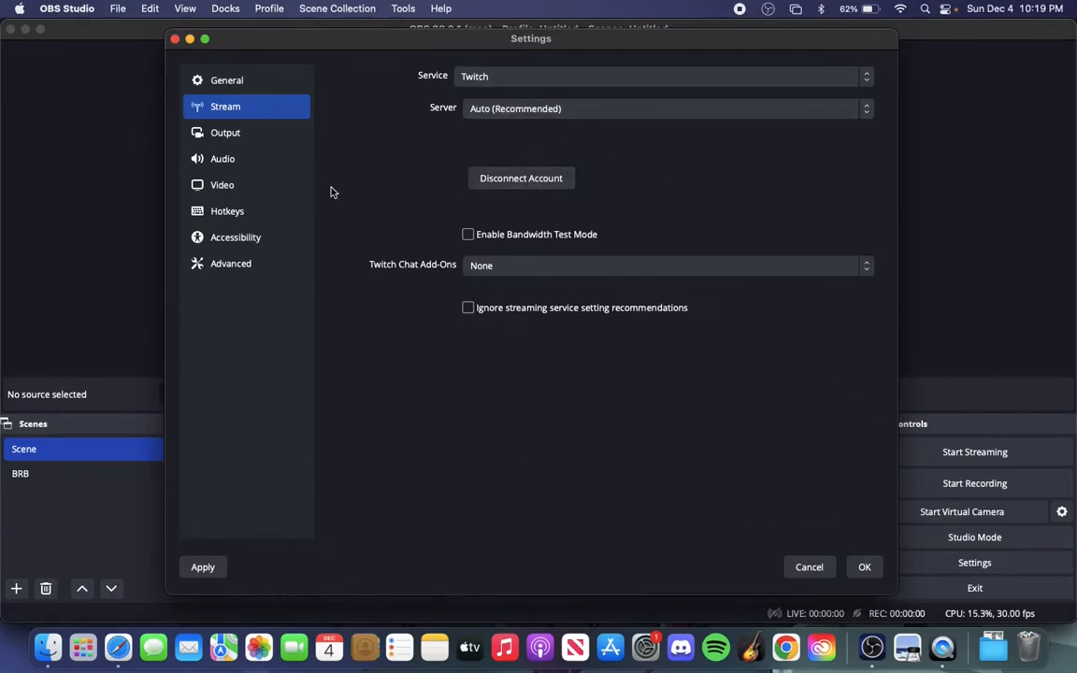
Set the streaming video bitrate to 1400 Kbps in the output settings and check the available recording formats
left_click(242, 139)
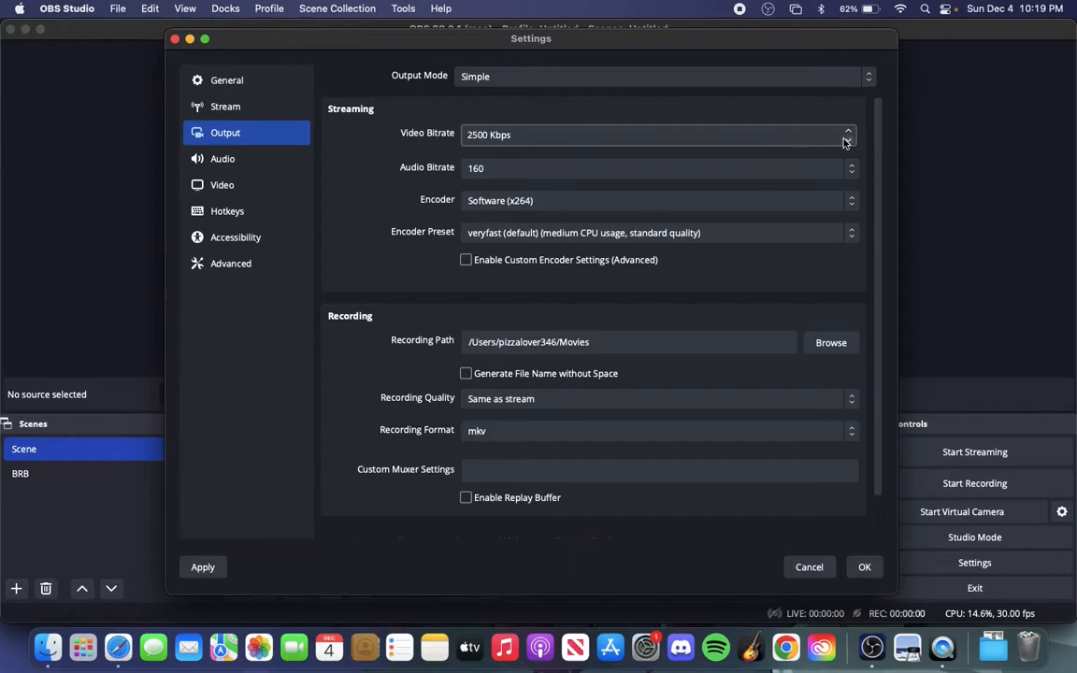
left_click(477, 135)
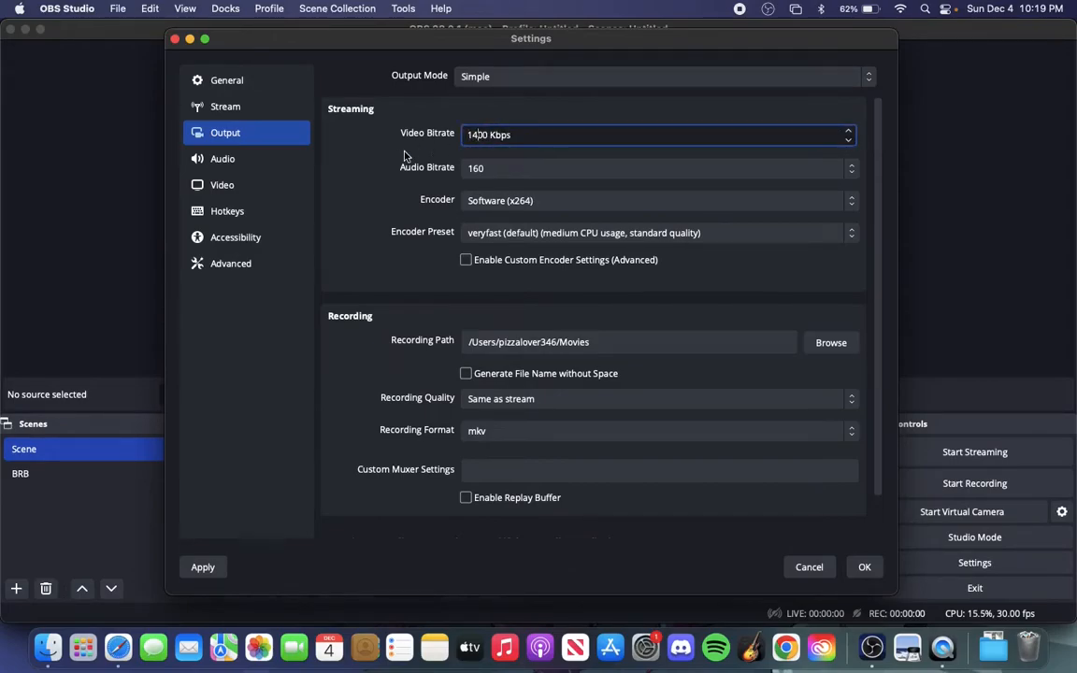
left_click(350, 173)
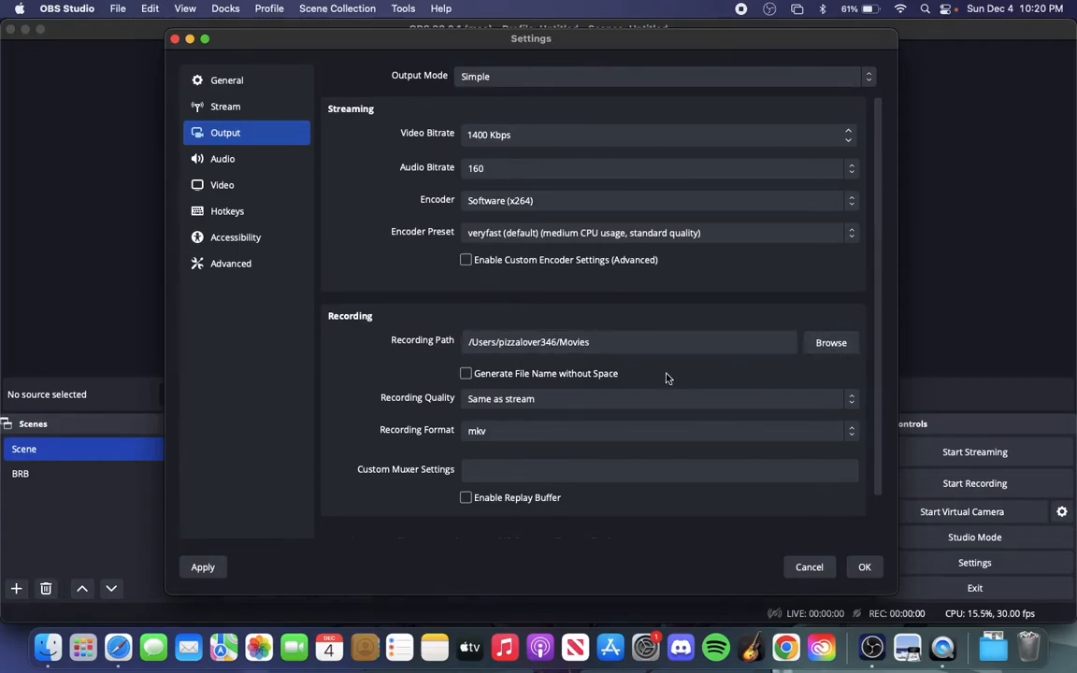
scroll(345, 404, "down", 2)
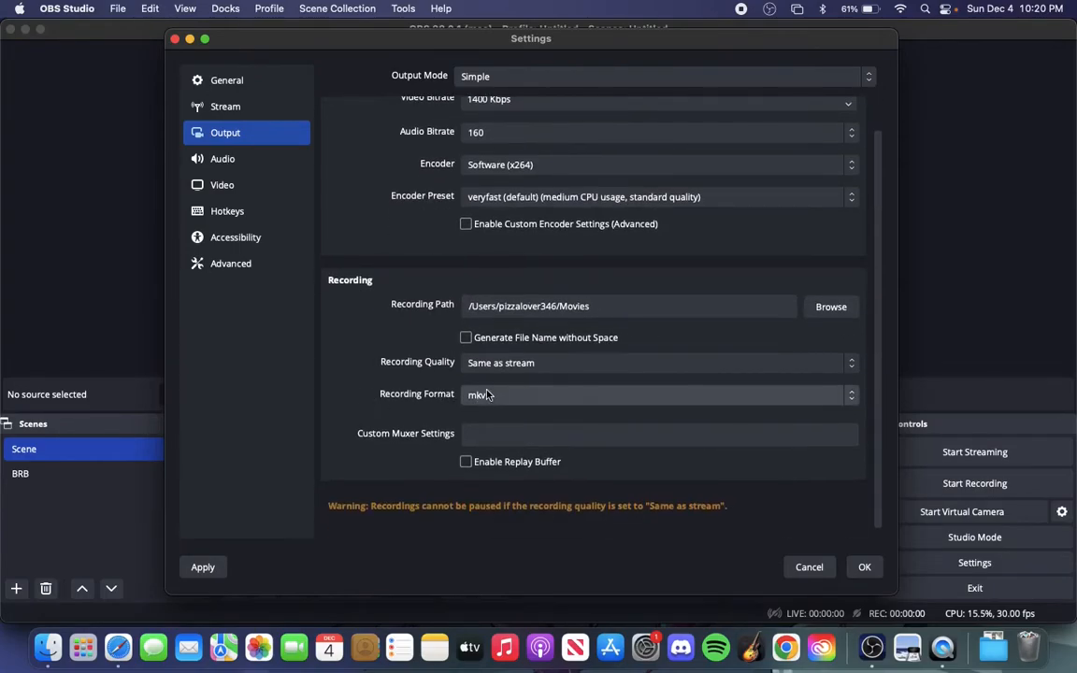
left_click(534, 395)
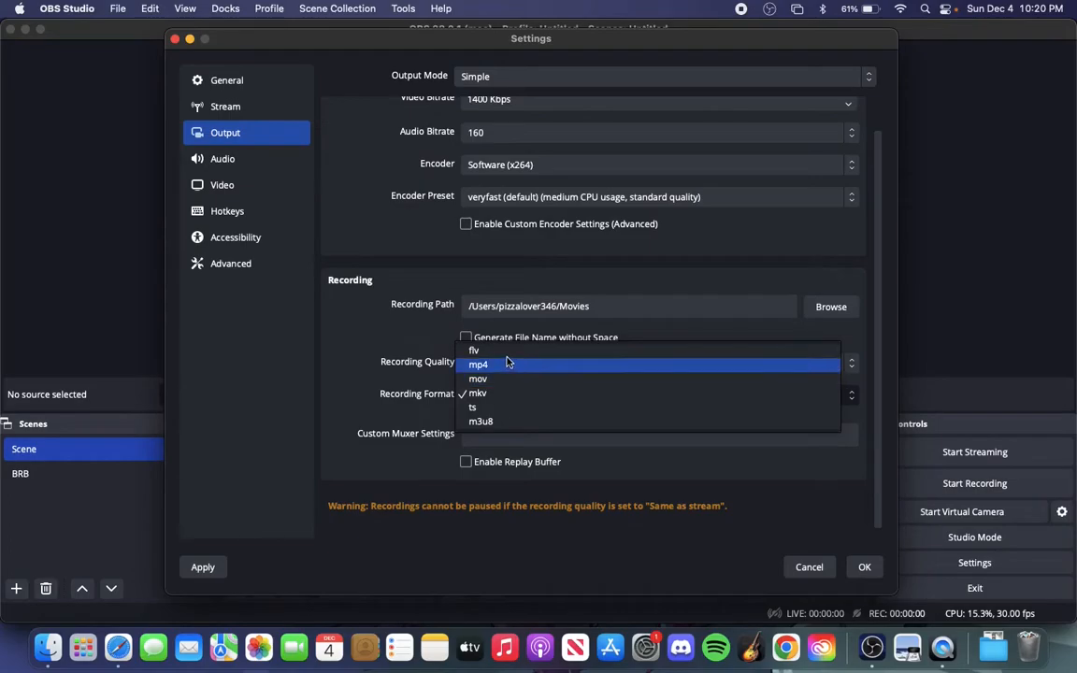
left_click(341, 382)
scroll(505, 426, "up", 2)
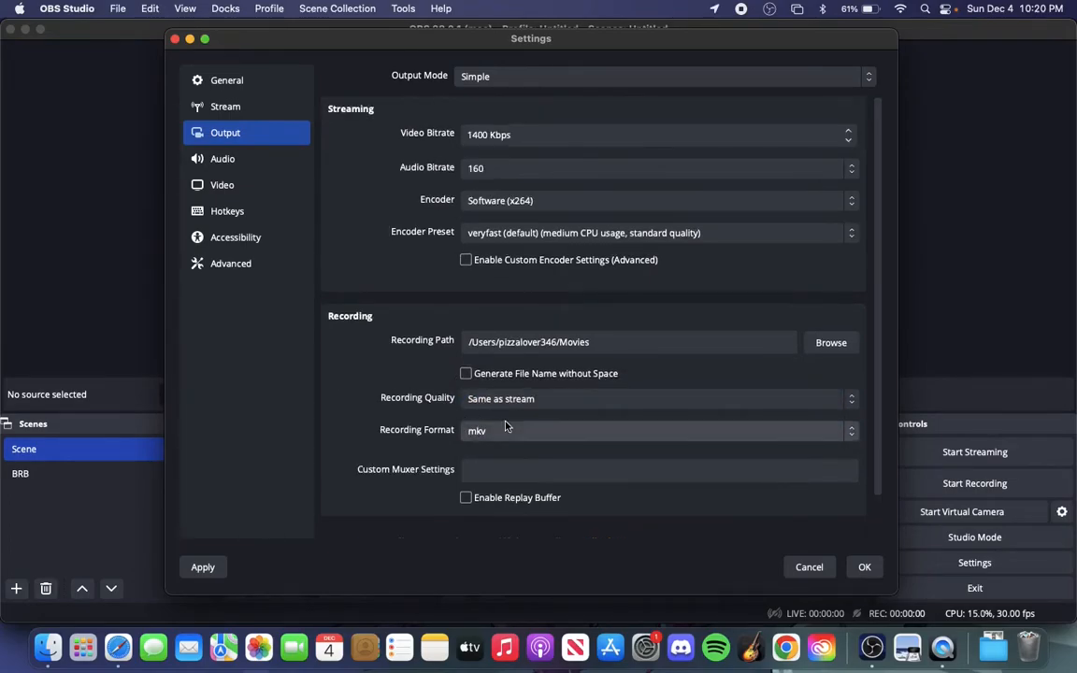
Review the available hotkeys for streaming, recording, scenes and sources, and save the settings
left_click(228, 211)
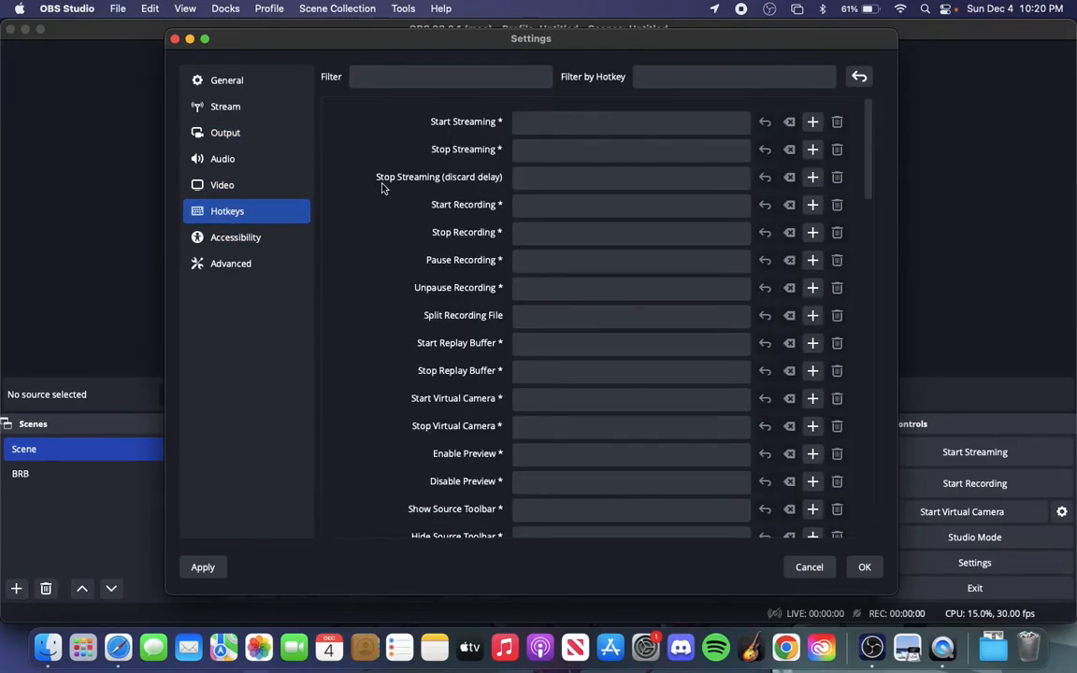
scroll(536, 259, "down", 3)
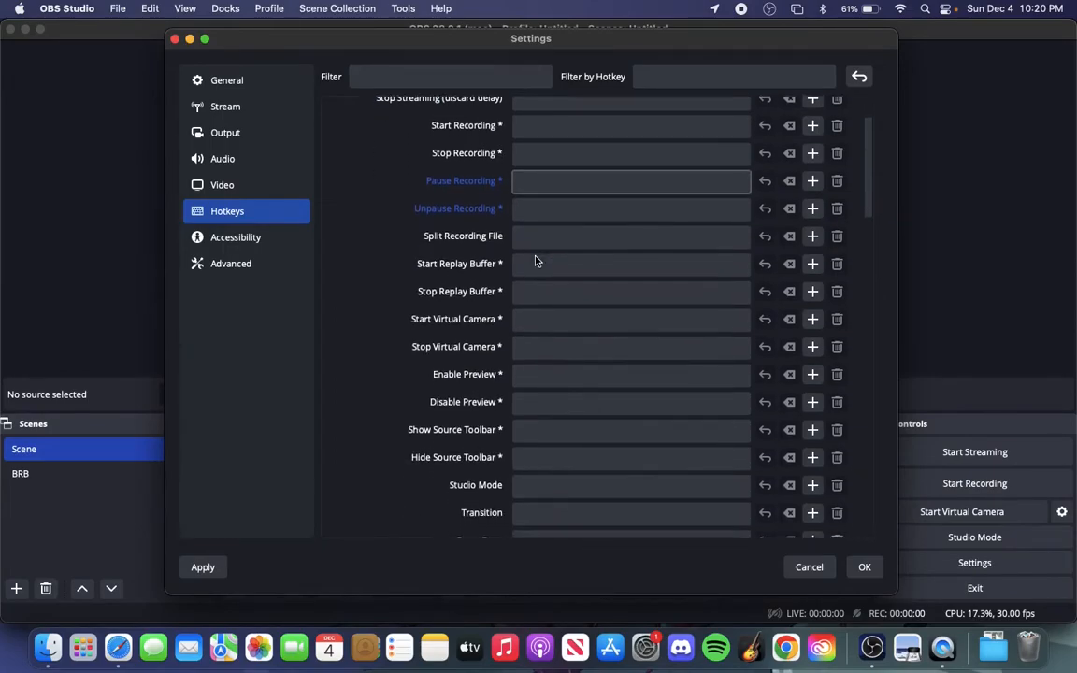
scroll(536, 259, "up", 3)
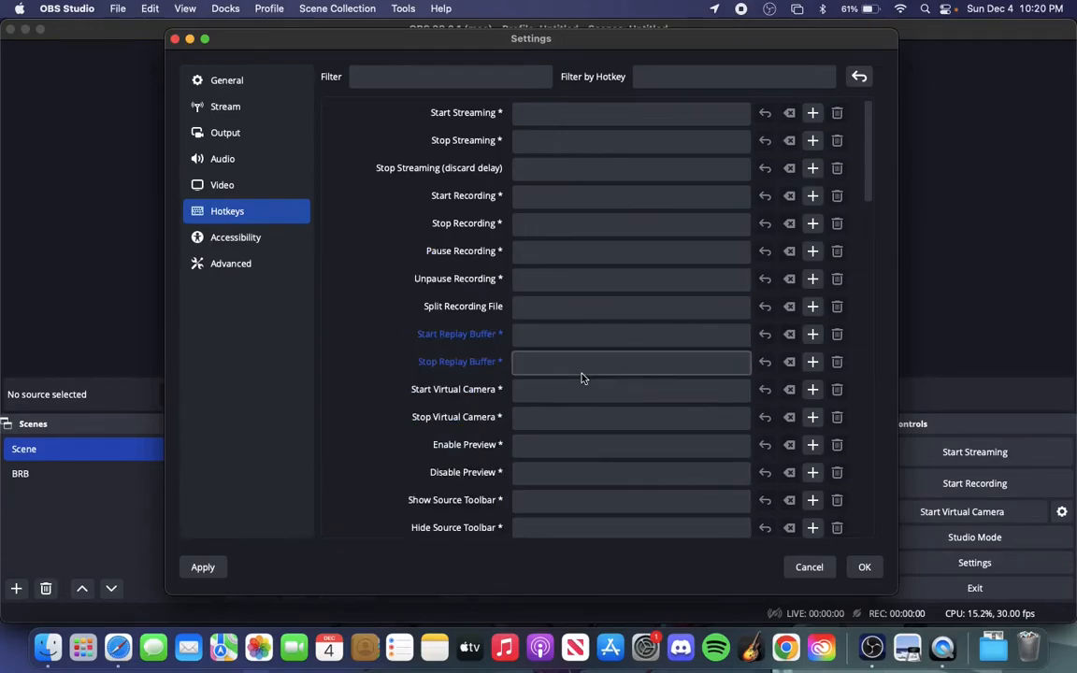
scroll(582, 378, "down", 15)
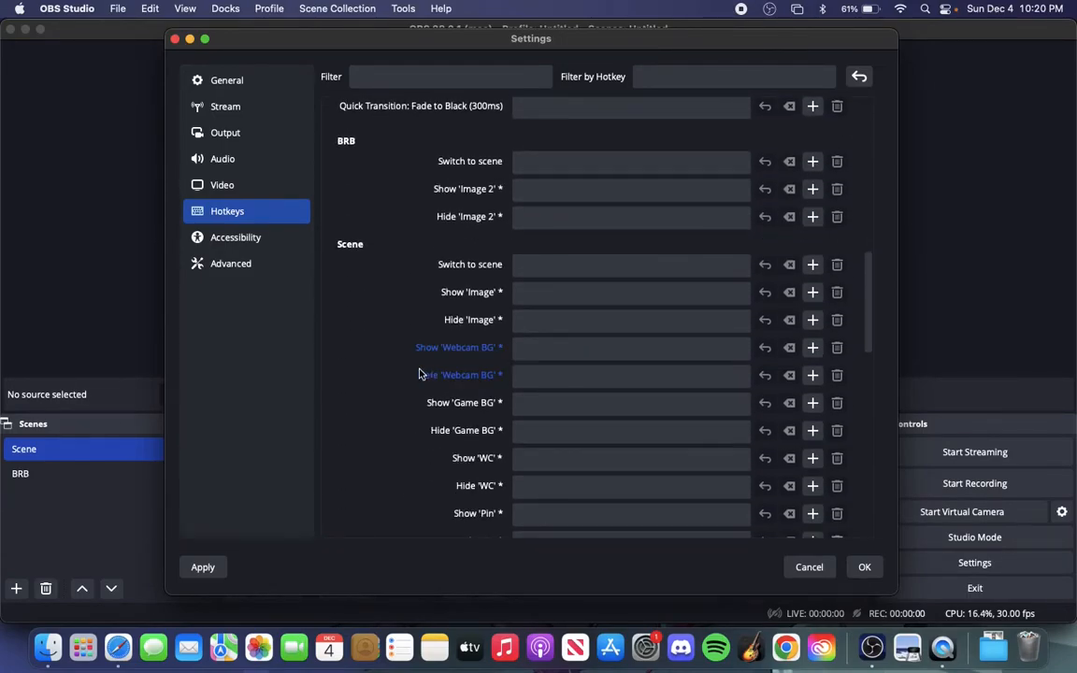
scroll(337, 387, "up", 15)
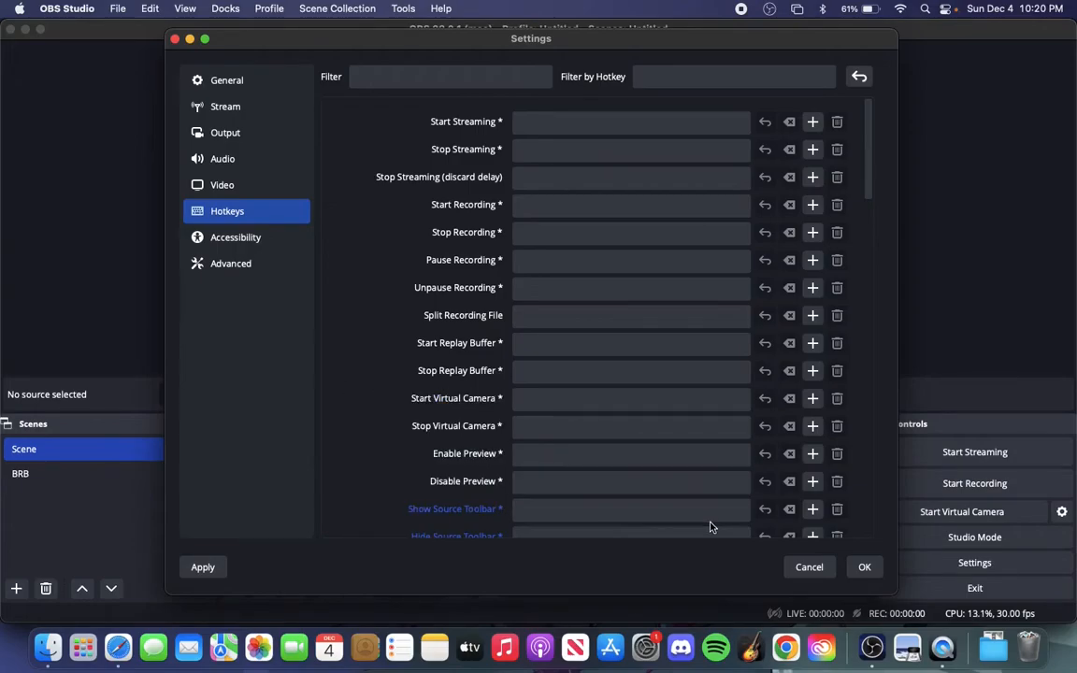
left_click(853, 567)
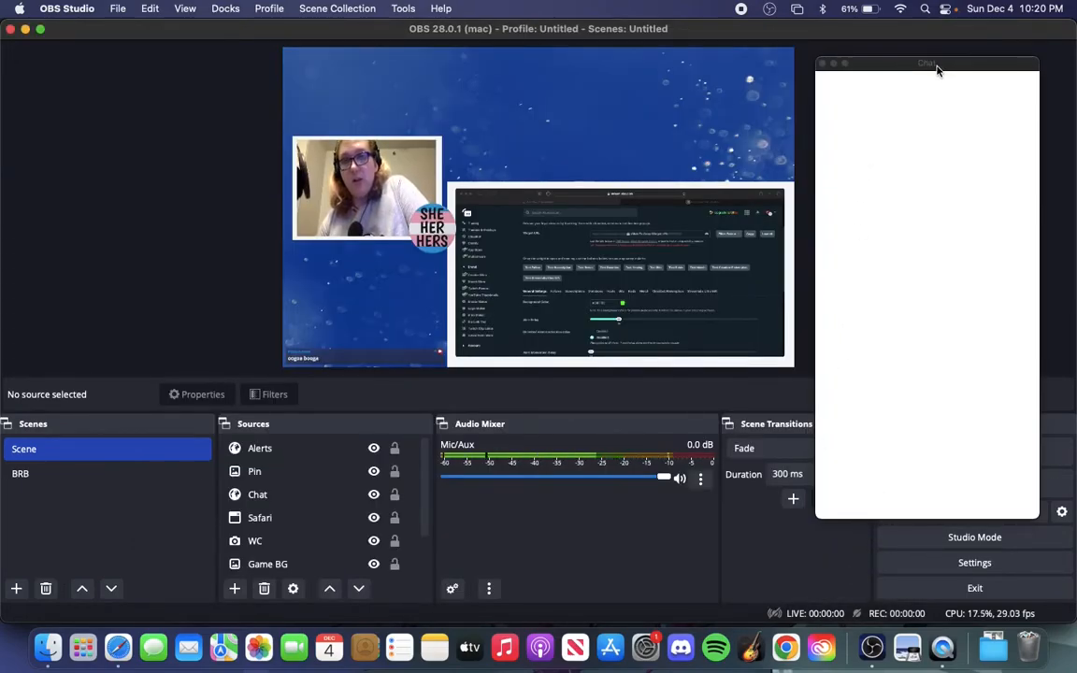
Dock the floating Chat window to the right of the preview and the Stream Information window to its left
left_click_drag(938, 67, 991, 178)
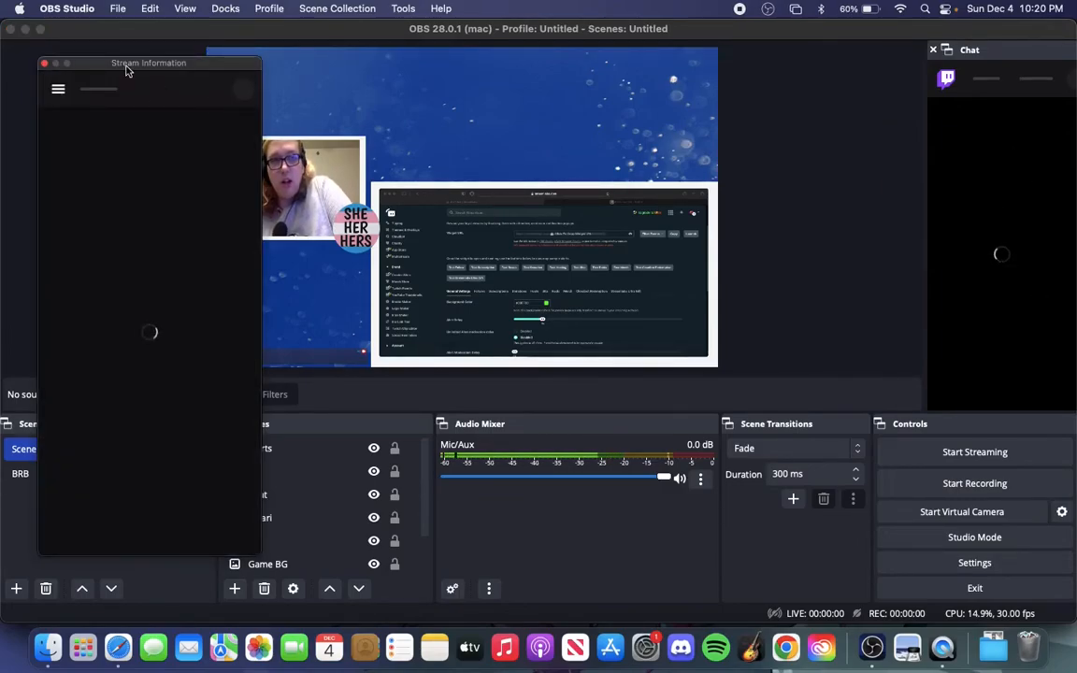
left_click_drag(99, 64, 9, 135)
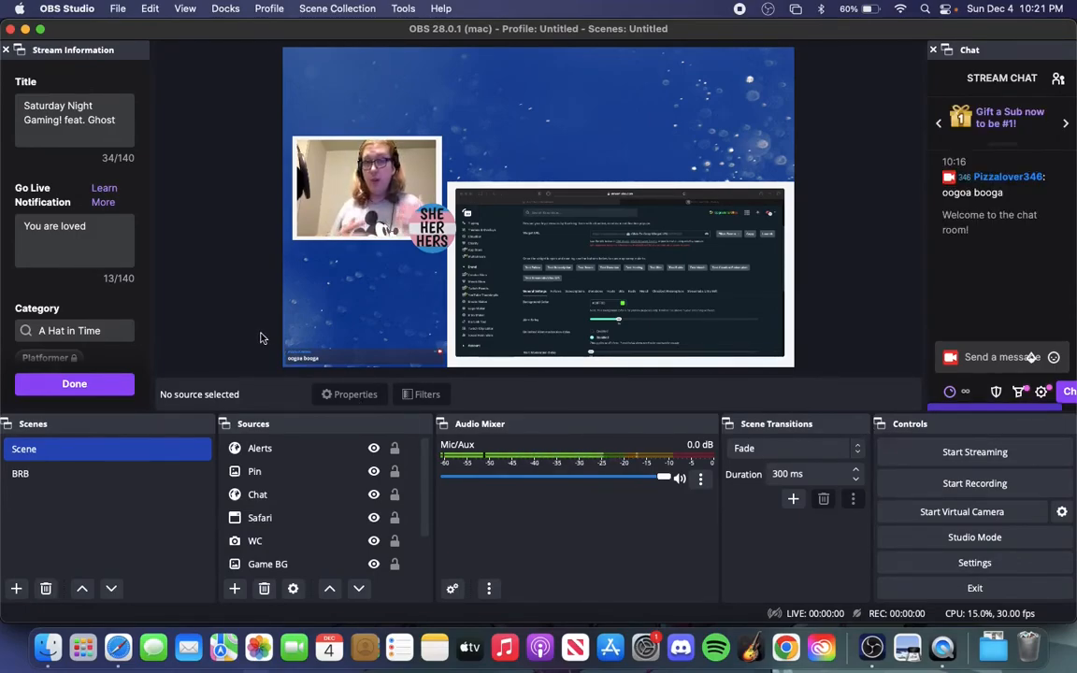
Check the BRB scene, return to the main scene, and view the Studio Mode layout before turning it off
left_click(83, 474)
left_click(86, 450)
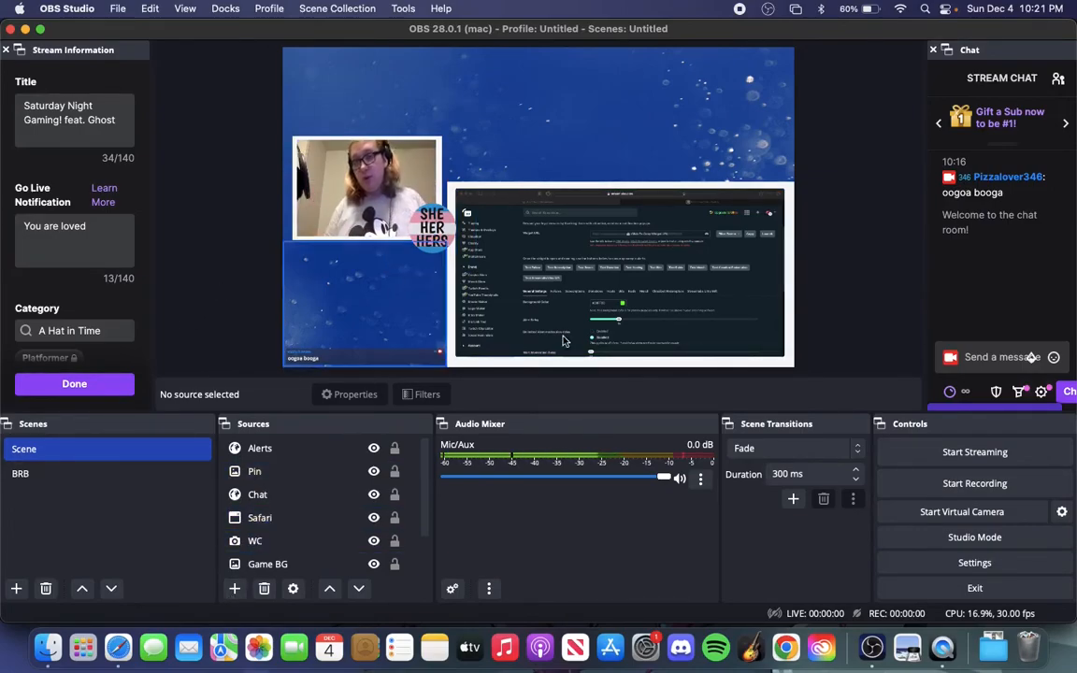
left_click(974, 537)
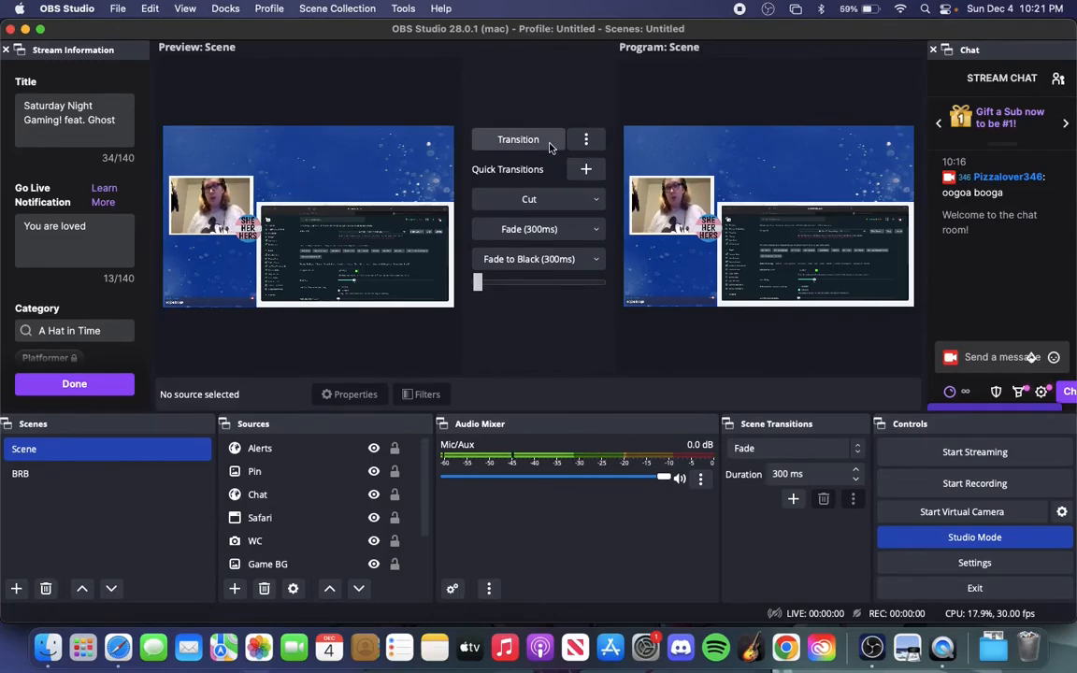
left_click(943, 538)
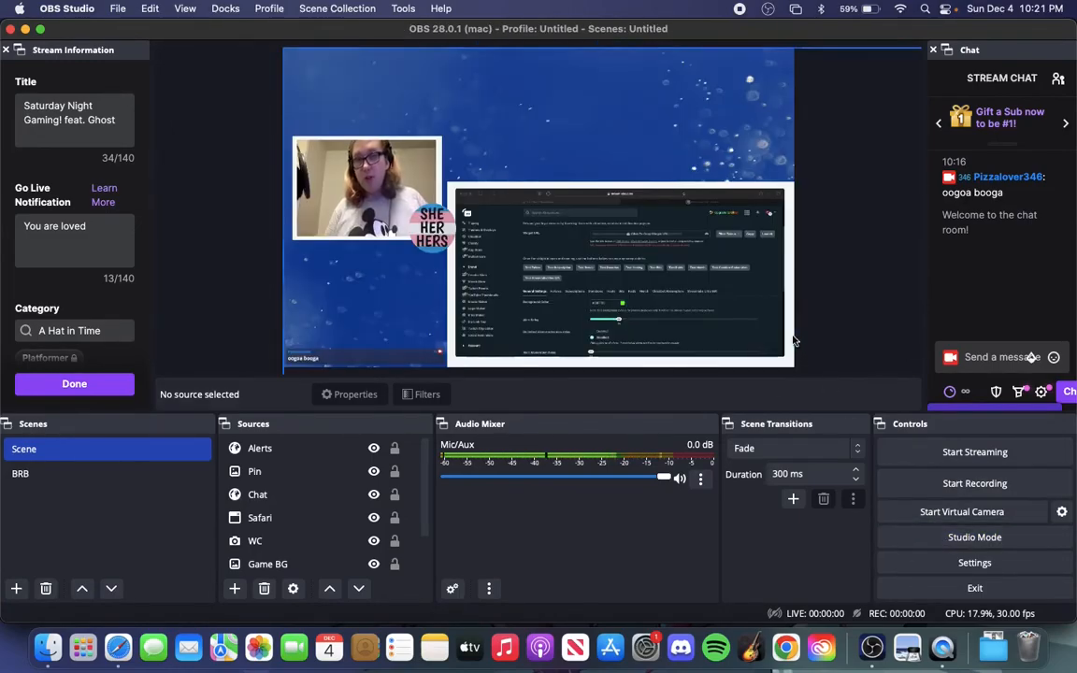